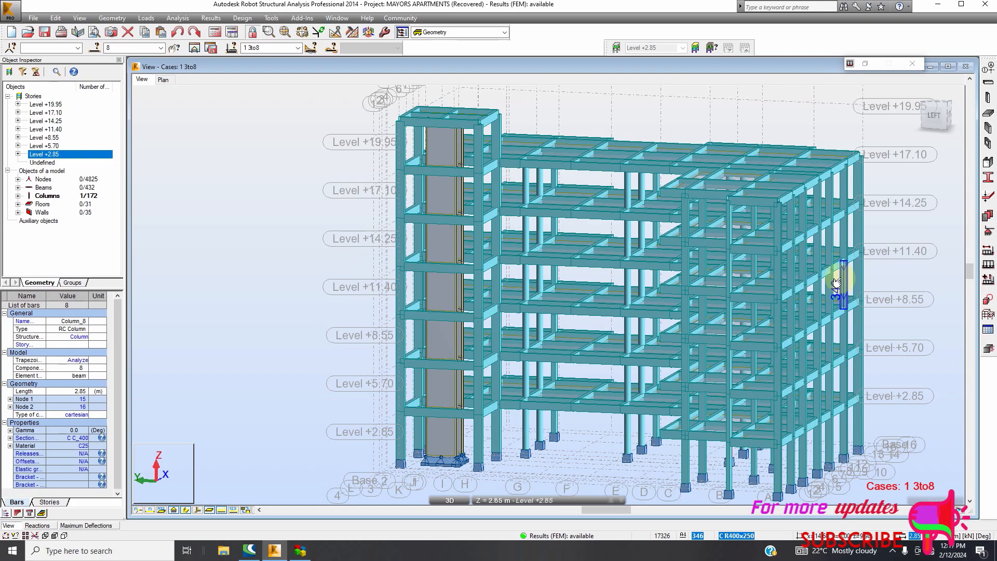
- Examine the 3D frame model of the multi-storey building from several directions
{"action": "scroll", "coordinate": [426, 262], "scroll_direction": "down", "scroll_amount": 2}
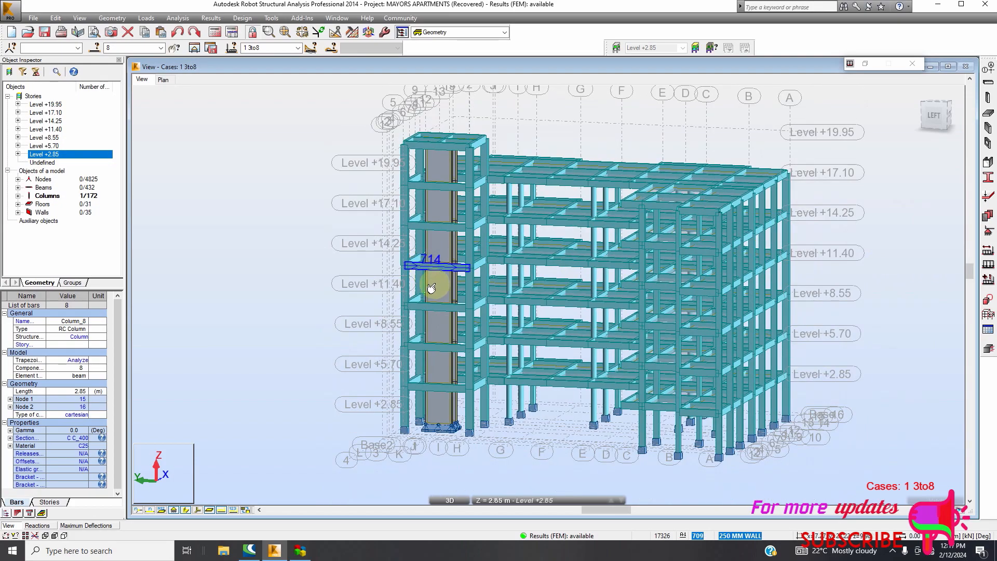
{"action": "scroll", "coordinate": [616, 315], "scroll_direction": "up", "scroll_amount": 1}
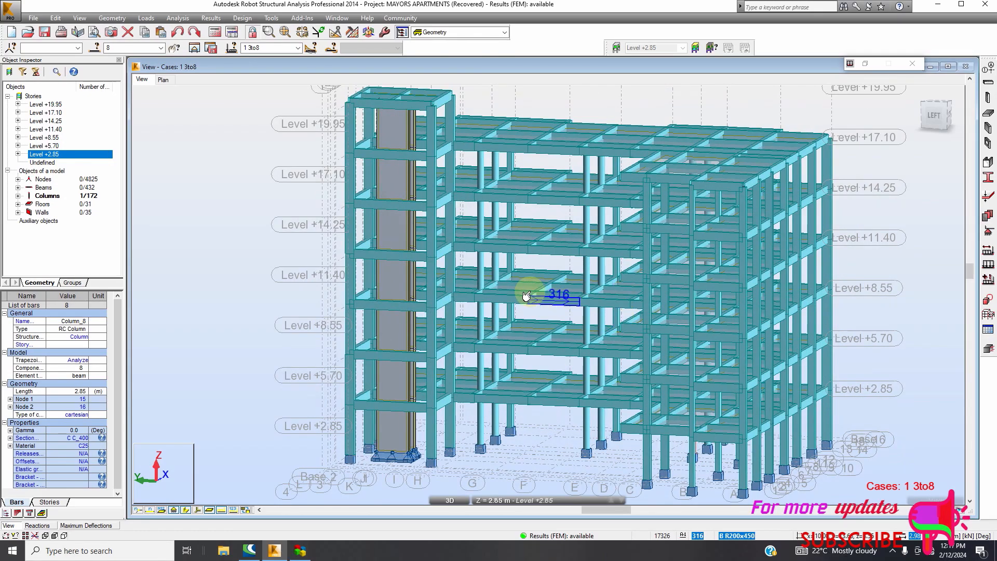
{"action": "scroll", "coordinate": [763, 282], "scroll_direction": "up", "scroll_amount": 2}
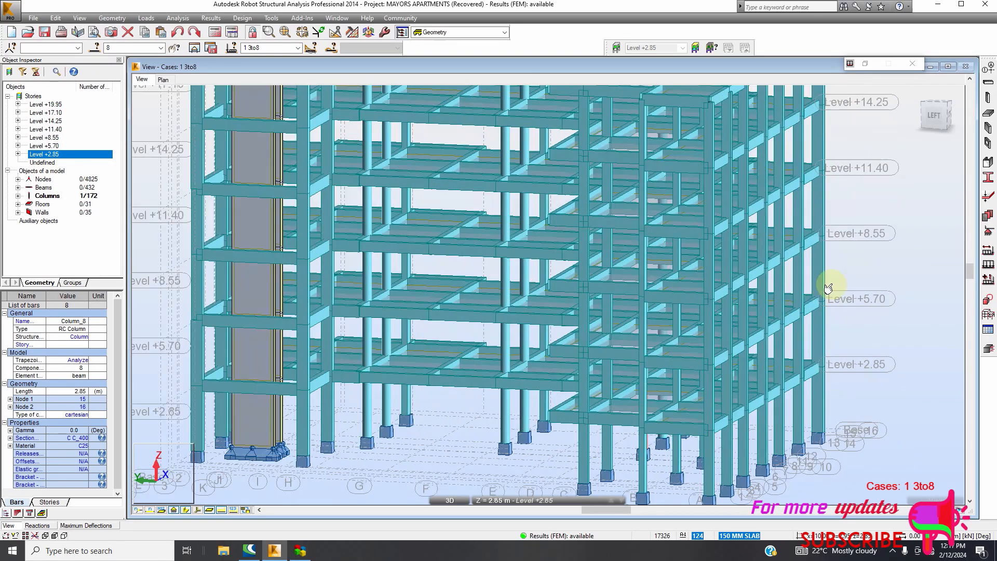
{"action": "left_click", "coordinate": [937, 130]}
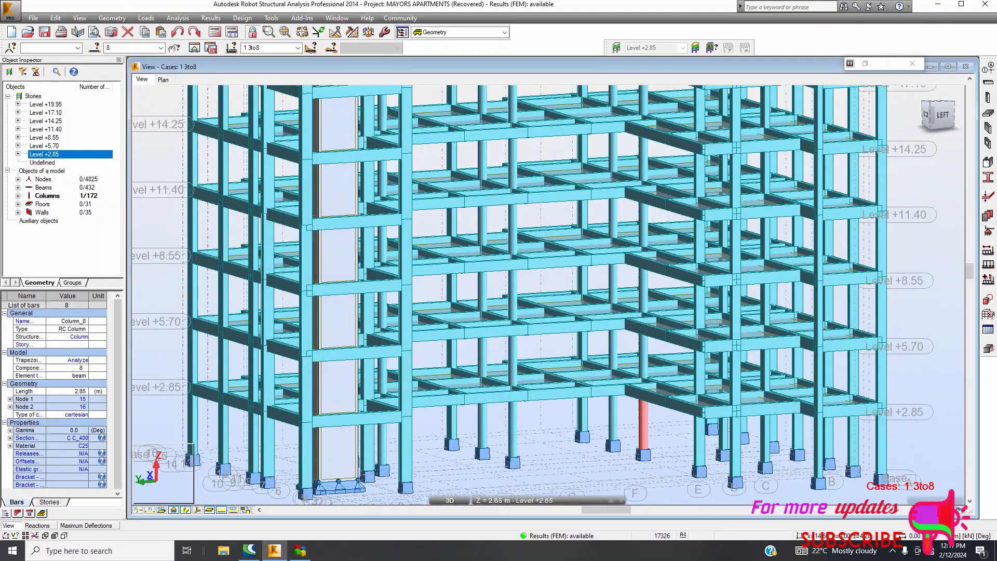
{"action": "scroll", "coordinate": [623, 257], "scroll_direction": "down", "scroll_amount": 2}
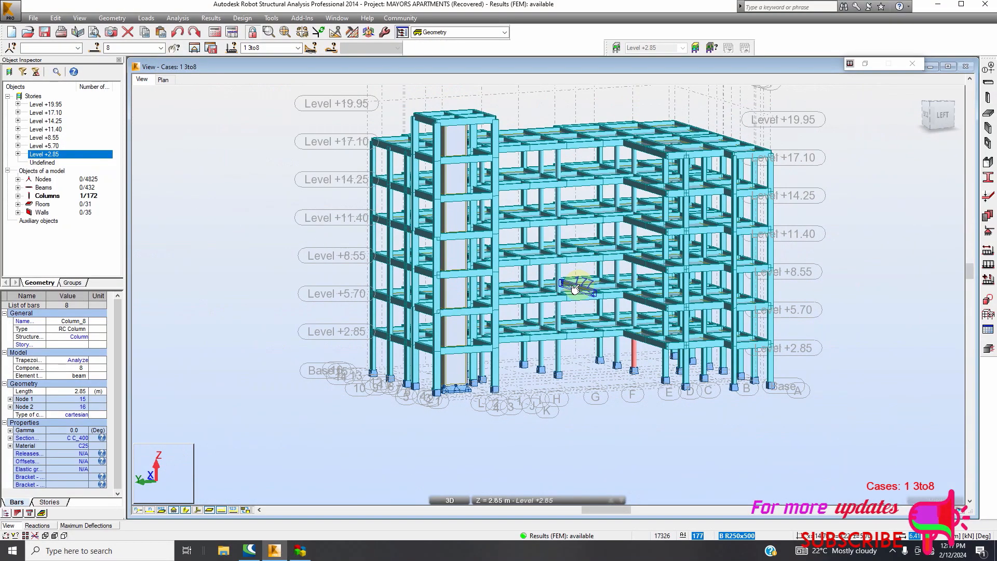
{"action": "scroll", "coordinate": [501, 141], "scroll_direction": "up", "scroll_amount": 2}
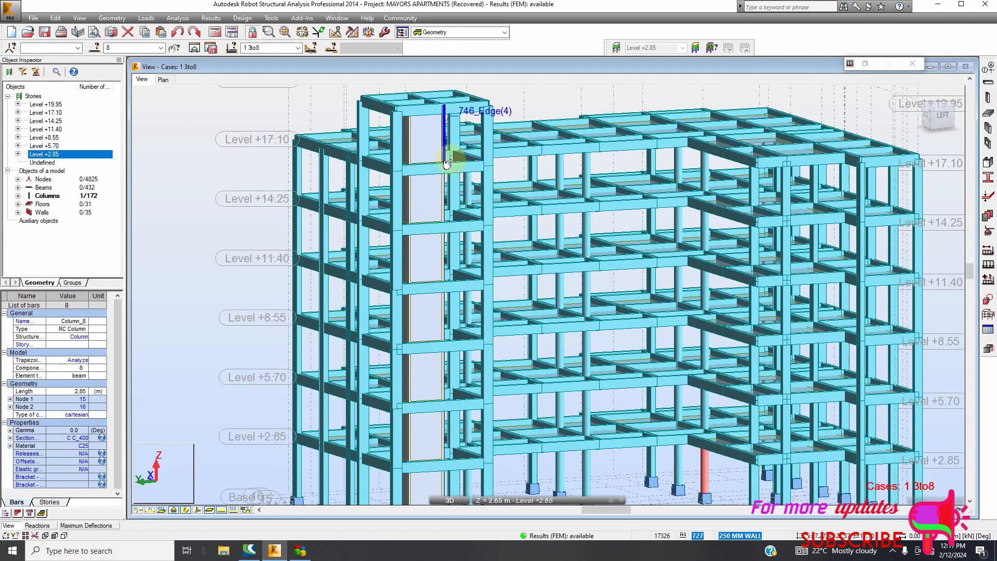
{"action": "scroll", "coordinate": [447, 163], "scroll_direction": "down", "scroll_amount": 1}
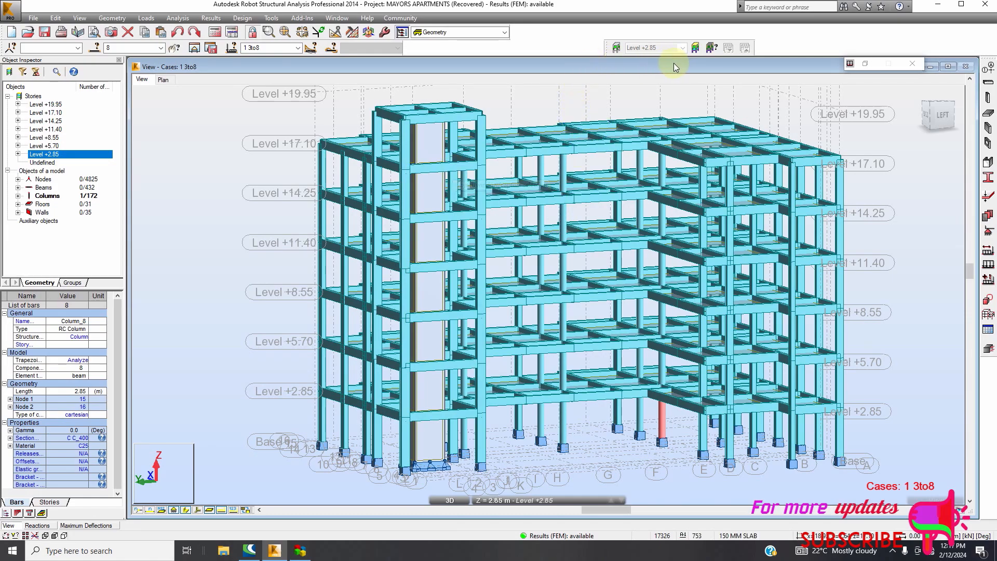
- Open the residential development calculations PDF from the desktop in Adobe Acrobat and view its cover page
{"action": "left_click", "coordinate": [938, 4]}
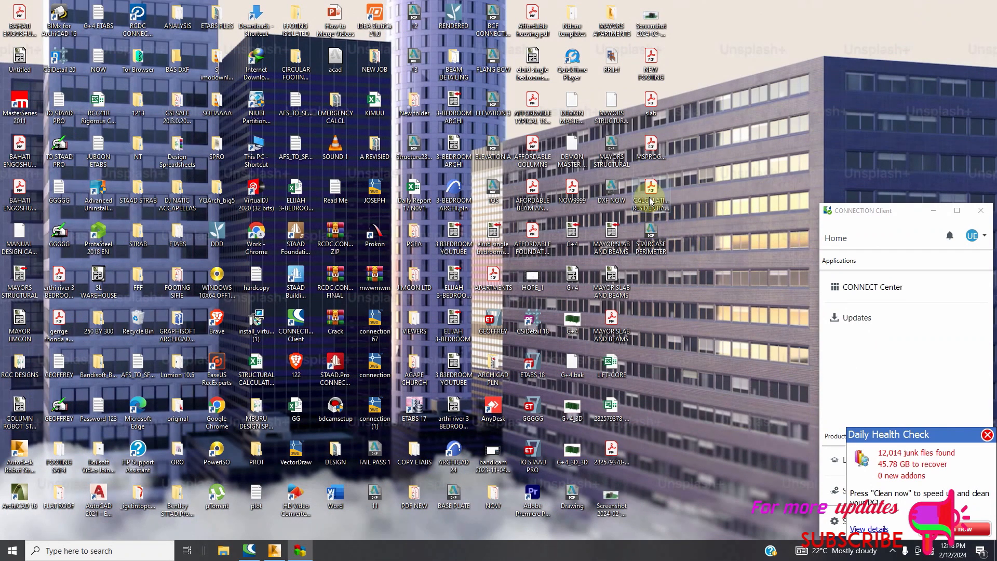
{"action": "left_click", "coordinate": [650, 201]}
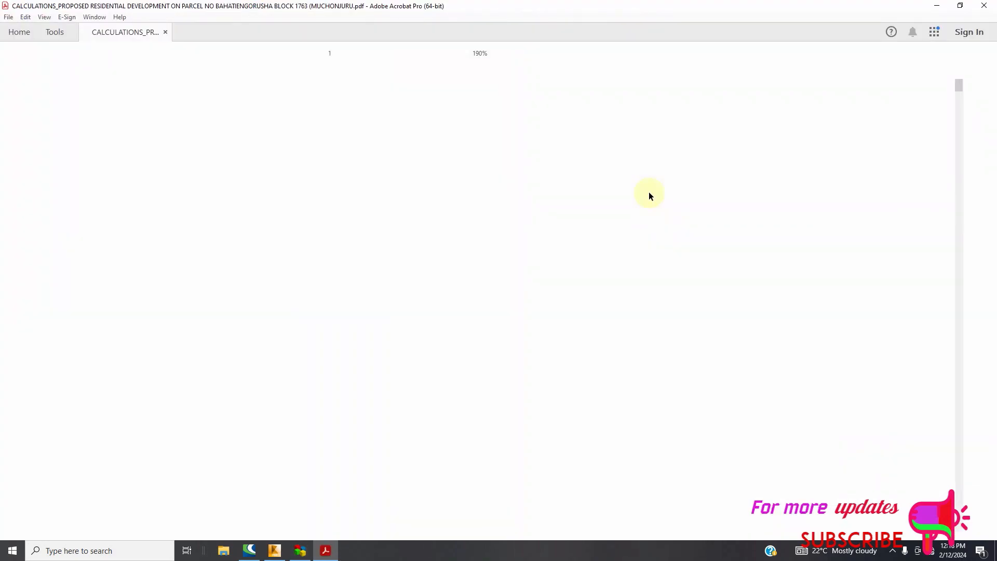
{"action": "scroll", "coordinate": [477, 208], "scroll_direction": "down", "scroll_amount": 5}
{"action": "scroll", "coordinate": [519, 239], "scroll_direction": "down", "scroll_amount": 3}
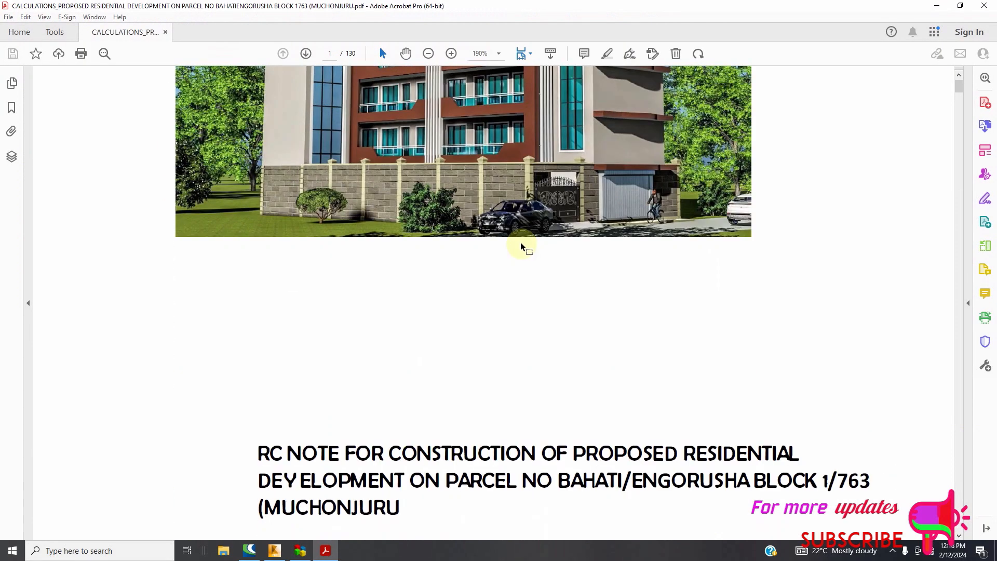
{"action": "scroll", "coordinate": [519, 234], "scroll_direction": "up", "scroll_amount": 6}
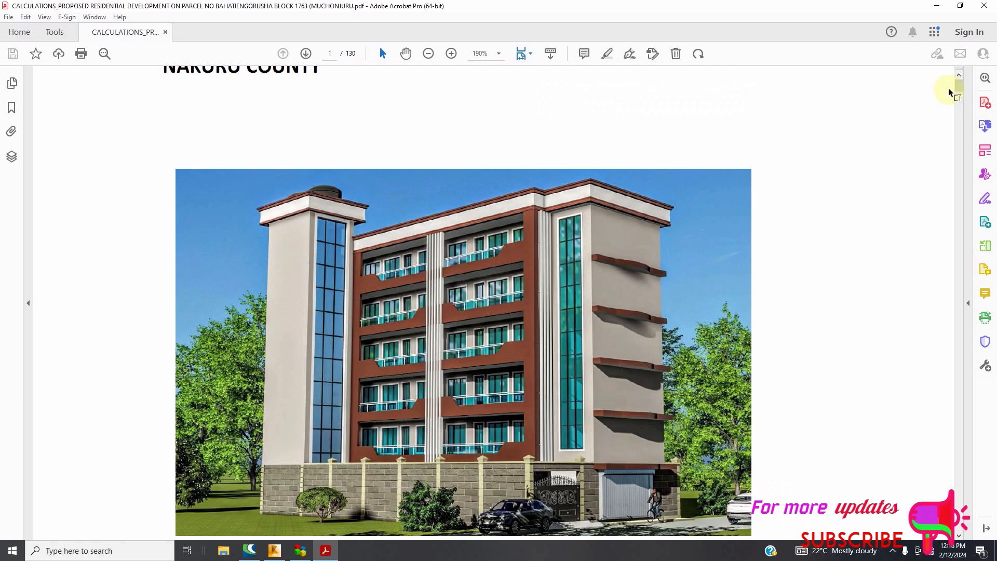
- Examine the continuous beam analysis and design sheets on pages 32 to 40 of the calculations
{"action": "left_click_drag", "start_coordinate": [959, 86], "coordinate": [961, 191]}
{"action": "scroll", "coordinate": [606, 285], "scroll_direction": "down", "scroll_amount": 15}
{"action": "scroll", "coordinate": [653, 314], "scroll_direction": "down", "scroll_amount": 10}
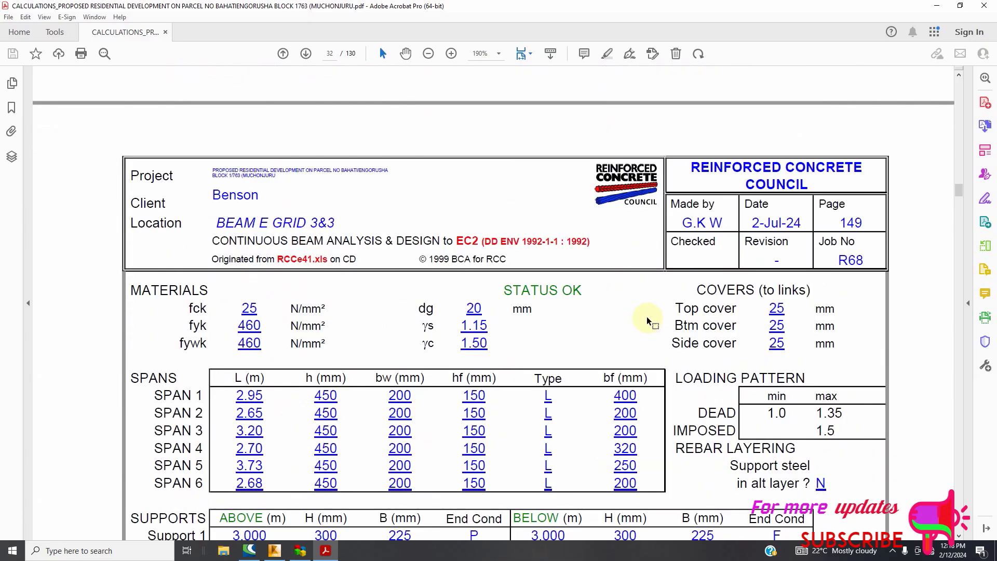
{"action": "scroll", "coordinate": [649, 320], "scroll_direction": "down", "scroll_amount": 10}
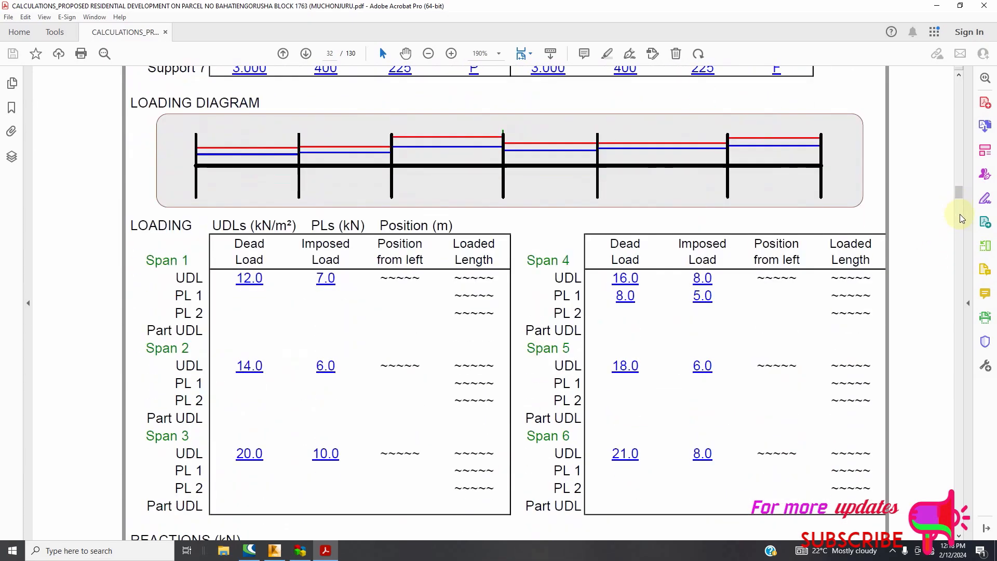
{"action": "left_click", "coordinate": [959, 218]}
{"action": "left_click_drag", "start_coordinate": [960, 198], "coordinate": [960, 229]}
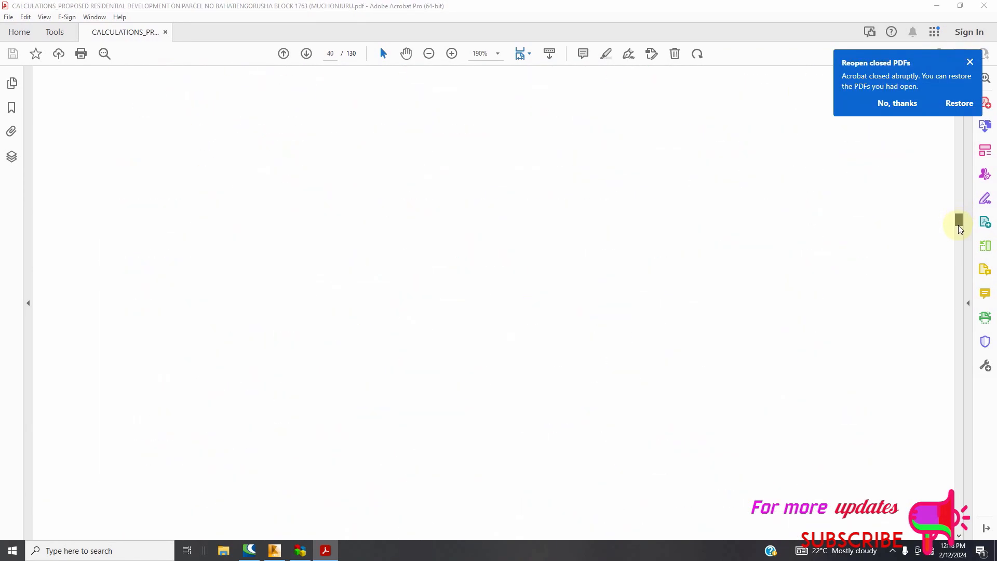
{"action": "scroll", "coordinate": [632, 251], "scroll_direction": "up", "scroll_amount": 5}
{"action": "scroll", "coordinate": [638, 251], "scroll_direction": "up", "scroll_amount": 10}
{"action": "scroll", "coordinate": [697, 260], "scroll_direction": "down", "scroll_amount": 9}
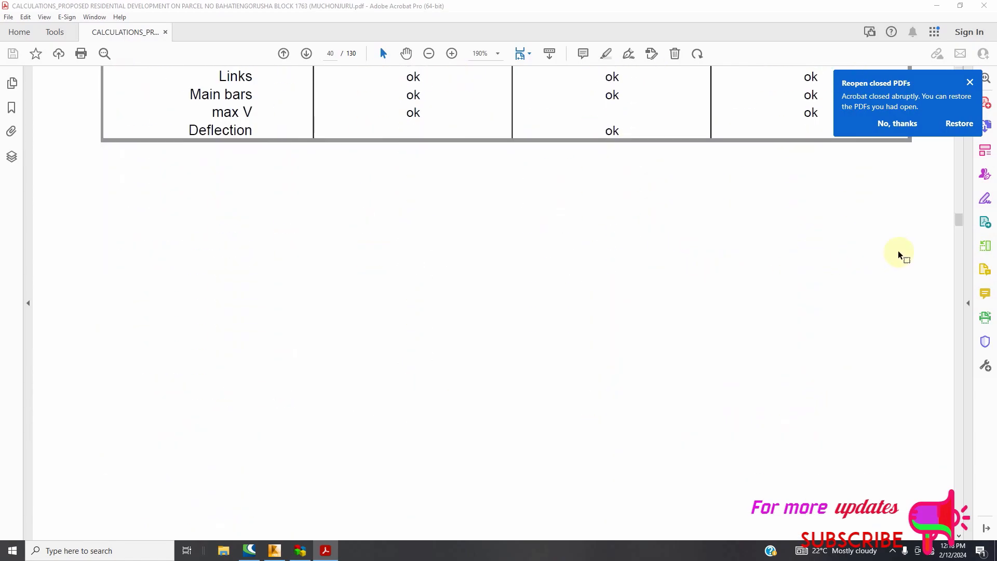
- Look through the following calculation sheets up to the column design pages around page 71
{"action": "left_click_drag", "start_coordinate": [957, 223], "coordinate": [960, 292]}
{"action": "scroll", "coordinate": [712, 304], "scroll_direction": "down", "scroll_amount": 20}
{"action": "scroll", "coordinate": [643, 282], "scroll_direction": "down", "scroll_amount": 15}
{"action": "scroll", "coordinate": [657, 292], "scroll_direction": "down", "scroll_amount": 15}
{"action": "scroll", "coordinate": [781, 310], "scroll_direction": "down", "scroll_amount": 15}
{"action": "scroll", "coordinate": [732, 353], "scroll_direction": "down", "scroll_amount": 15}
{"action": "scroll", "coordinate": [731, 378], "scroll_direction": "down", "scroll_amount": 15}
{"action": "left_click_drag", "start_coordinate": [958, 316], "coordinate": [959, 325]}
- Examine the Edge Column B1 design sheets back to the cumulative column loads on page 69
{"action": "scroll", "coordinate": [742, 323], "scroll_direction": "up", "scroll_amount": 12}
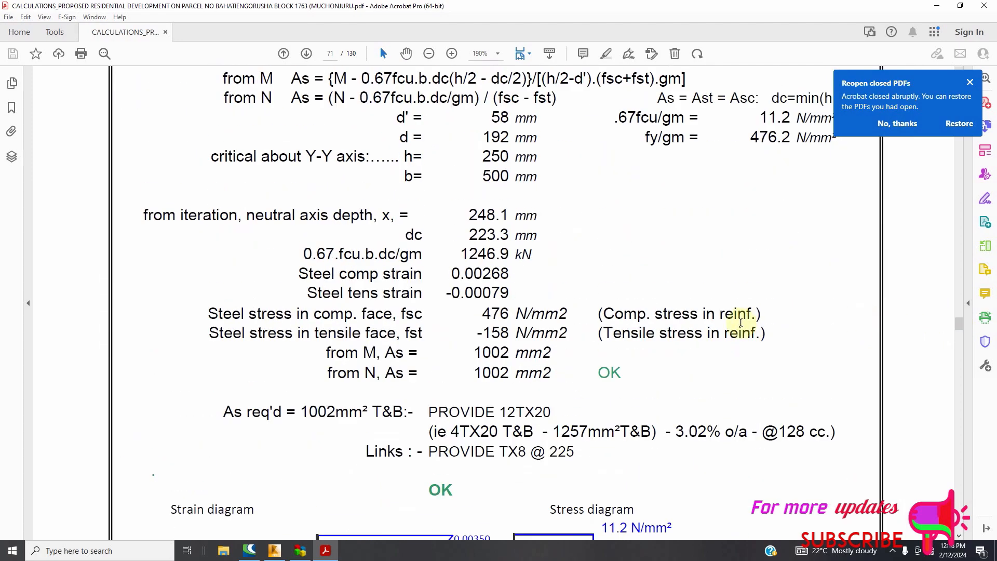
{"action": "scroll", "coordinate": [521, 337], "scroll_direction": "up", "scroll_amount": 15}
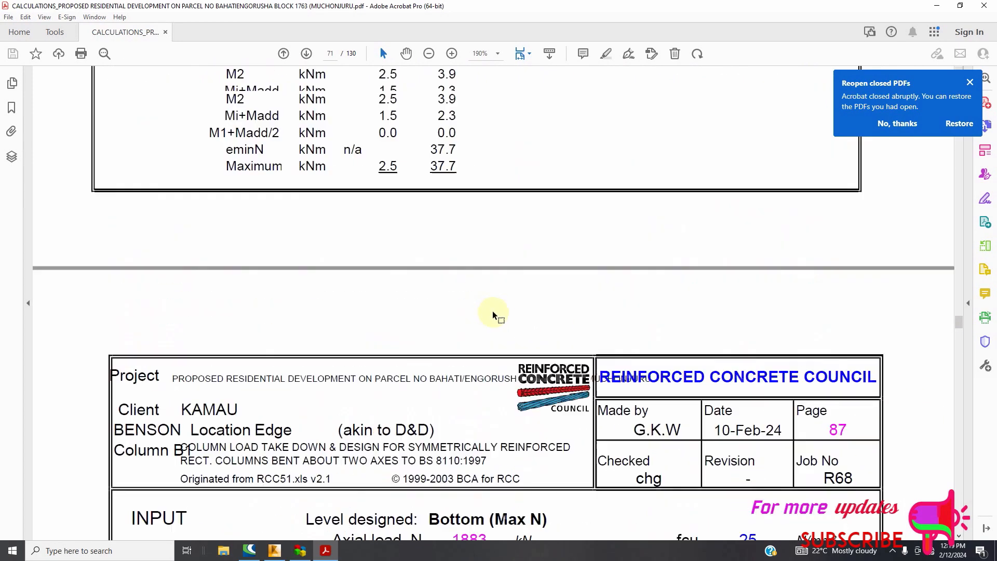
{"action": "scroll", "coordinate": [521, 337], "scroll_direction": "up", "scroll_amount": 20}
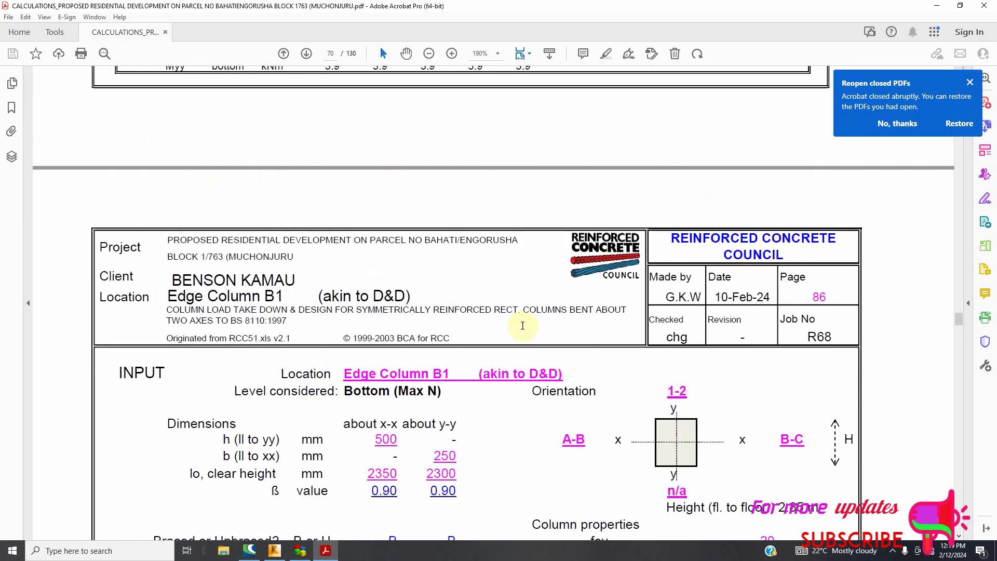
{"action": "scroll", "coordinate": [523, 321], "scroll_direction": "down", "scroll_amount": 4}
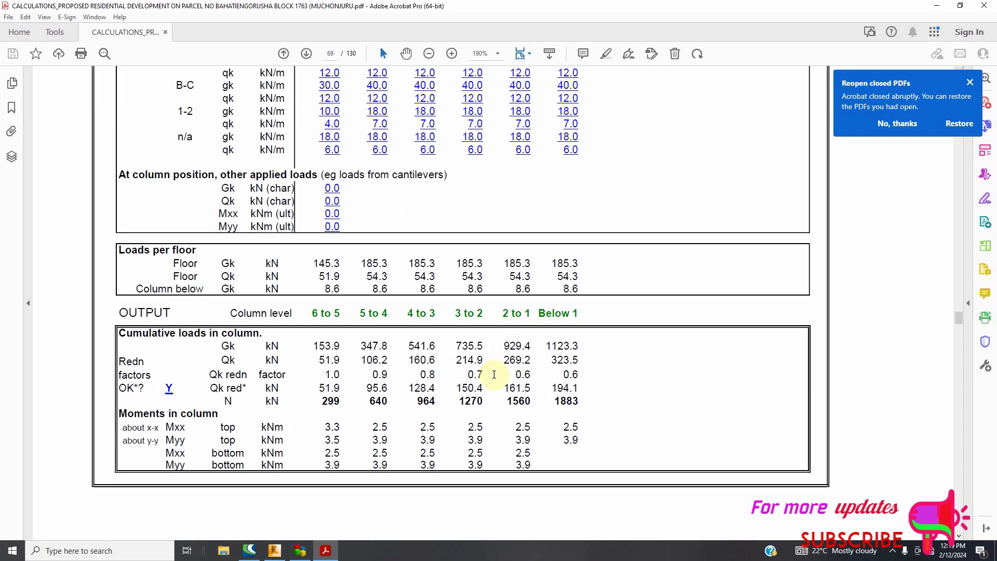
{"action": "scroll", "coordinate": [572, 353], "scroll_direction": "up", "scroll_amount": 2}
{"action": "scroll", "coordinate": [517, 395], "scroll_direction": "down", "scroll_amount": 3}
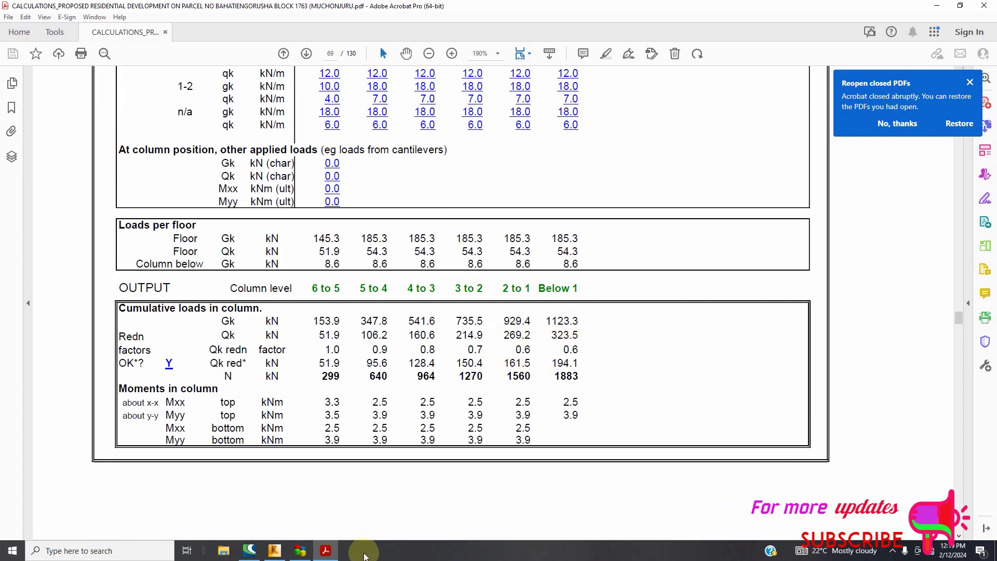
- Switch to Robot Structural Analysis and select the top-storey interior column on grid line F
{"action": "left_click", "coordinate": [274, 550]}
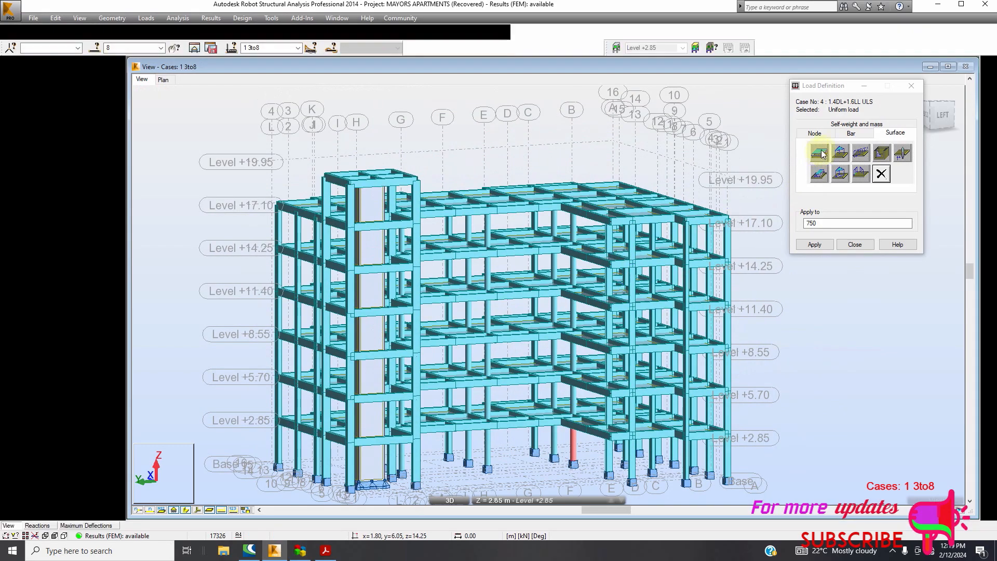
{"action": "left_click_drag", "start_coordinate": [949, 113], "coordinate": [933, 167]}
{"action": "scroll", "coordinate": [384, 326], "scroll_direction": "up", "scroll_amount": 3}
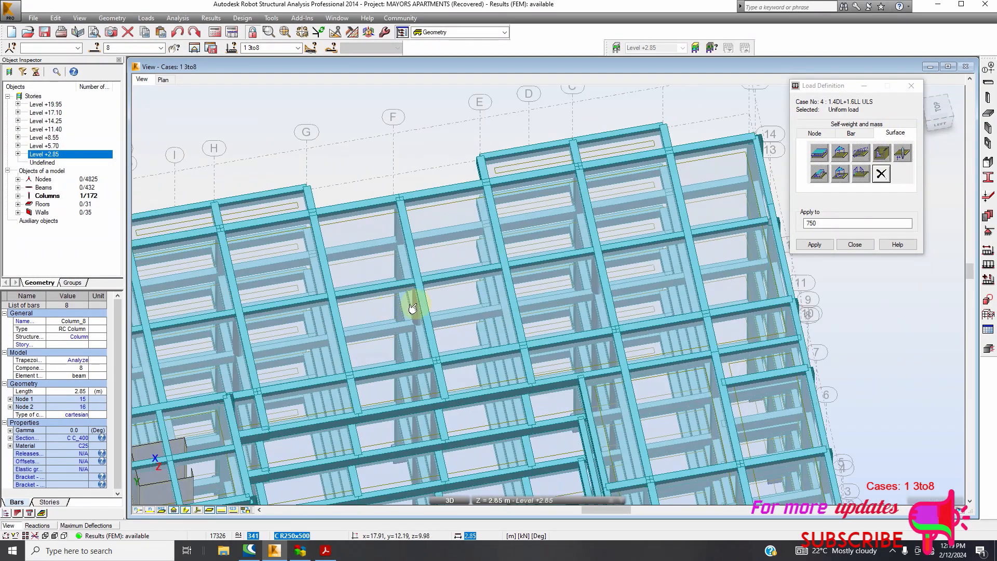
{"action": "scroll", "coordinate": [412, 312], "scroll_direction": "up", "scroll_amount": 2}
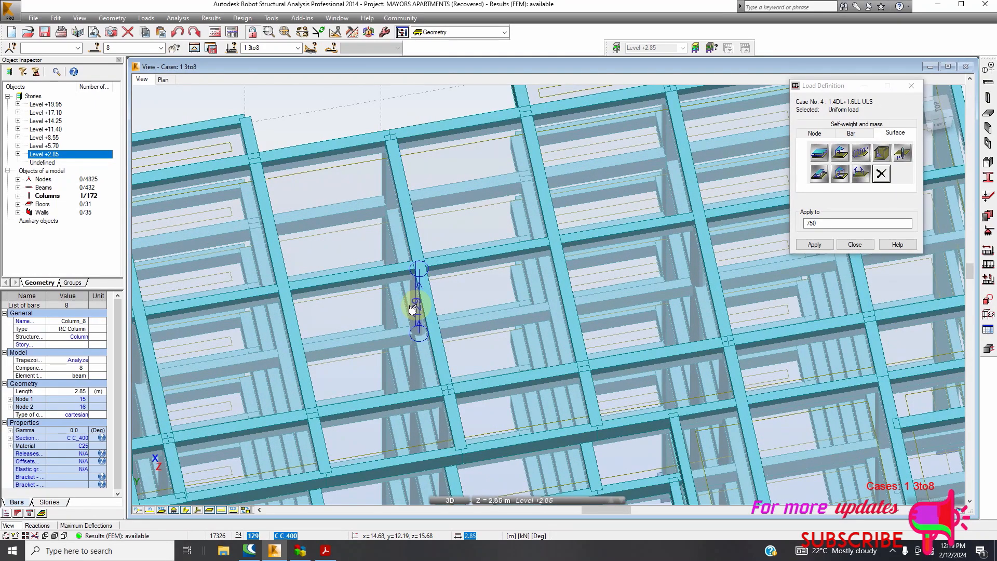
{"action": "left_click", "coordinate": [431, 315]}
{"action": "scroll", "coordinate": [444, 255], "scroll_direction": "down", "scroll_amount": 5}
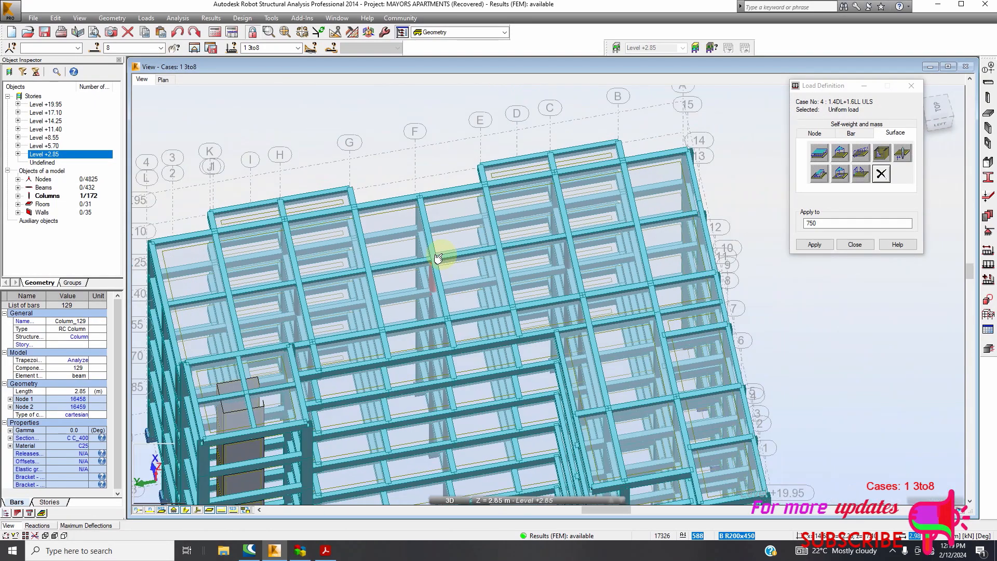
- Turn the model back toward its left elevation and switch the workspace layout to Loads
{"action": "left_click_drag", "start_coordinate": [939, 124], "coordinate": [939, 110]}
{"action": "left_click", "coordinate": [939, 122]}
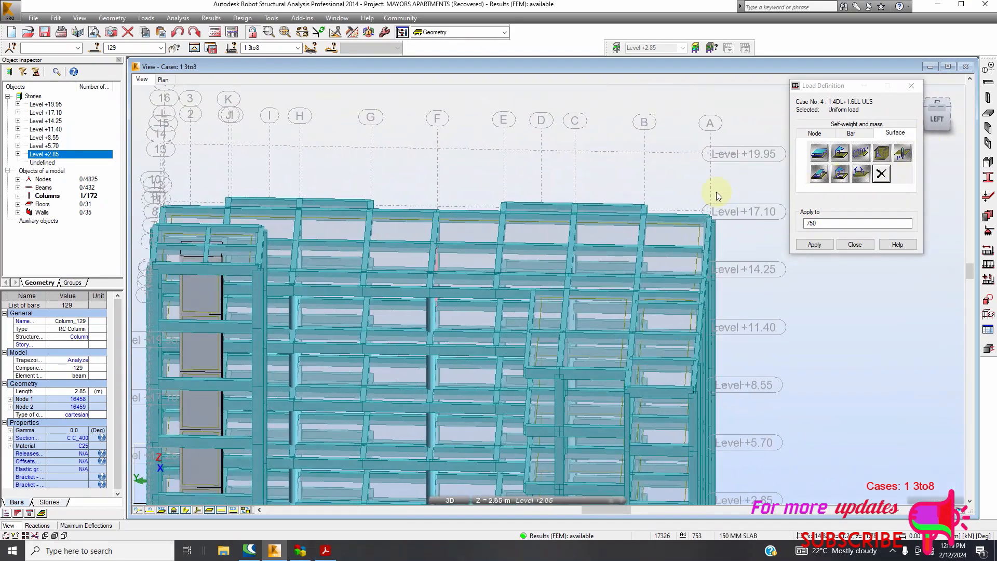
{"action": "scroll", "coordinate": [675, 207], "scroll_direction": "down", "scroll_amount": 2}
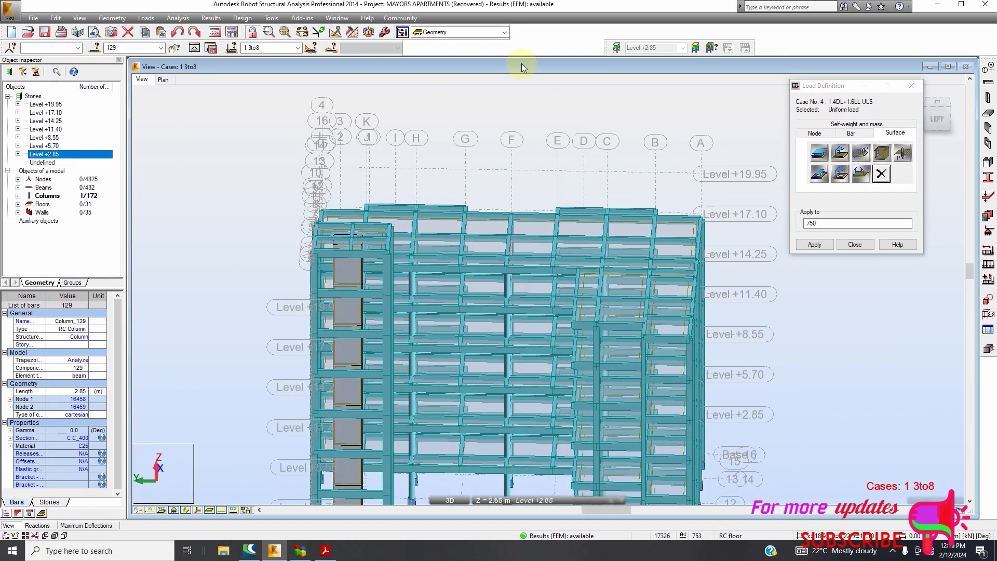
{"action": "scroll", "coordinate": [454, 178], "scroll_direction": "up", "scroll_amount": 1}
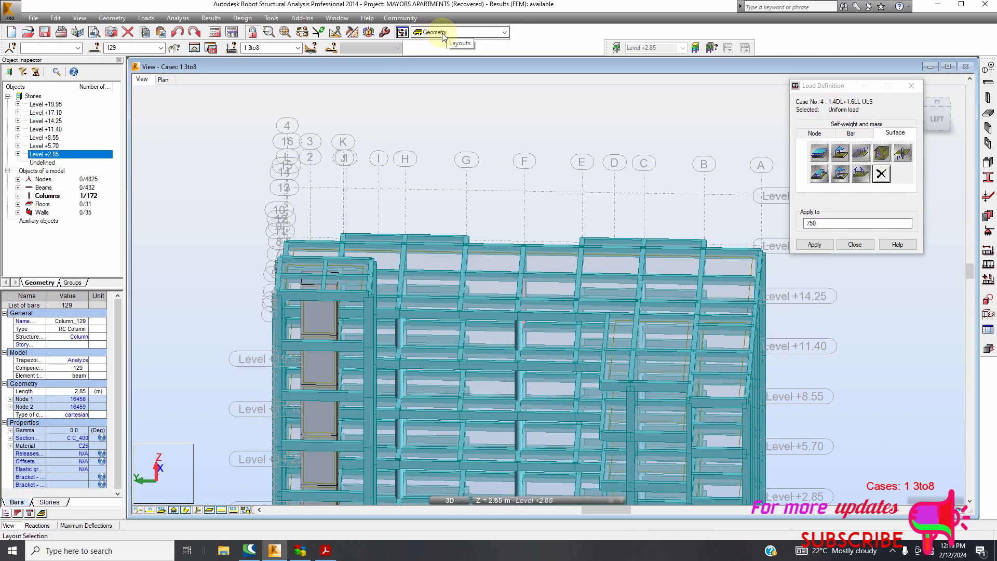
{"action": "left_click", "coordinate": [504, 33]}
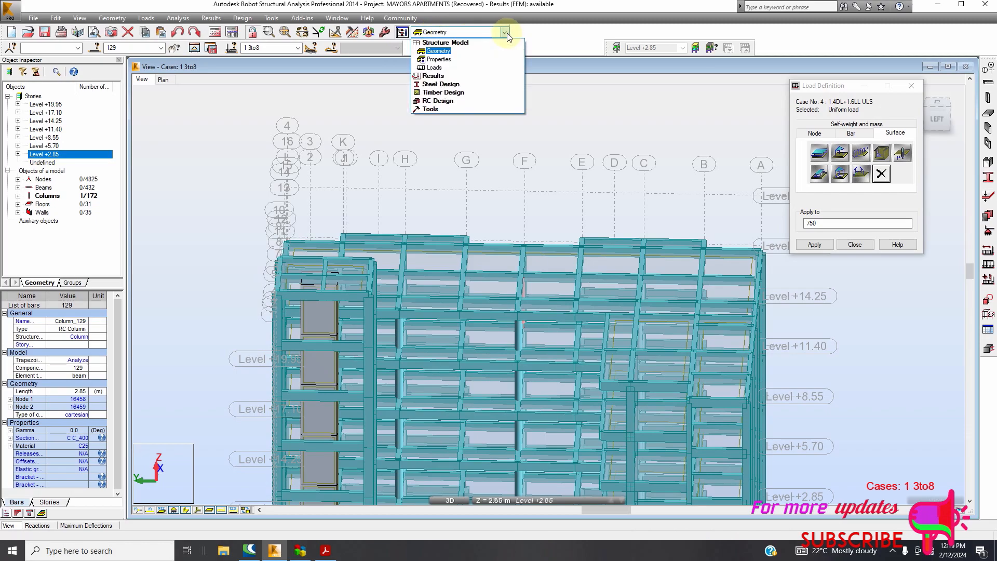
{"action": "left_click", "coordinate": [449, 71]}
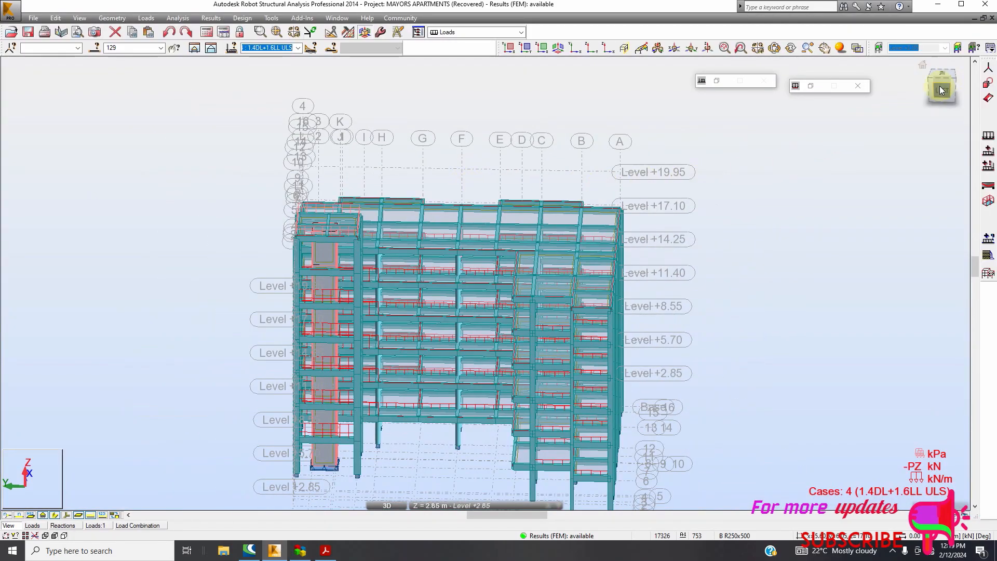
- Switch the workspace layout to Results - diagrams
{"action": "left_click_drag", "start_coordinate": [945, 85], "coordinate": [943, 93]}
{"action": "left_click", "coordinate": [520, 32]}
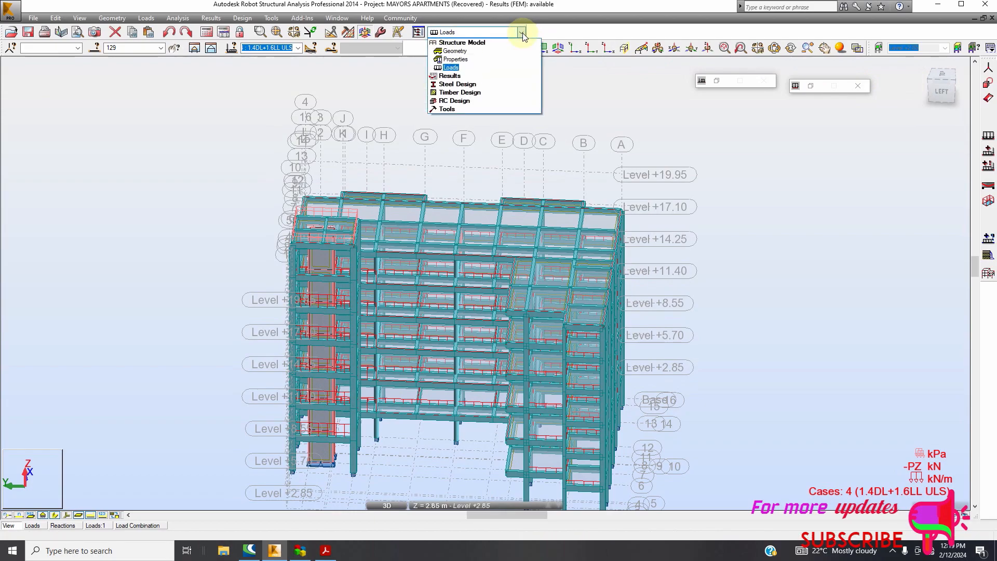
{"action": "left_click", "coordinate": [456, 77]}
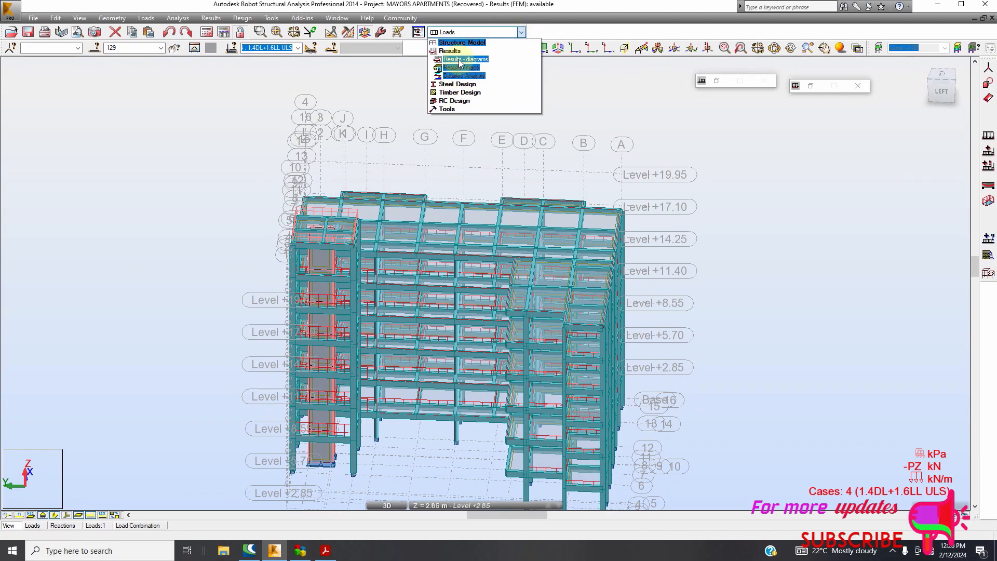
{"action": "left_click", "coordinate": [464, 60]}
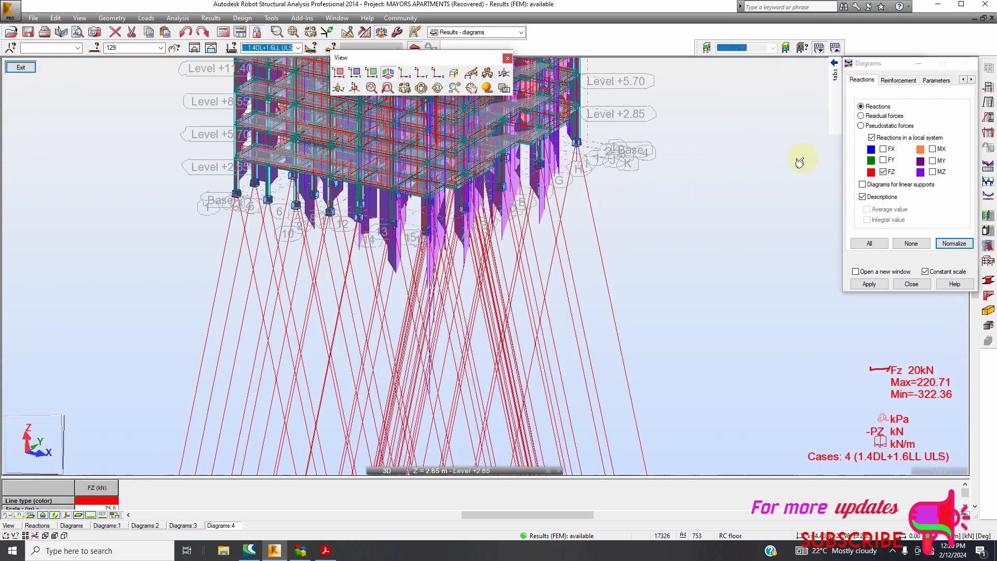
- Turn off the FZ reactions and their descriptions in the result diagrams and apply the change
{"action": "scroll", "coordinate": [570, 257], "scroll_direction": "down", "scroll_amount": 2}
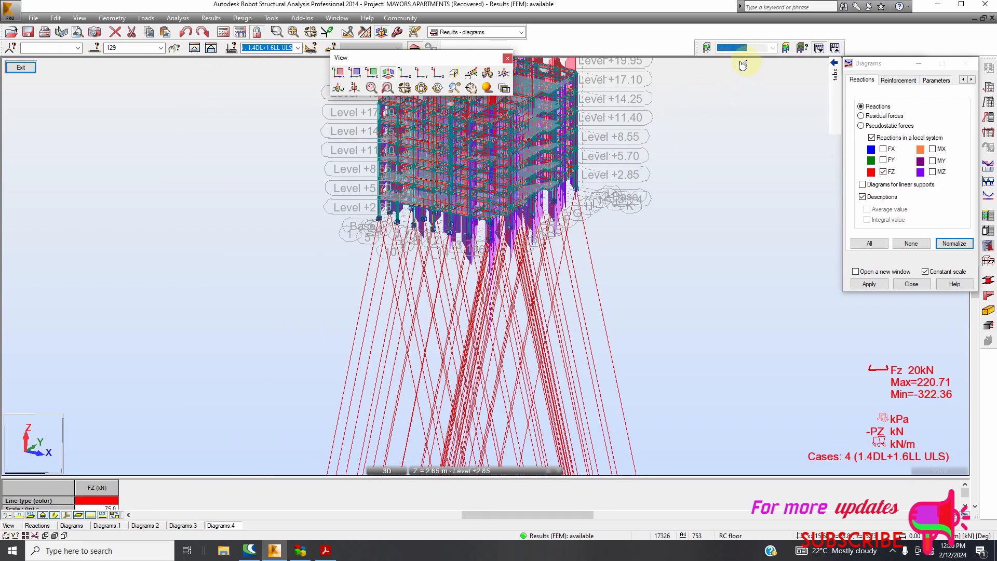
{"action": "scroll", "coordinate": [566, 211], "scroll_direction": "down", "scroll_amount": 4}
{"action": "scroll", "coordinate": [568, 150], "scroll_direction": "up", "scroll_amount": 3}
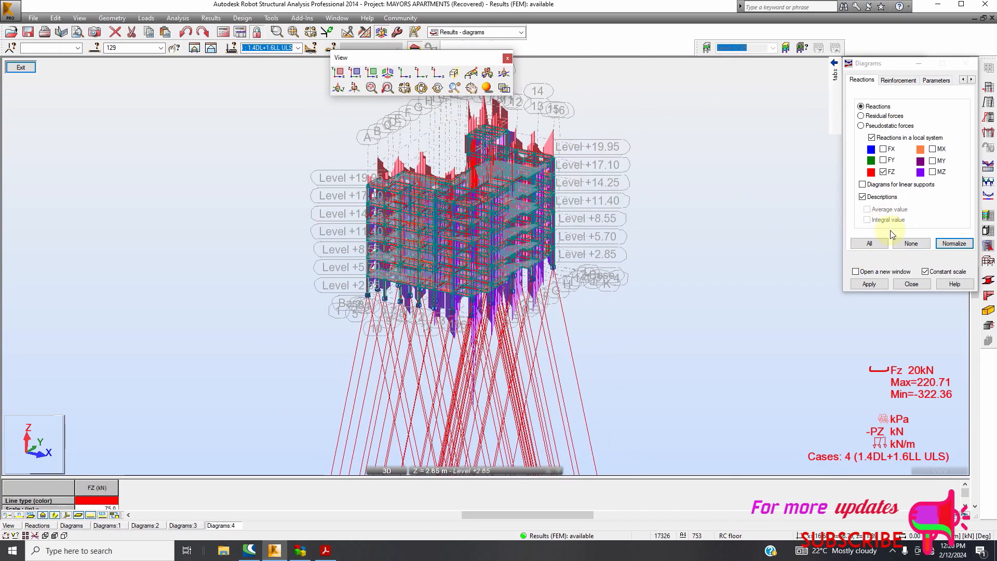
{"action": "left_click", "coordinate": [883, 172]}
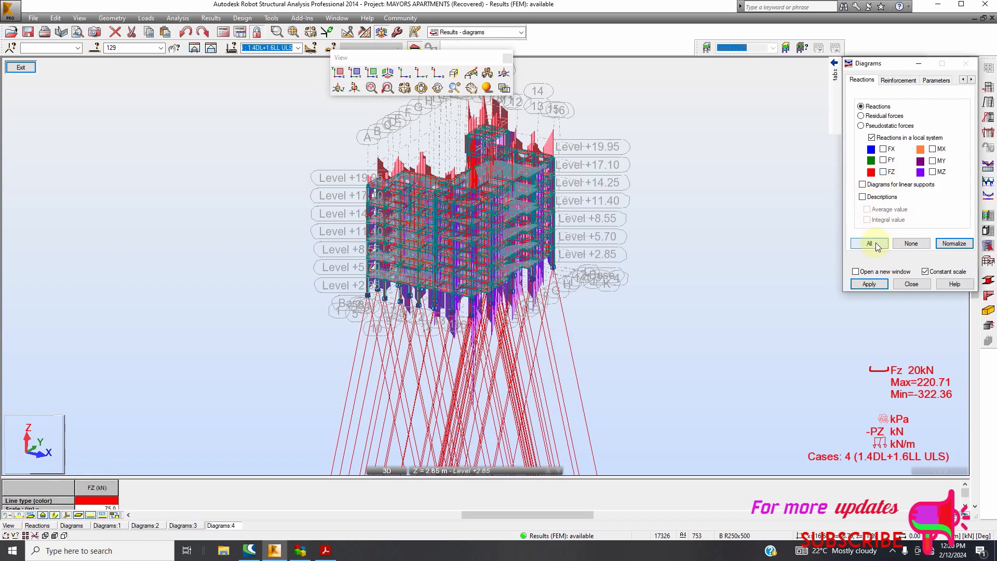
{"action": "left_click", "coordinate": [870, 283]}
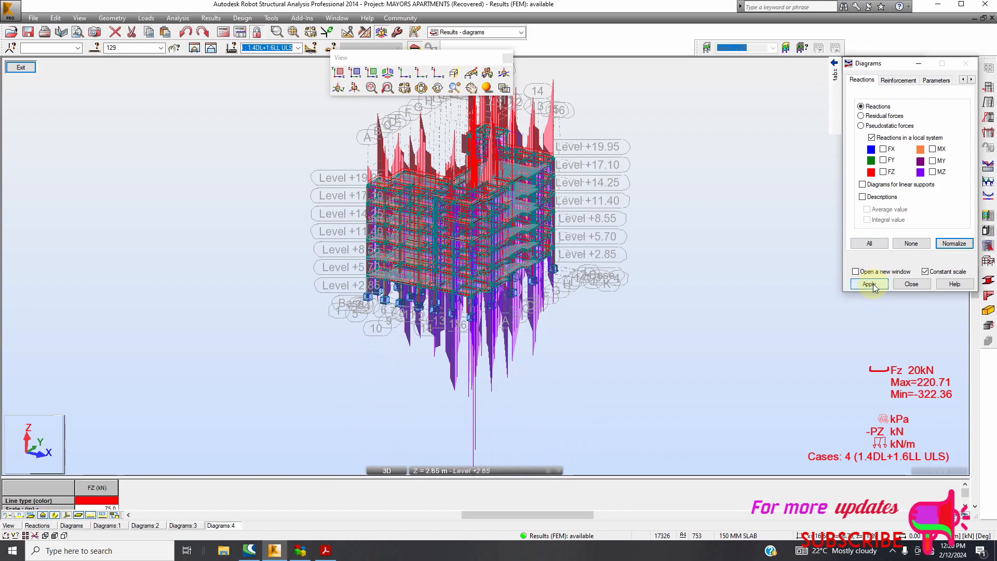
- Set the diagram filling to fence, apply it, and collapse the Diagrams settings to inspect the model from its left side
{"action": "left_click", "coordinate": [936, 80]}
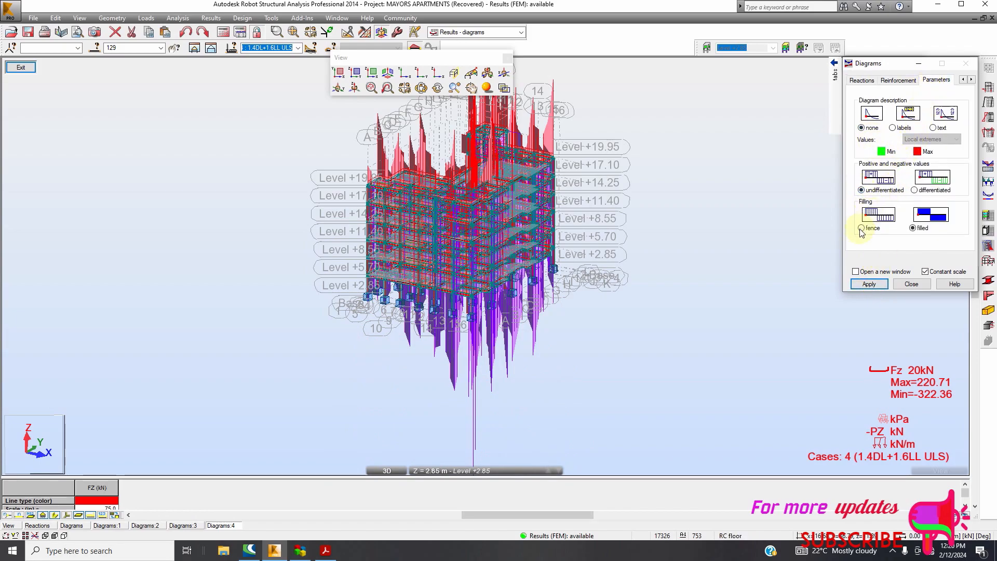
{"action": "left_click", "coordinate": [870, 282]}
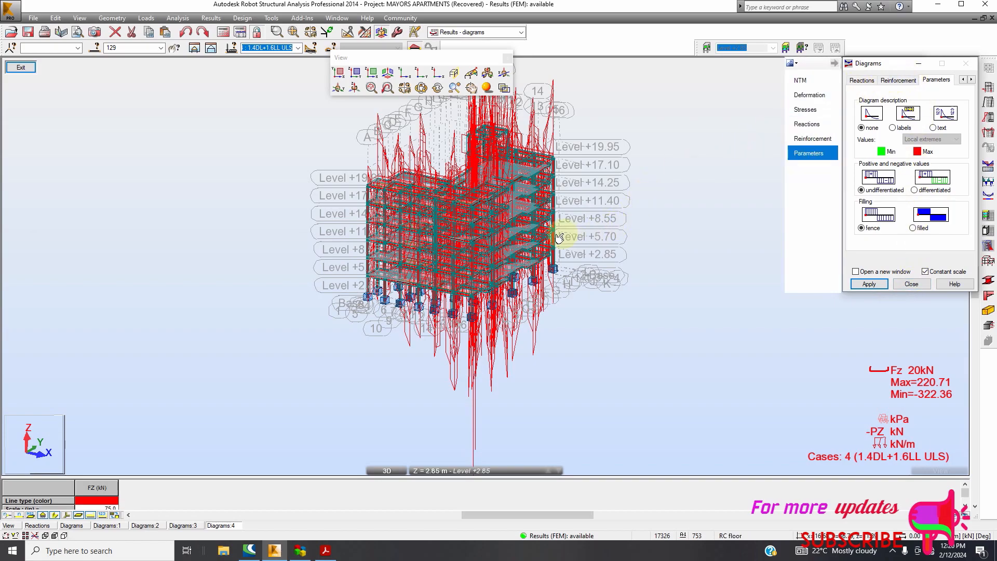
{"action": "scroll", "coordinate": [559, 238], "scroll_direction": "up", "scroll_amount": 4}
{"action": "scroll", "coordinate": [521, 240], "scroll_direction": "down", "scroll_amount": 2}
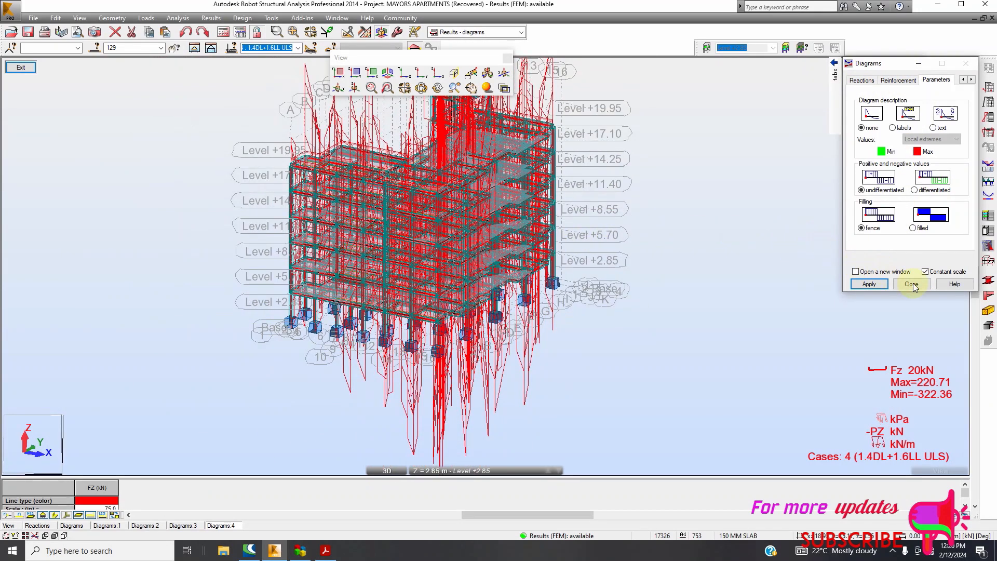
{"action": "left_click", "coordinate": [918, 65]}
{"action": "left_click_drag", "start_coordinate": [937, 93], "coordinate": [979, 99]}
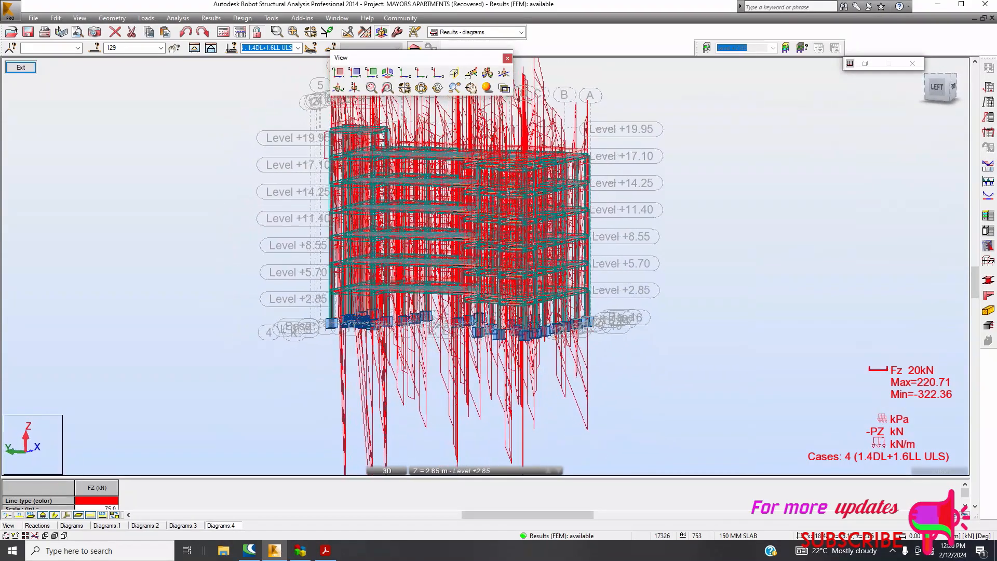
{"action": "left_click", "coordinate": [786, 48]}
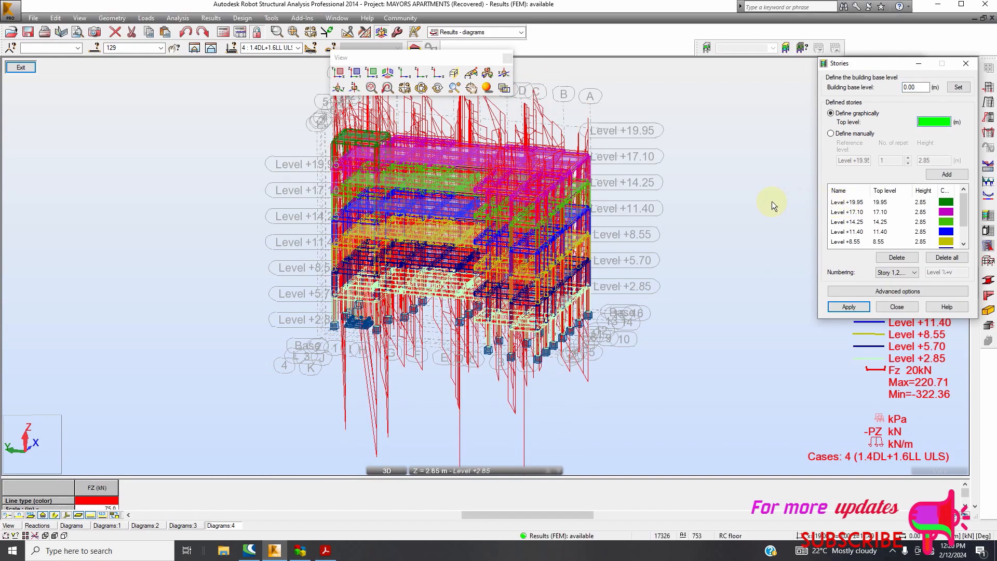
{"action": "left_click", "coordinate": [299, 48]}
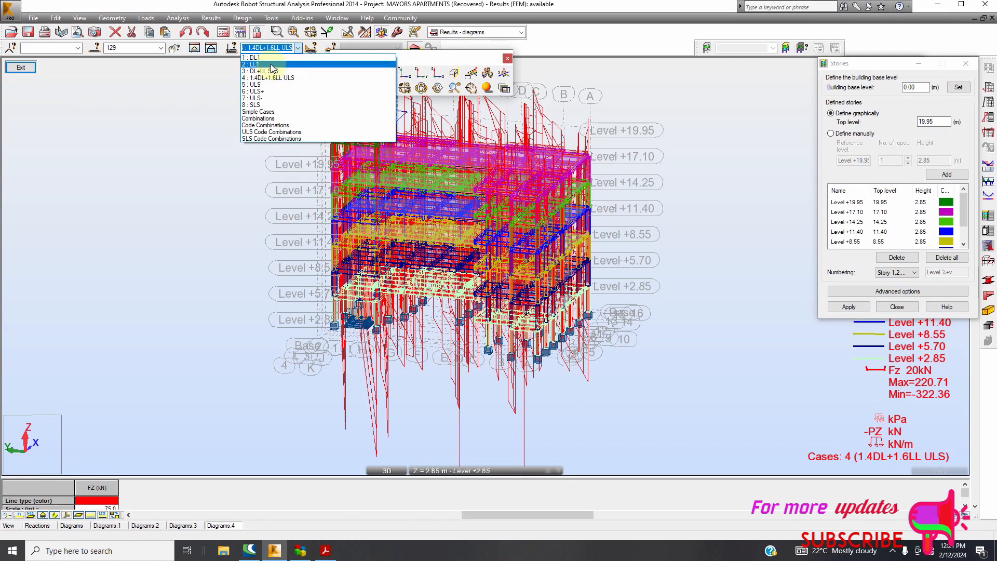
{"action": "left_click", "coordinate": [842, 308]}
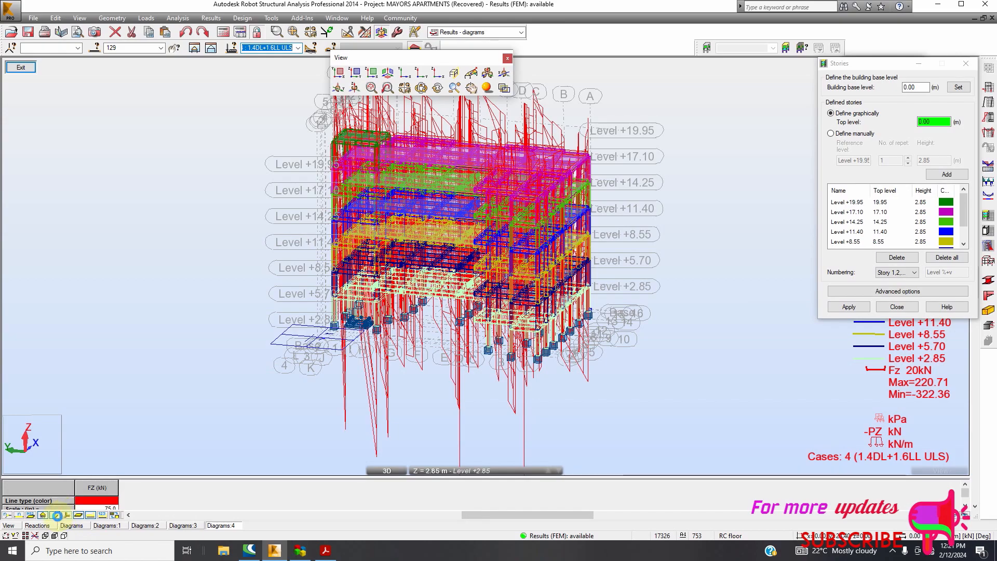
{"action": "left_click", "coordinate": [56, 516]}
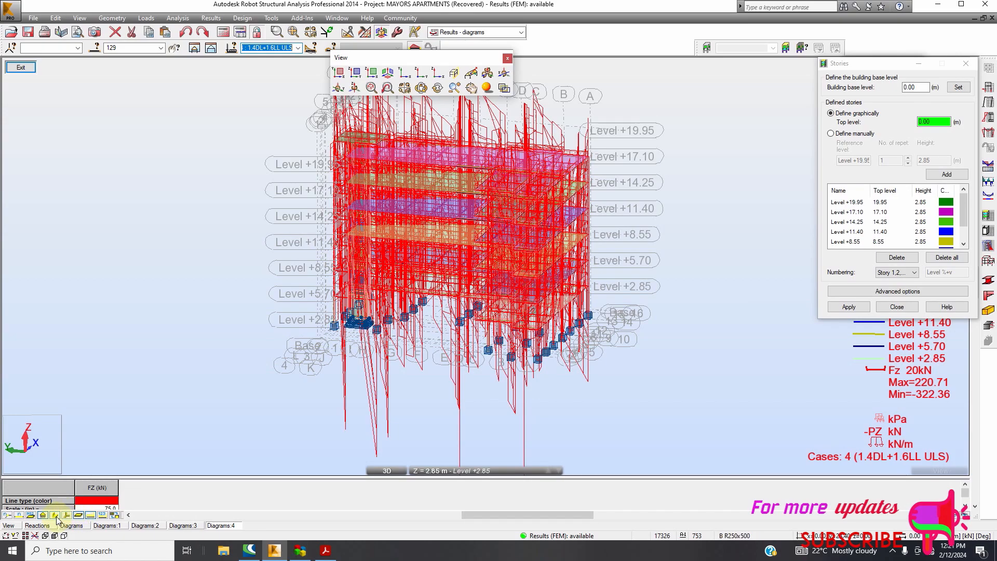
{"action": "left_click", "coordinate": [55, 515]}
{"action": "left_click", "coordinate": [56, 515]}
{"action": "left_click", "coordinate": [56, 515]}
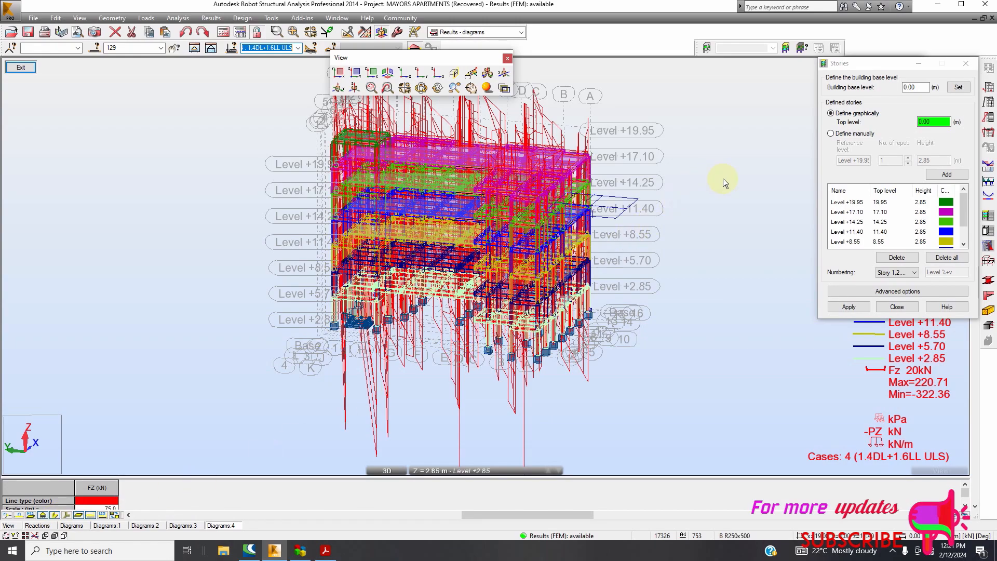
{"action": "left_click", "coordinate": [898, 306]}
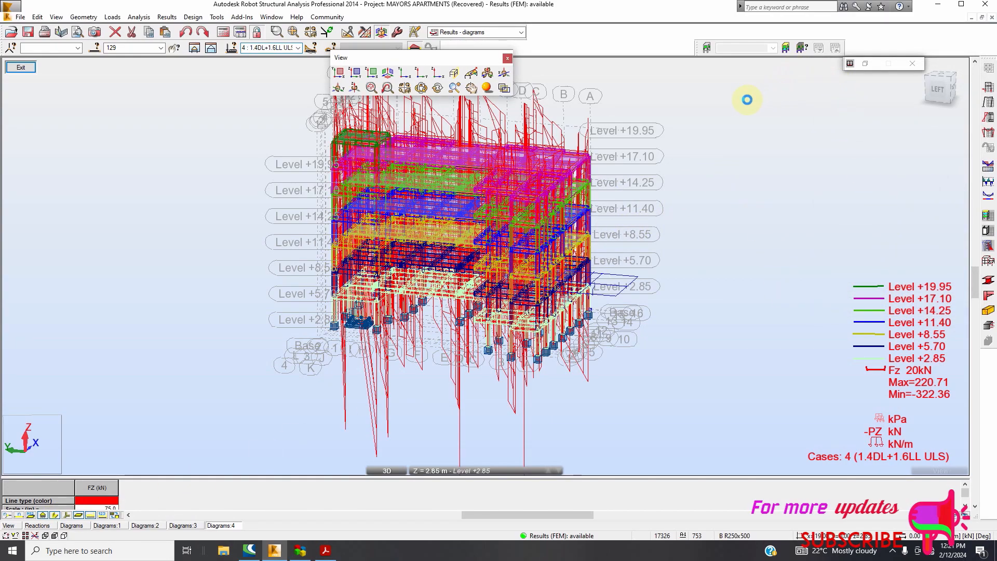
- Turn the 3D model around to view its front-right corner
{"action": "left_click", "coordinate": [952, 93]}
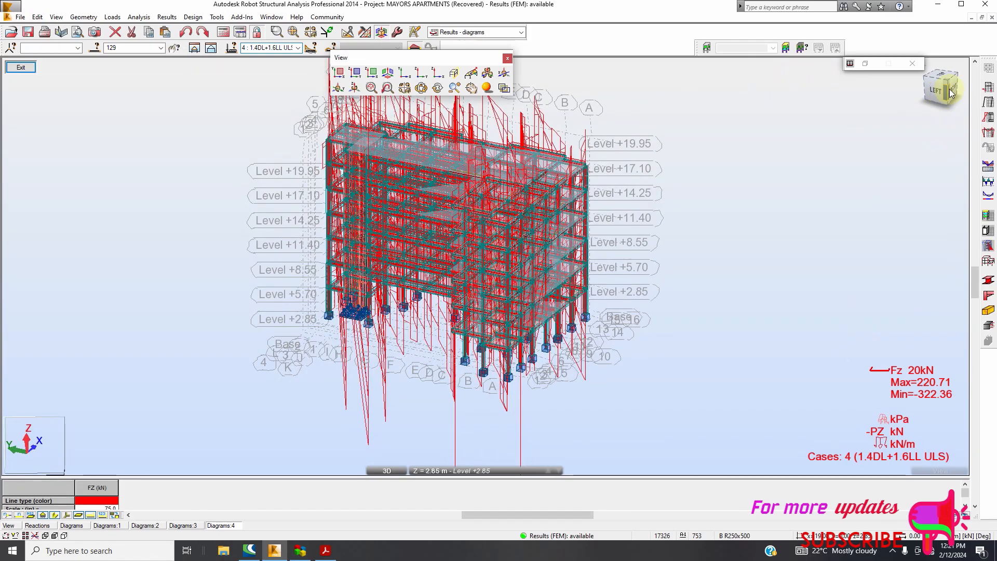
{"action": "left_click", "coordinate": [940, 95]}
{"action": "left_click_drag", "start_coordinate": [966, 99], "coordinate": [949, 94]}
{"action": "scroll", "coordinate": [522, 291], "scroll_direction": "down", "scroll_amount": 2}
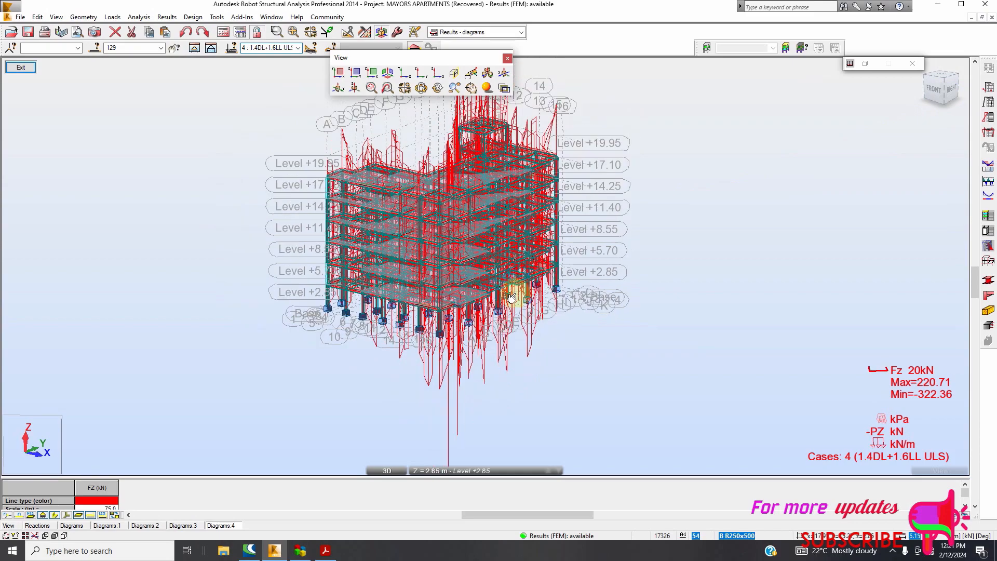
{"action": "scroll", "coordinate": [516, 195], "scroll_direction": "up", "scroll_amount": 2}
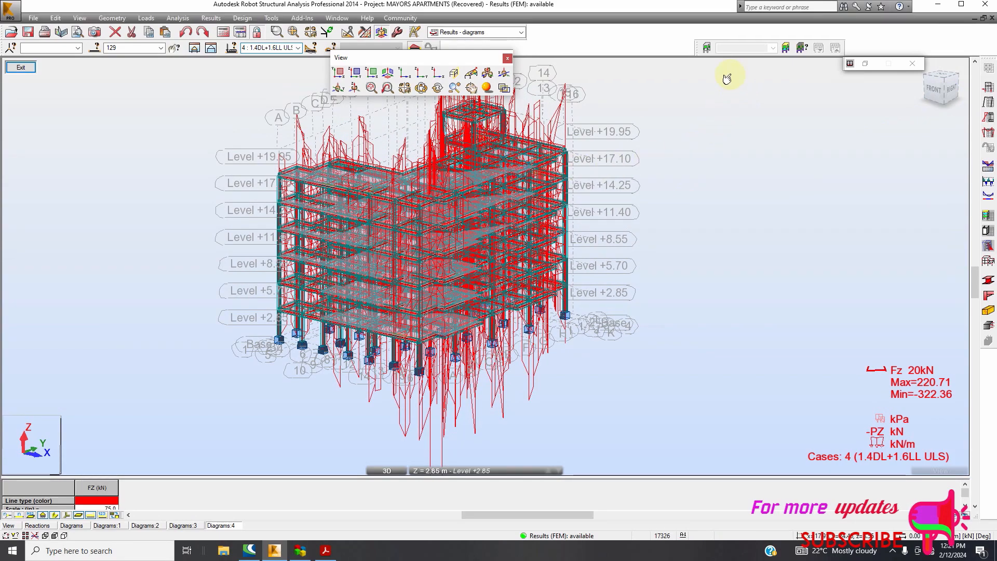
- Restore the reaction diagram settings and display the results for load case 1: DL1
{"action": "left_click", "coordinate": [864, 64]}
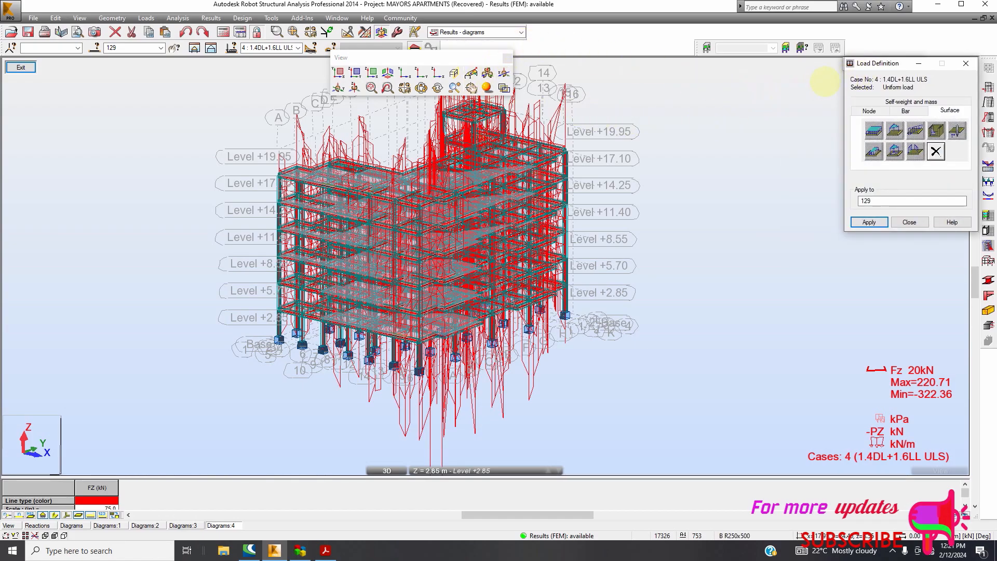
{"action": "left_click", "coordinate": [917, 63]}
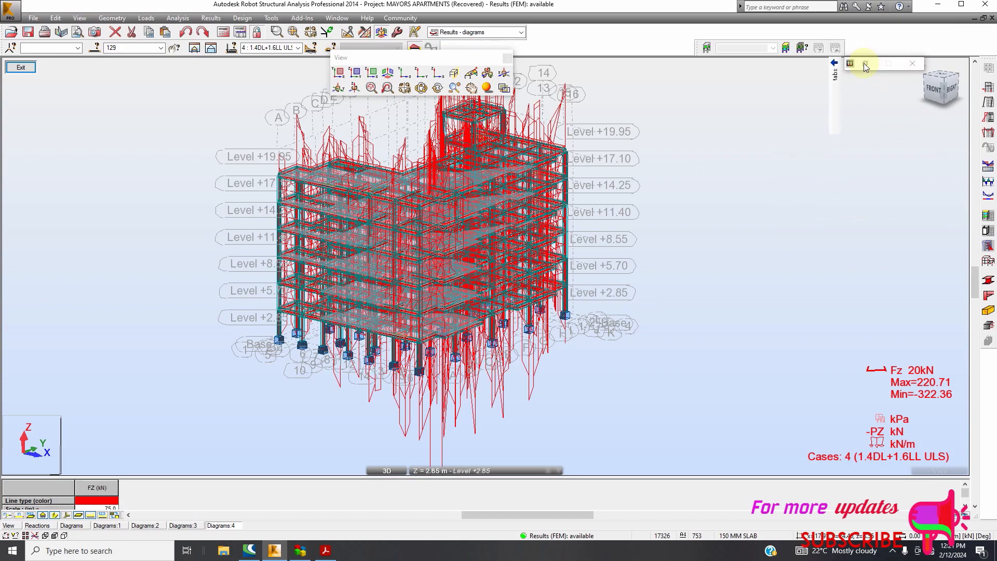
{"action": "left_click", "coordinate": [864, 63]}
{"action": "left_click", "coordinate": [867, 81]}
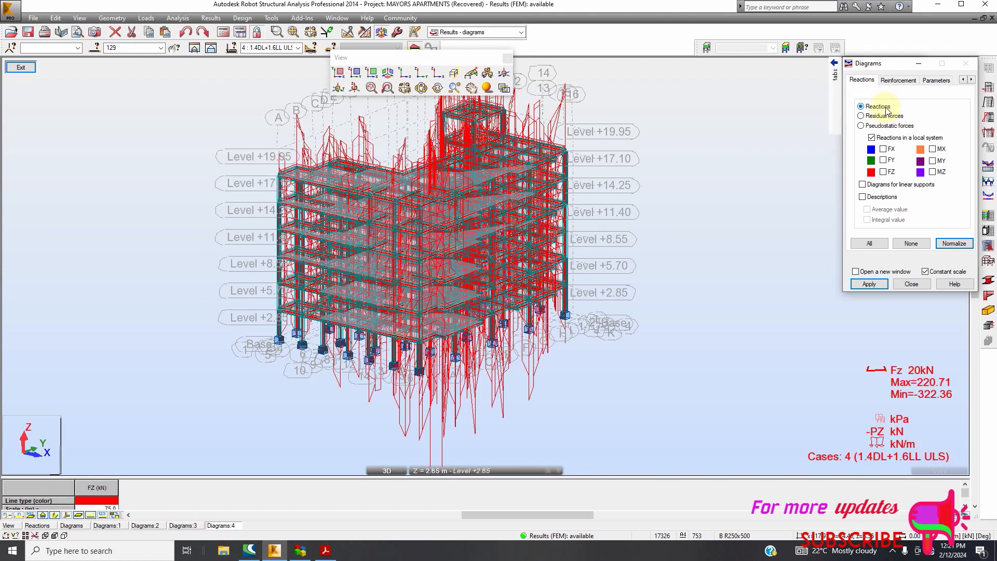
{"action": "left_click", "coordinate": [883, 171]}
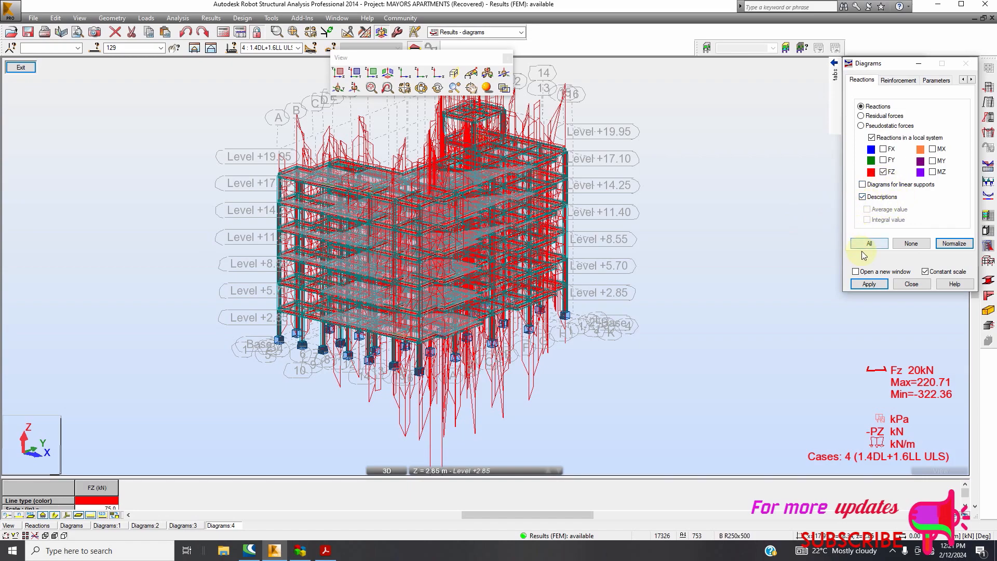
{"action": "left_click", "coordinate": [298, 47]}
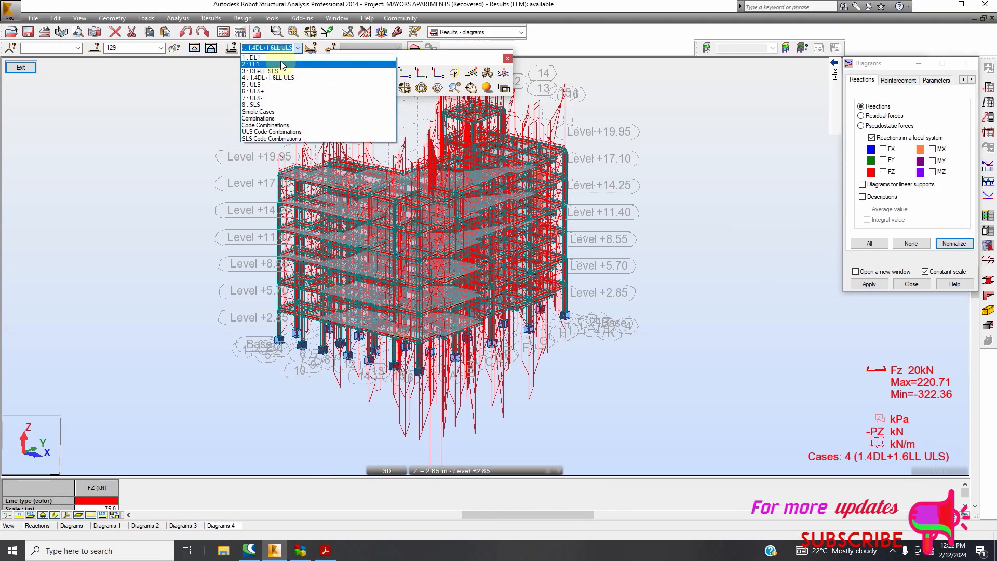
{"action": "left_click", "coordinate": [280, 58]}
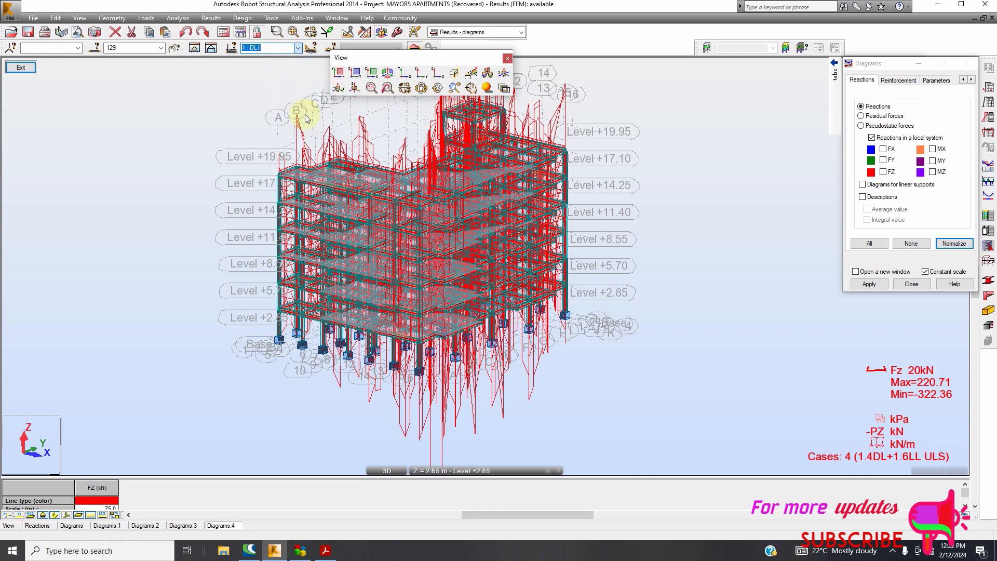
{"action": "left_click", "coordinate": [878, 285]}
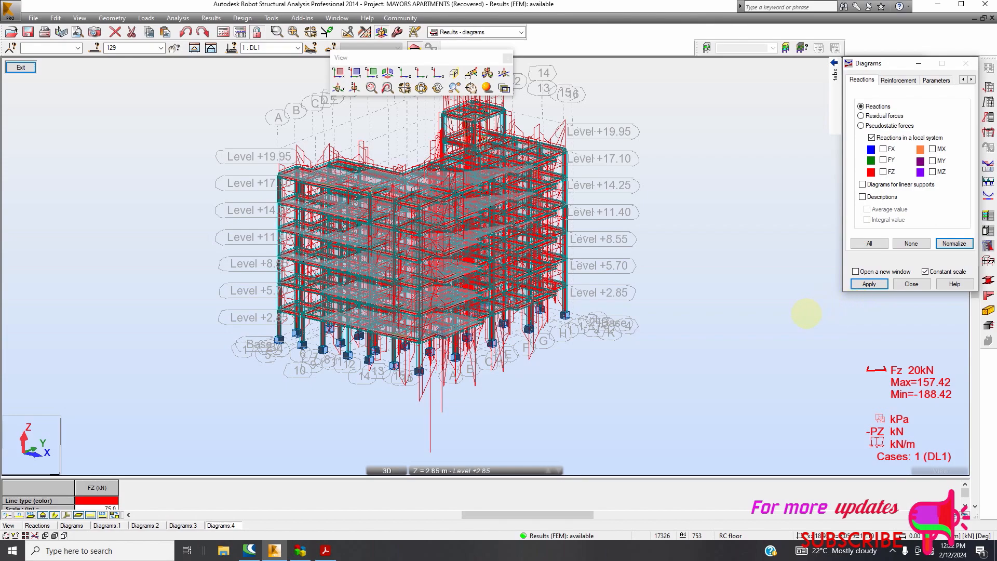
- Display the FZ reactions with descriptions and diagrams for linear supports on the model
{"action": "left_click", "coordinate": [885, 173]}
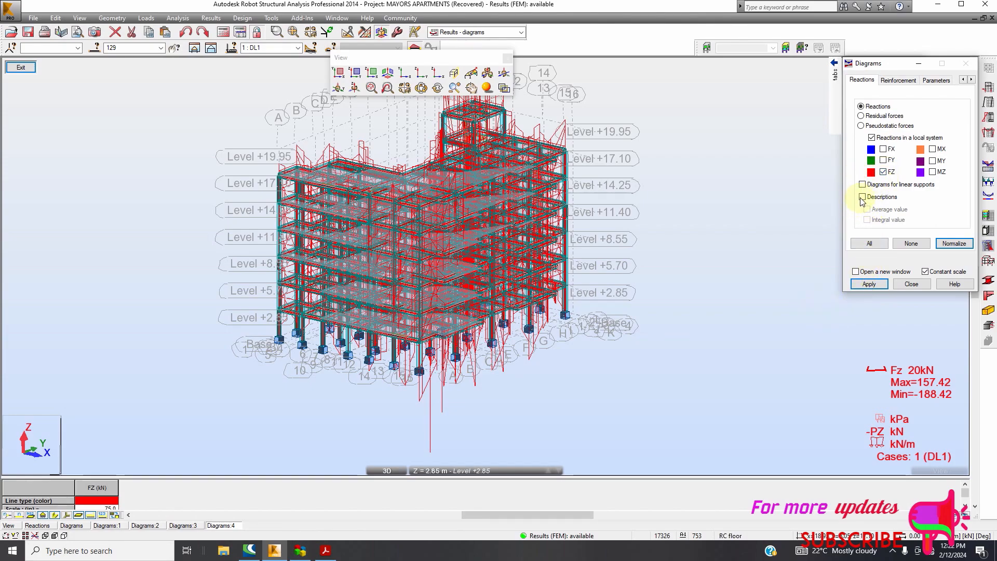
{"action": "left_click", "coordinate": [863, 198]}
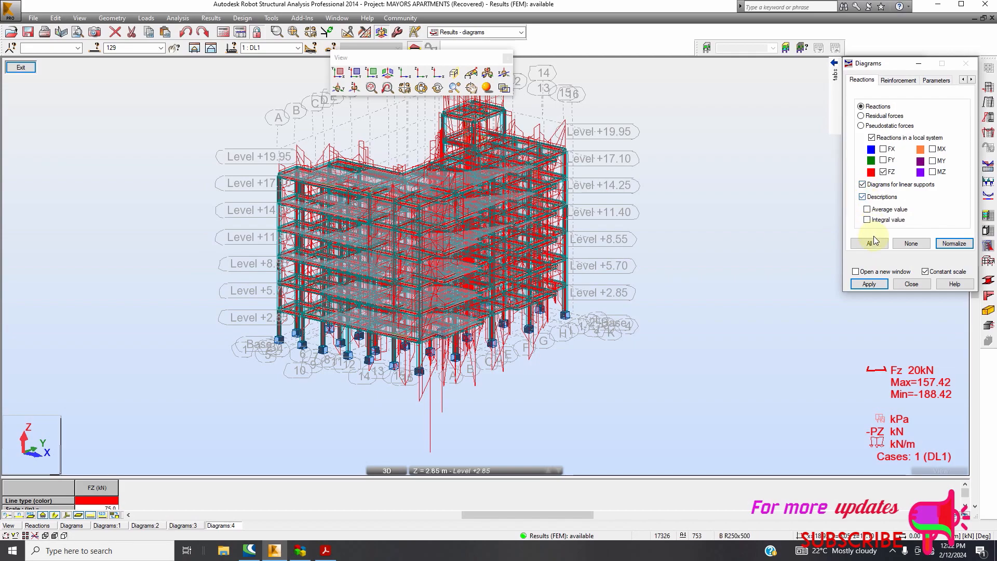
{"action": "left_click", "coordinate": [873, 284]}
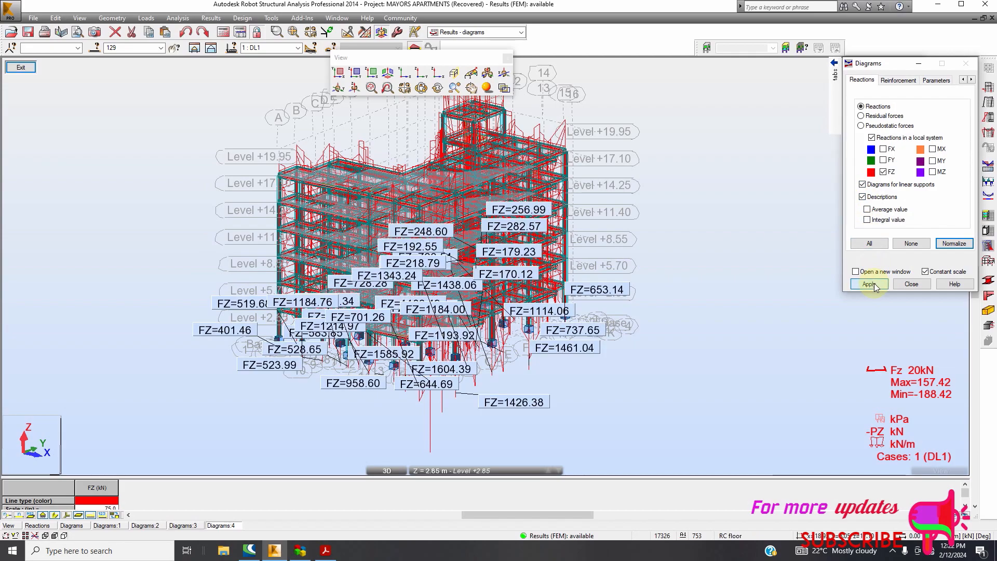
{"action": "scroll", "coordinate": [410, 350], "scroll_direction": "up", "scroll_amount": 1}
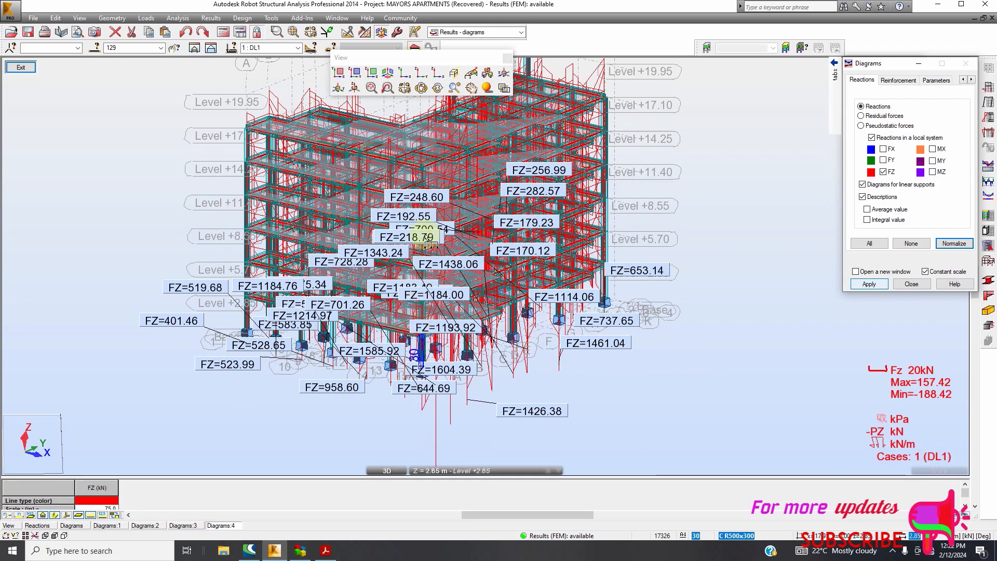
- Show the model in XY plan at the Base level (0.00 m) and examine the FZ reactions at the column supports
{"action": "left_click", "coordinate": [340, 73]}
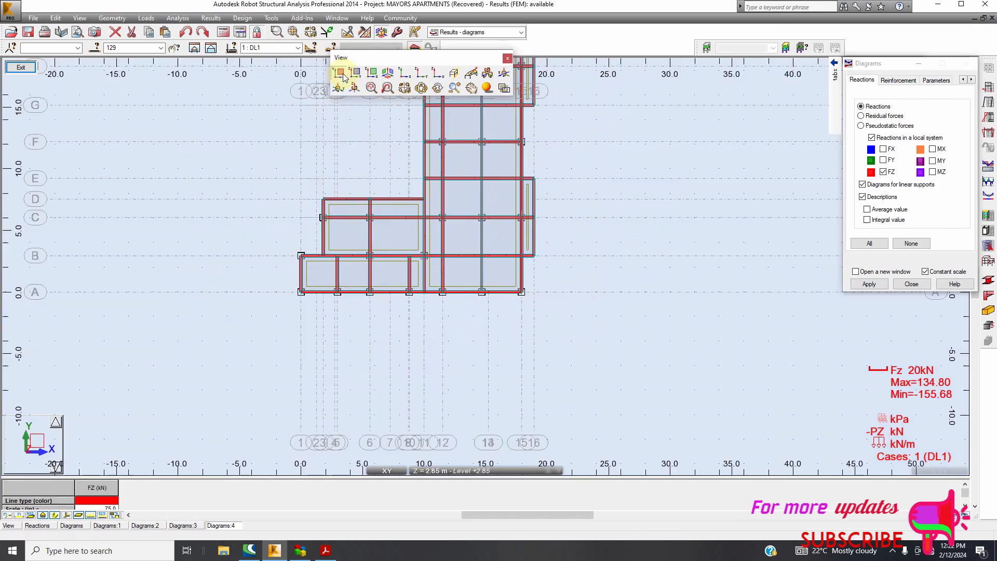
{"action": "scroll", "coordinate": [458, 371], "scroll_direction": "down", "scroll_amount": 1}
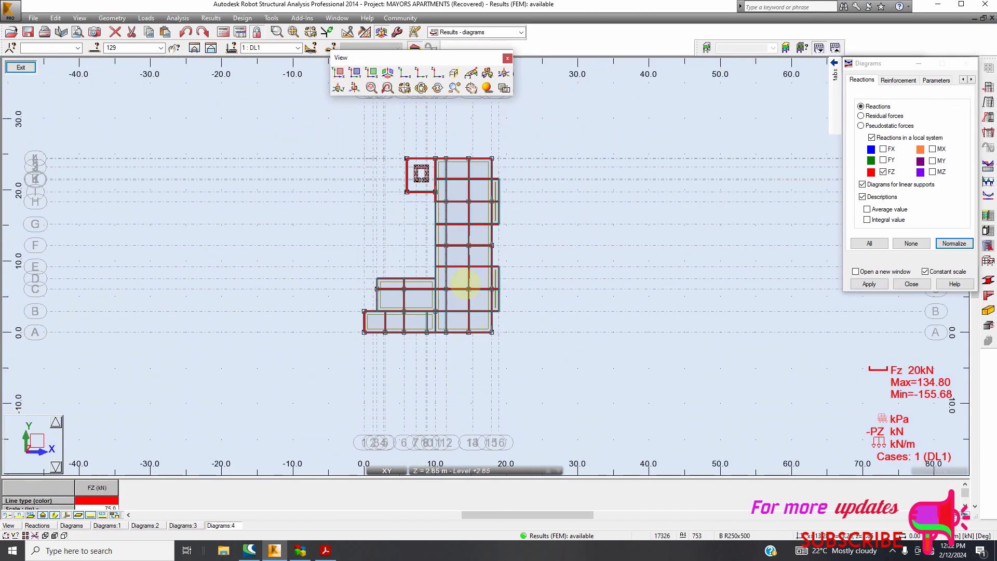
{"action": "middle_click_drag", "start_coordinate": [455, 182], "coordinate": [457, 222]}
{"action": "left_click", "coordinate": [468, 472]}
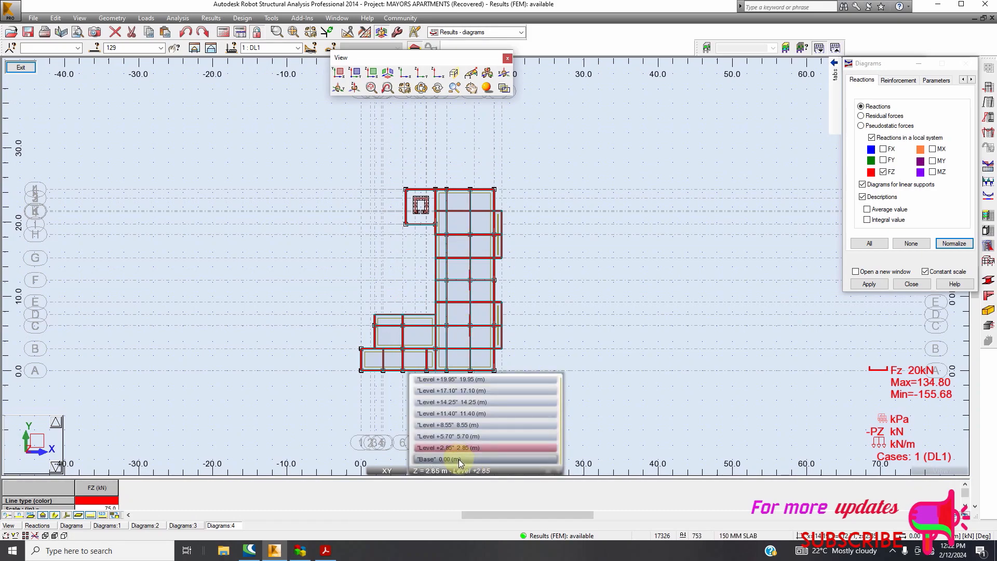
{"action": "left_click", "coordinate": [459, 459]}
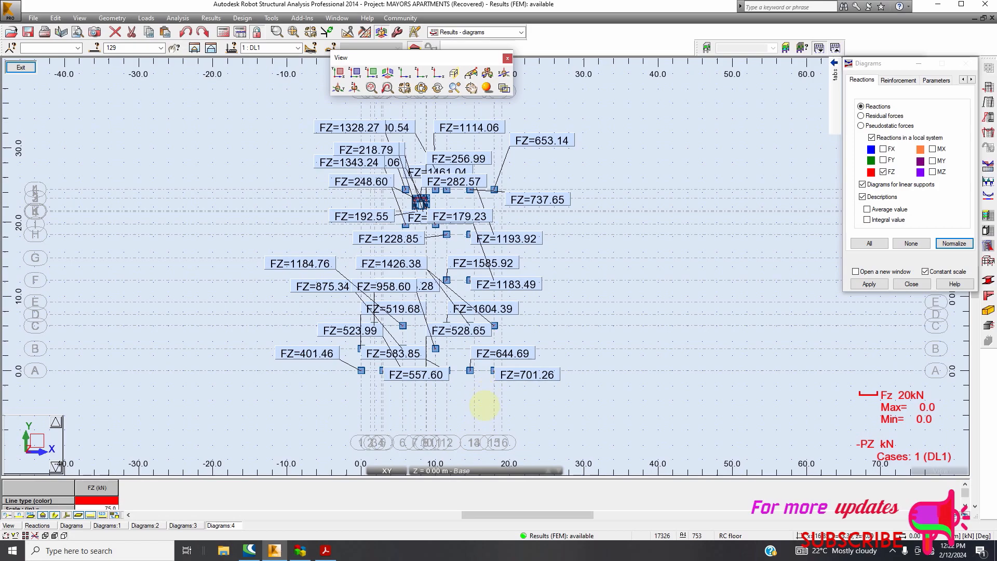
{"action": "scroll", "coordinate": [467, 255], "scroll_direction": "up", "scroll_amount": 4}
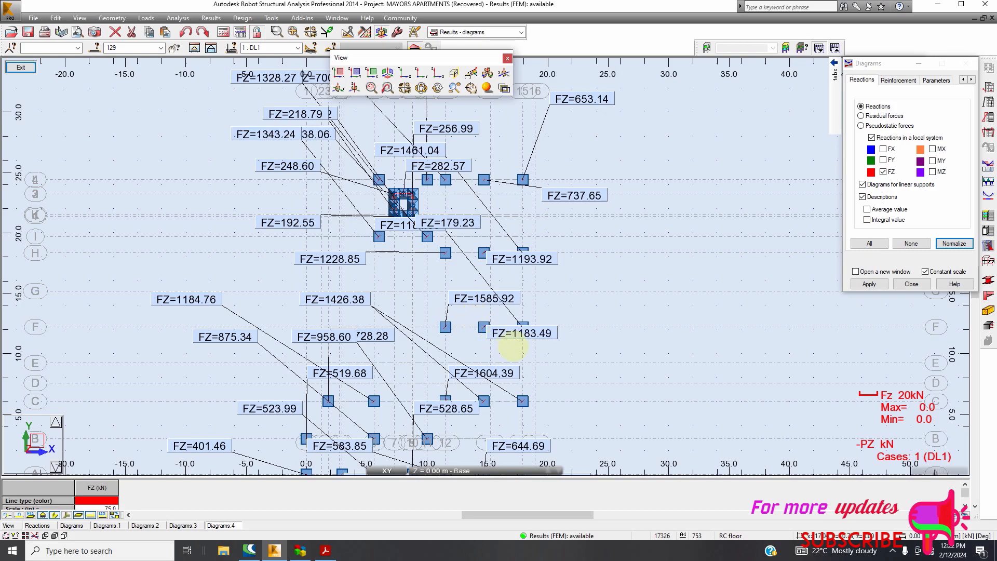
{"action": "scroll", "coordinate": [510, 259], "scroll_direction": "up", "scroll_amount": 2}
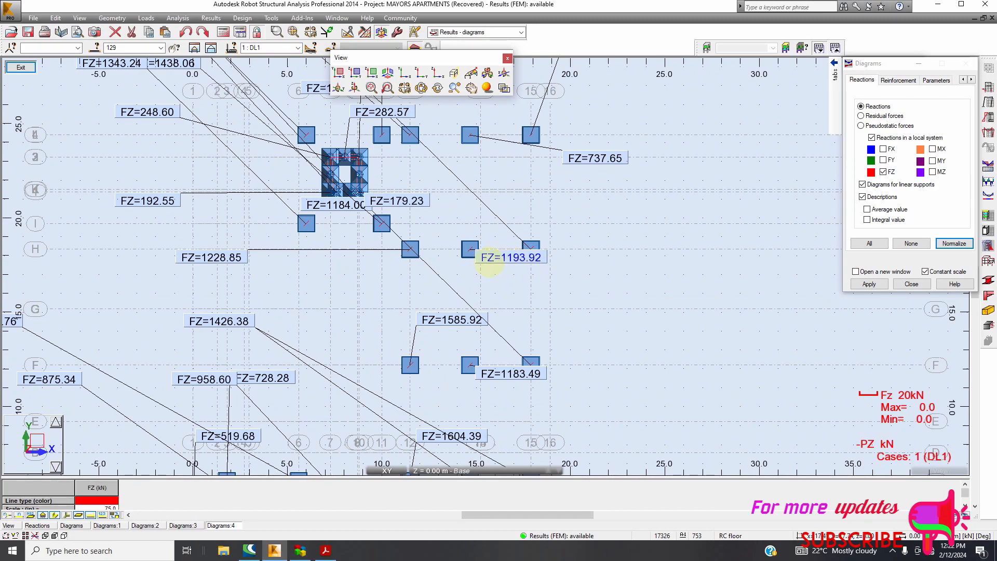
{"action": "scroll", "coordinate": [486, 266], "scroll_direction": "down", "scroll_amount": 1}
{"action": "scroll", "coordinate": [486, 271], "scroll_direction": "down", "scroll_amount": 2}
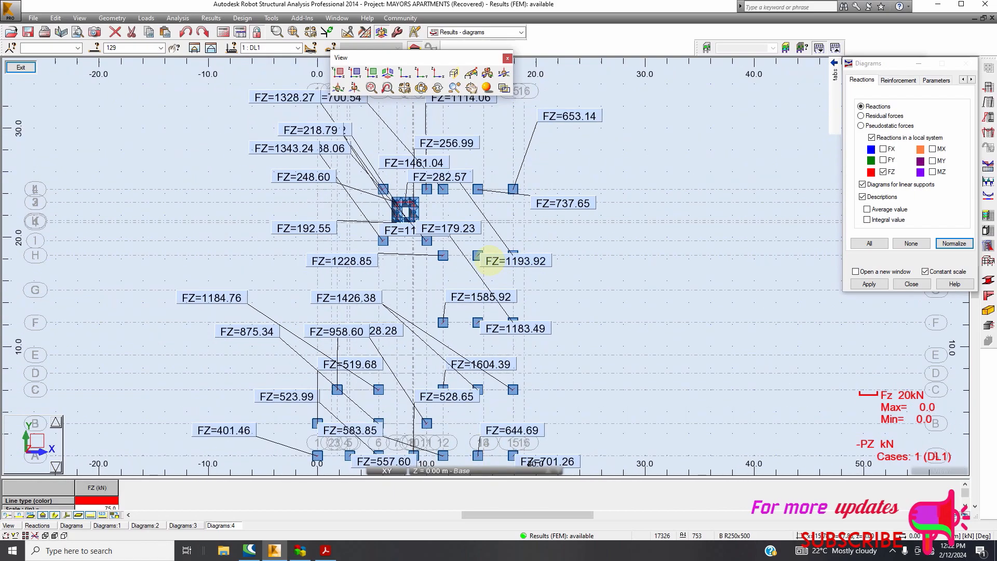
- Examine the FZ reaction values at the lower column supports around grids A to F on the Base plan
{"action": "scroll", "coordinate": [478, 256], "scroll_direction": "up", "scroll_amount": 4}
{"action": "scroll", "coordinate": [466, 249], "scroll_direction": "down", "scroll_amount": 5}
{"action": "scroll", "coordinate": [481, 314], "scroll_direction": "up", "scroll_amount": 3}
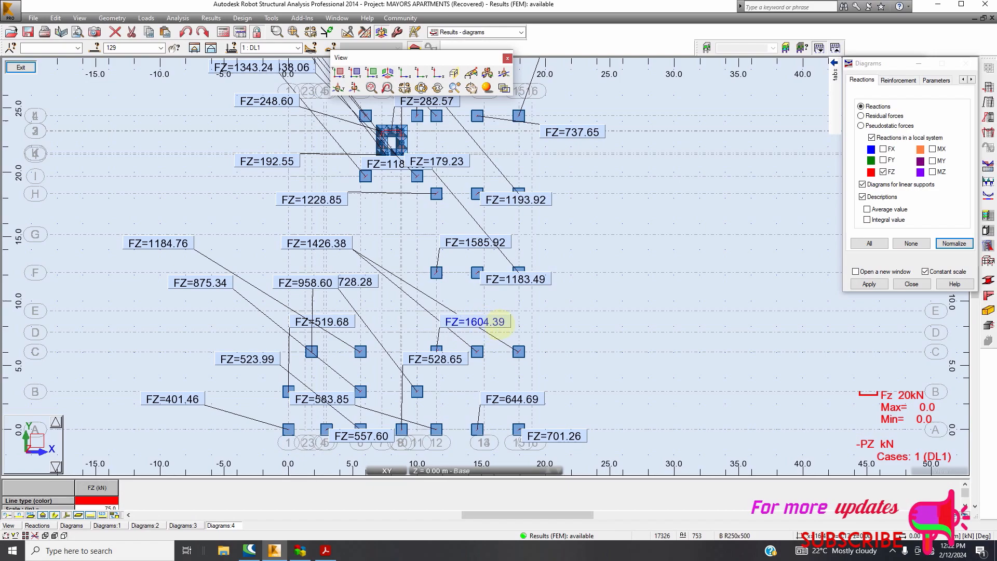
{"action": "scroll", "coordinate": [488, 337], "scroll_direction": "down", "scroll_amount": 2}
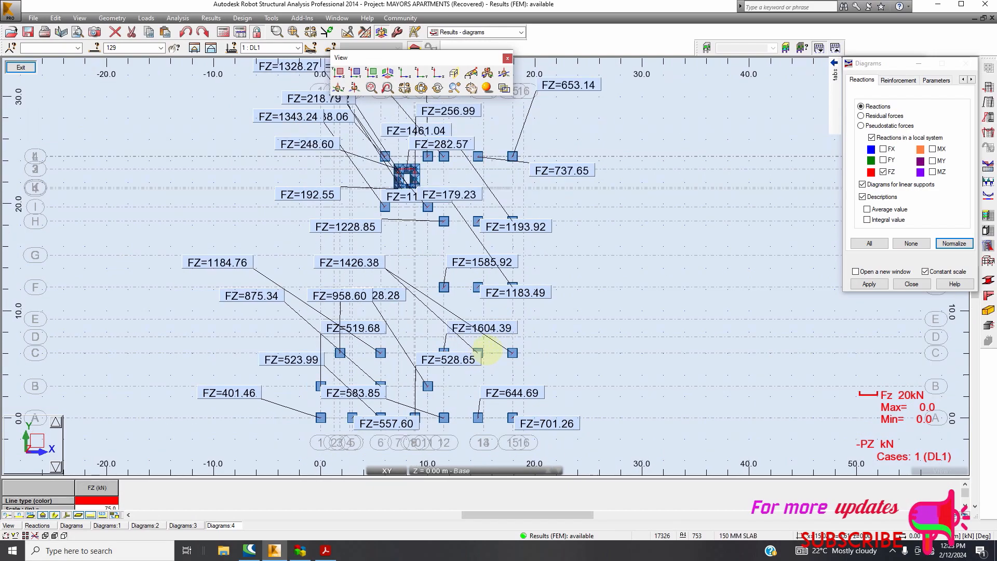
{"action": "scroll", "coordinate": [503, 335], "scroll_direction": "down", "scroll_amount": 1}
{"action": "scroll", "coordinate": [363, 140], "scroll_direction": "up", "scroll_amount": 3}
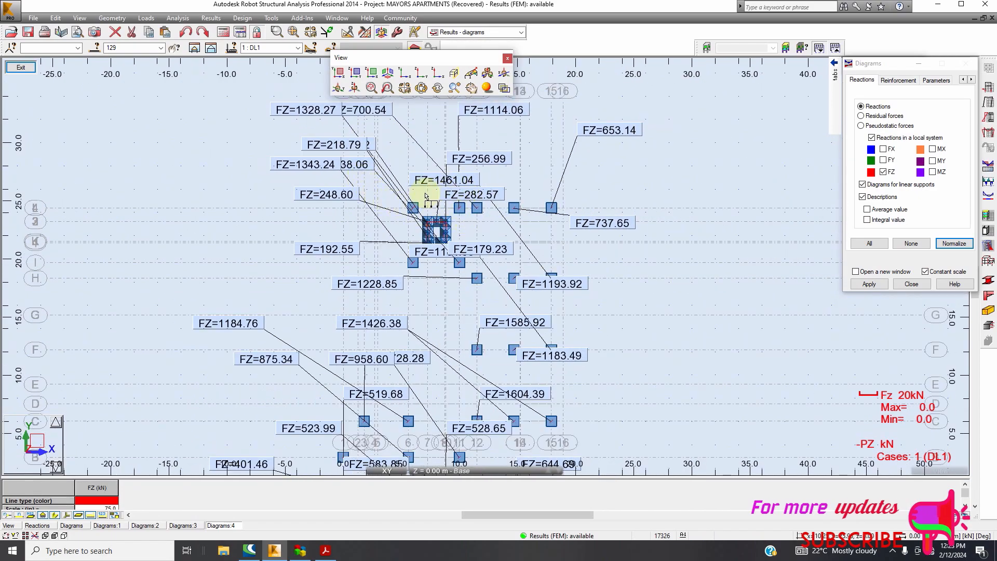
{"action": "scroll", "coordinate": [431, 200], "scroll_direction": "down", "scroll_amount": 1}
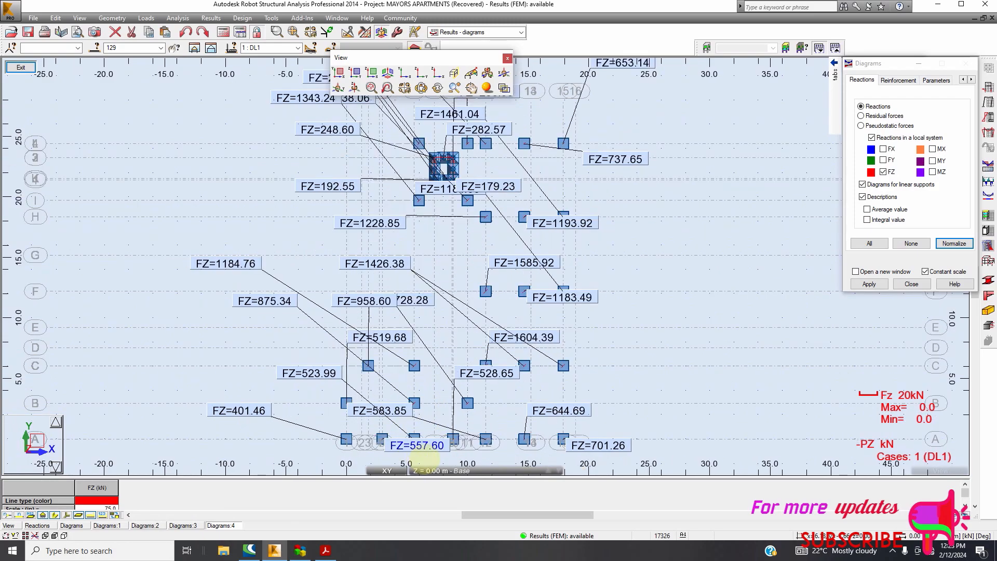
{"action": "scroll", "coordinate": [422, 447], "scroll_direction": "up", "scroll_amount": 2}
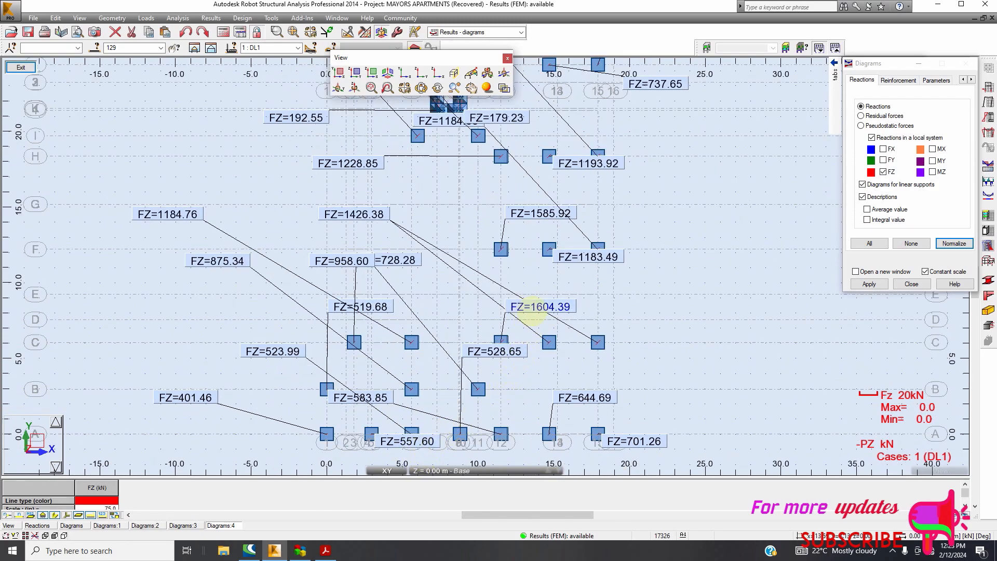
- Switch to the calculation PDF in Acrobat, read the cumulative column loads on page 69, and return to Robot
{"action": "left_click", "coordinate": [328, 552]}
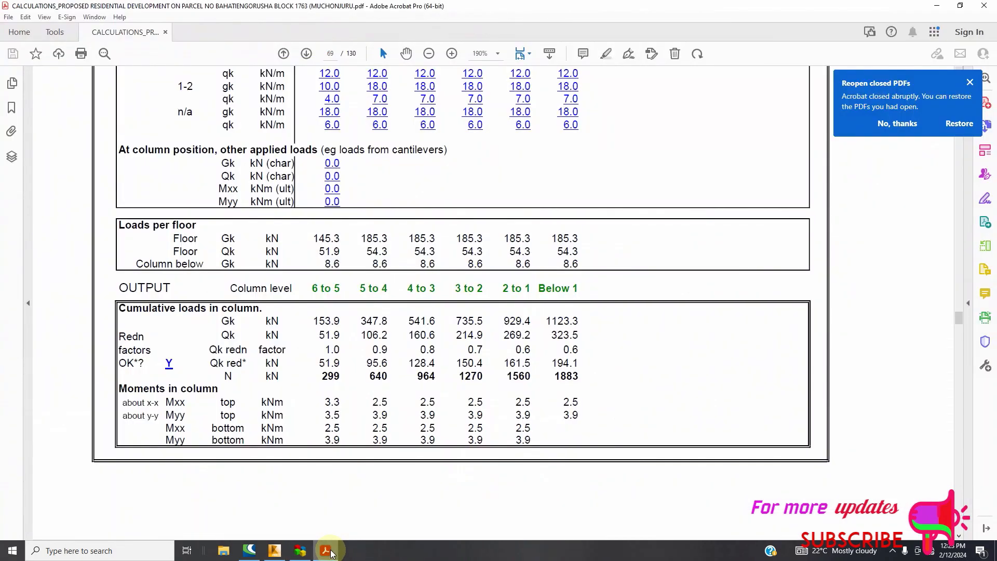
{"action": "scroll", "coordinate": [521, 371], "scroll_direction": "down", "scroll_amount": 2}
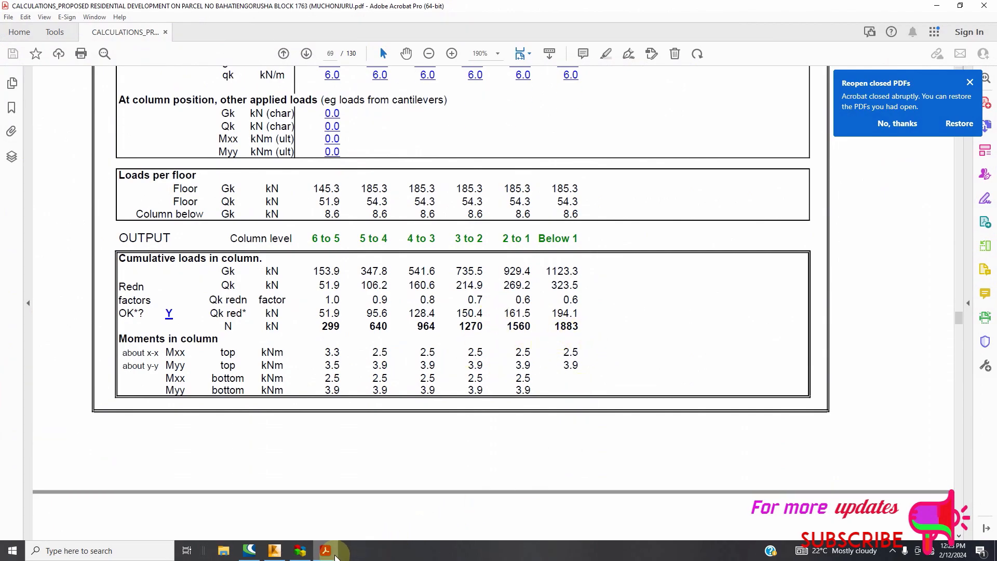
{"action": "left_click", "coordinate": [276, 552]}
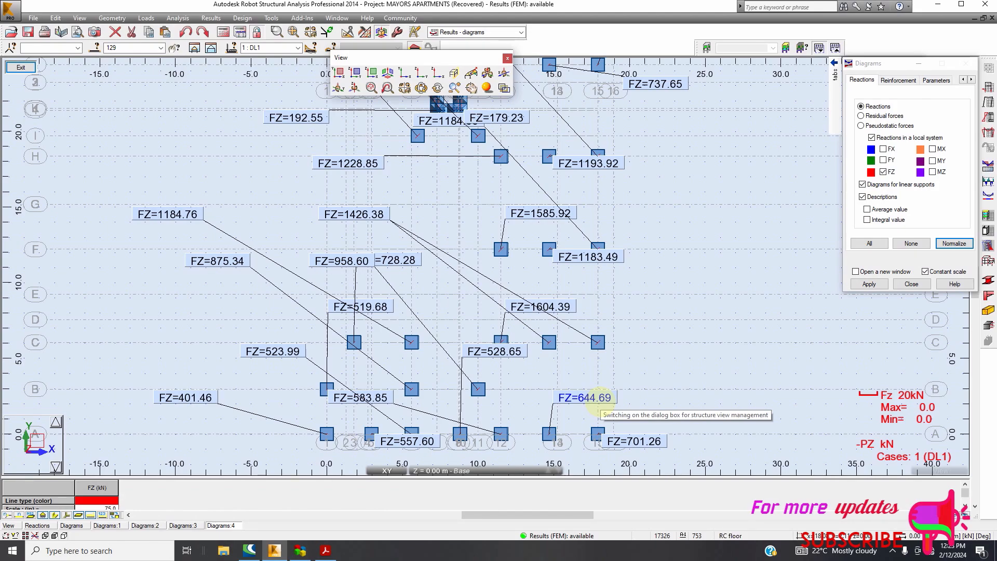
- Review the slab and beam line loads in the Acrobat report and compare them with Robot's Base-level FZ reactions
{"action": "left_click", "coordinate": [327, 551]}
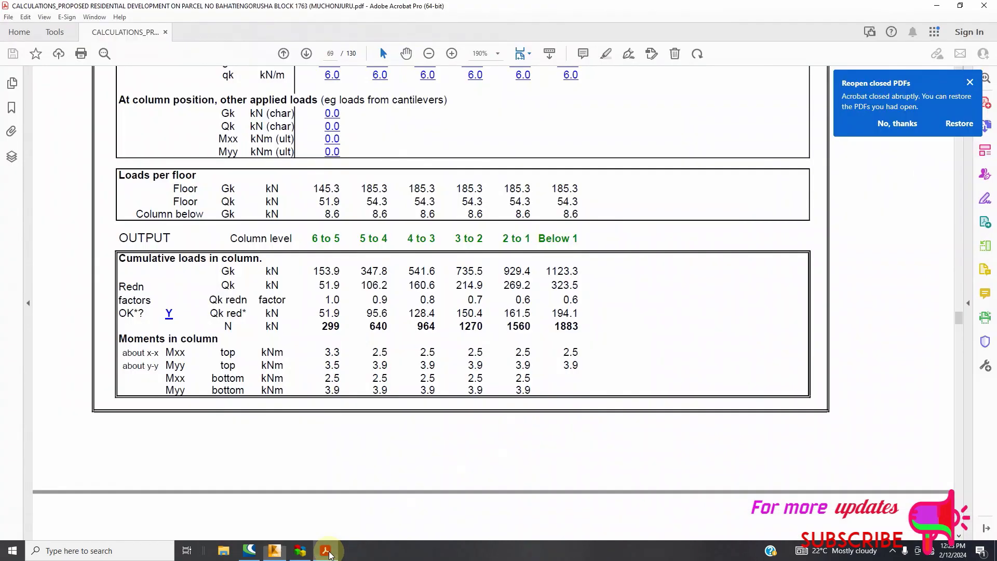
{"action": "scroll", "coordinate": [403, 310], "scroll_direction": "up", "scroll_amount": 5}
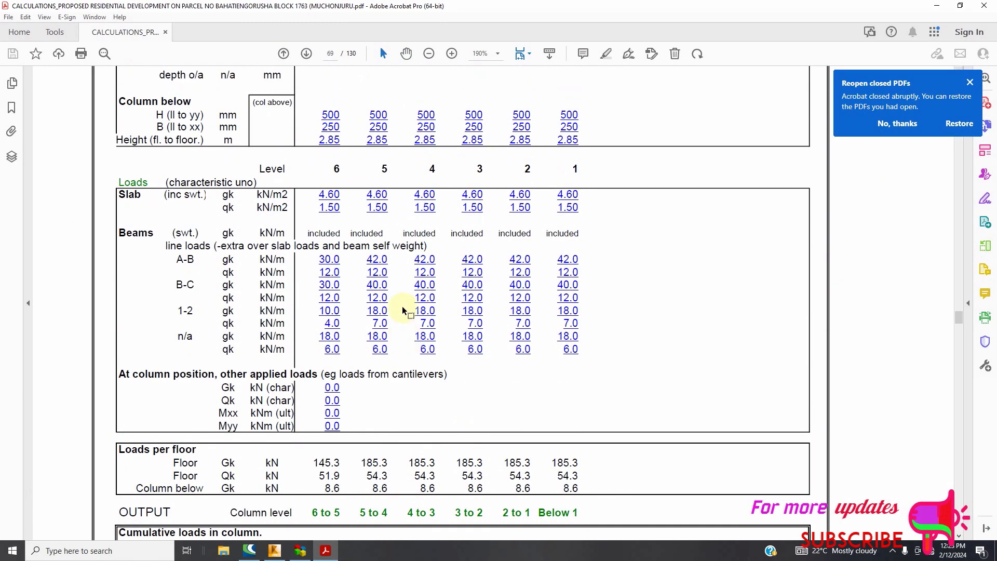
{"action": "scroll", "coordinate": [403, 311], "scroll_direction": "up", "scroll_amount": 1}
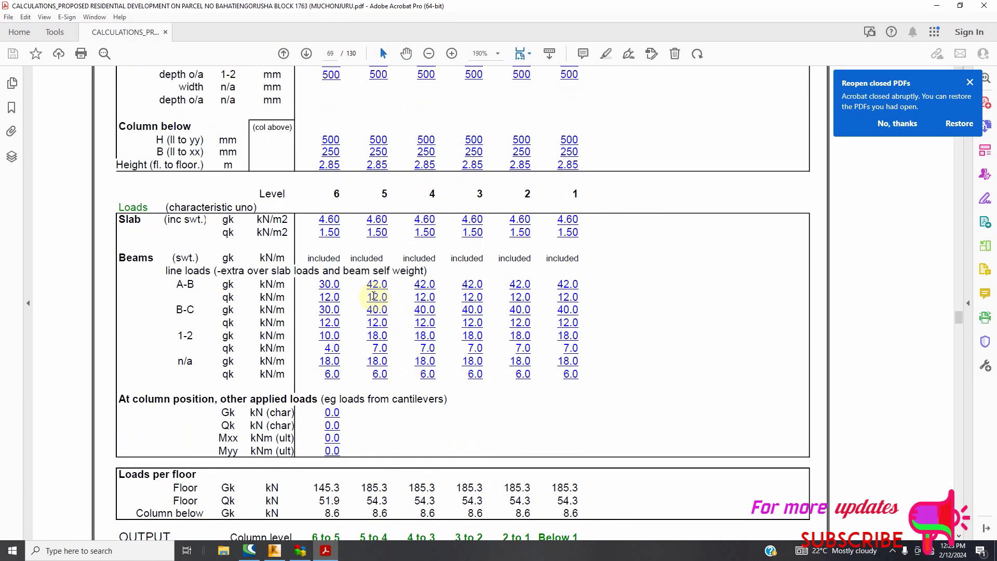
{"action": "scroll", "coordinate": [374, 296], "scroll_direction": "down", "scroll_amount": 2}
{"action": "left_click", "coordinate": [275, 551]}
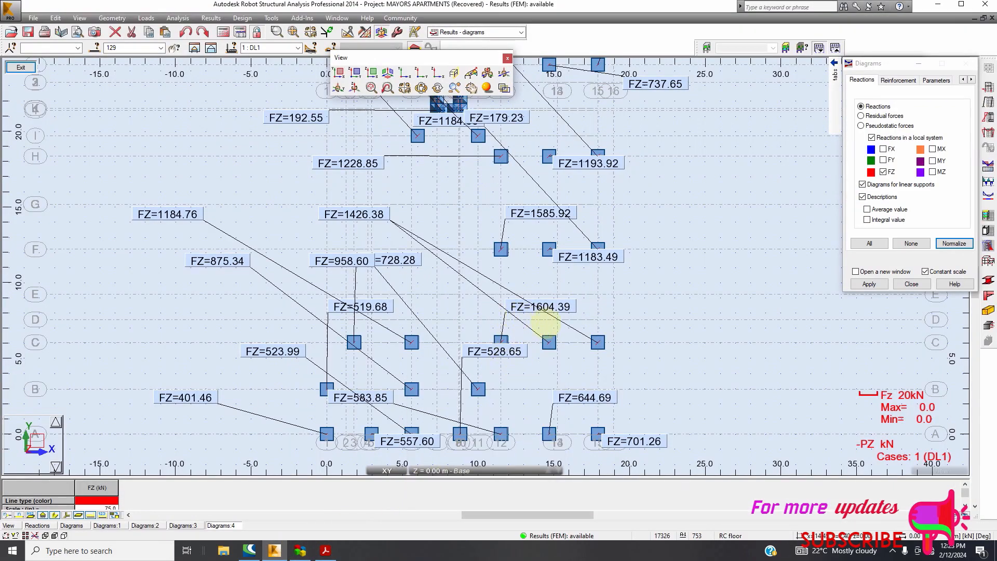
{"action": "scroll", "coordinate": [515, 279], "scroll_direction": "down", "scroll_amount": 1}
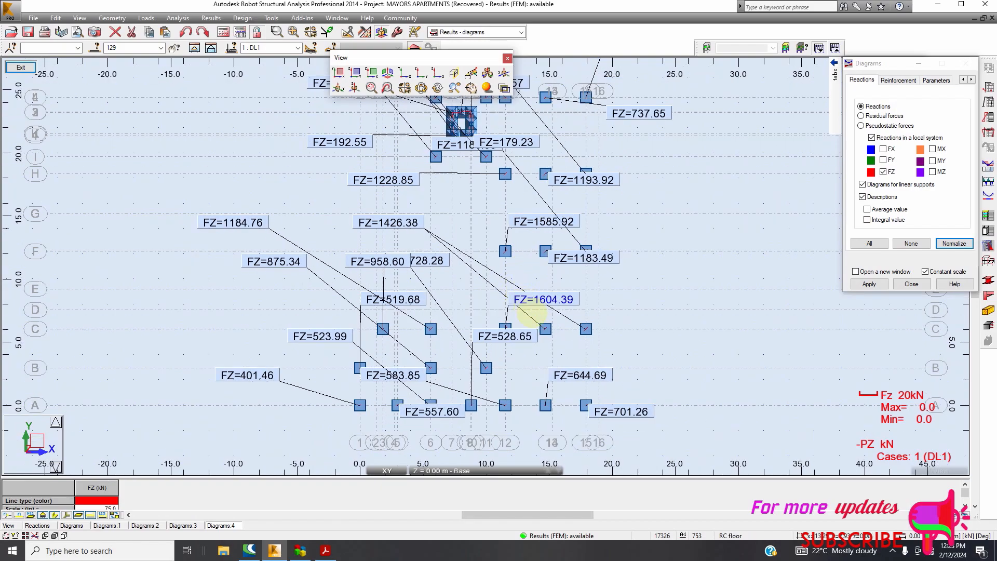
- Check the Edge Column B1 location, spans and beam dimensions in the Acrobat report, then return to Robot
{"action": "left_click", "coordinate": [325, 551]}
{"action": "scroll", "coordinate": [419, 384], "scroll_direction": "up", "scroll_amount": 5}
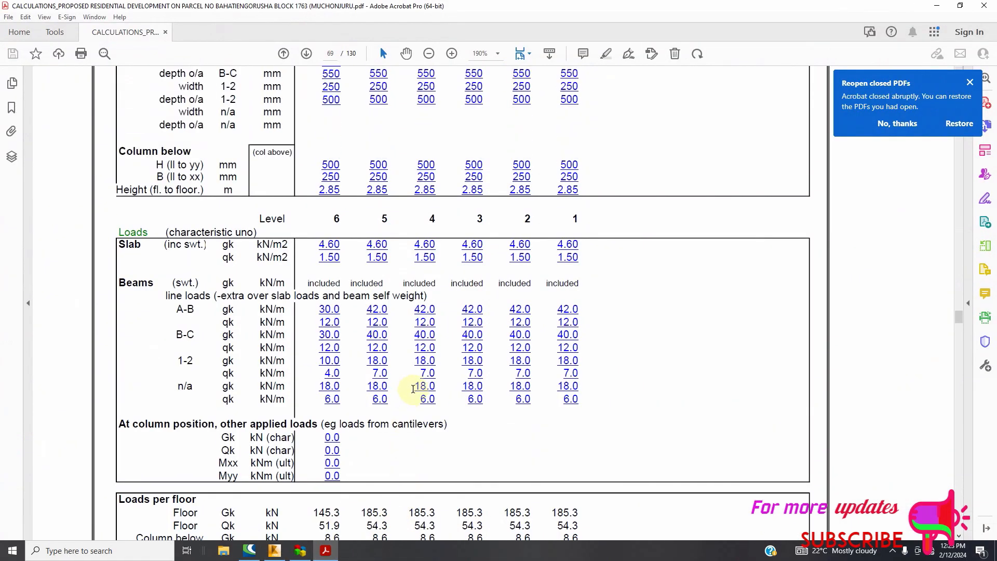
{"action": "scroll", "coordinate": [420, 385], "scroll_direction": "up", "scroll_amount": 10}
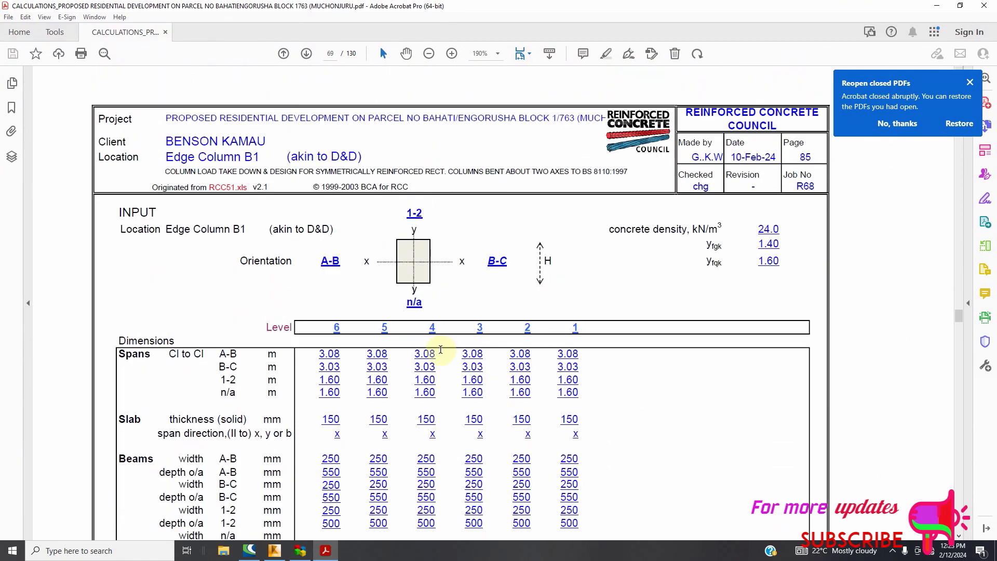
{"action": "scroll", "coordinate": [440, 352], "scroll_direction": "down", "scroll_amount": 10}
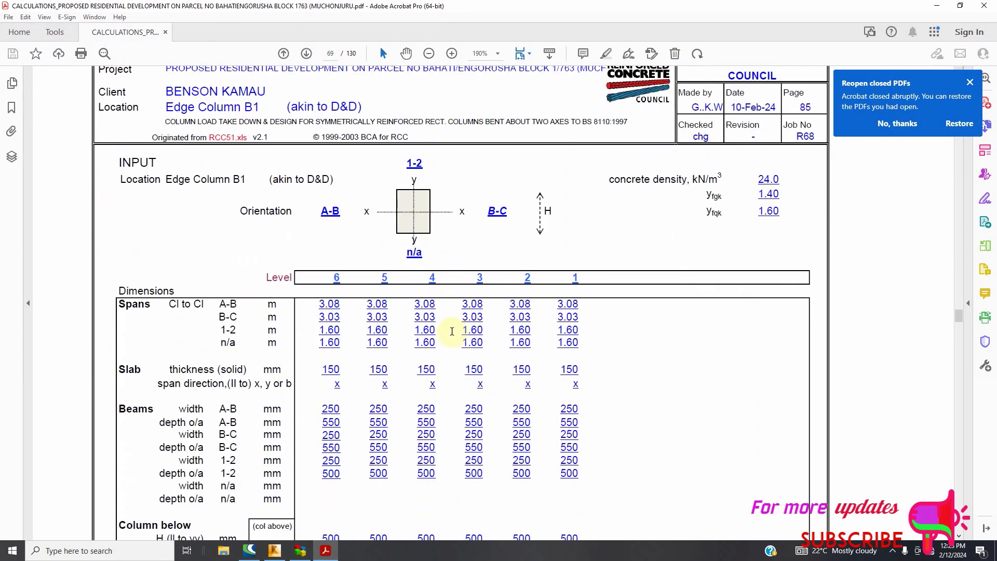
{"action": "scroll", "coordinate": [452, 341], "scroll_direction": "down", "scroll_amount": 6}
{"action": "left_click", "coordinate": [275, 550]}
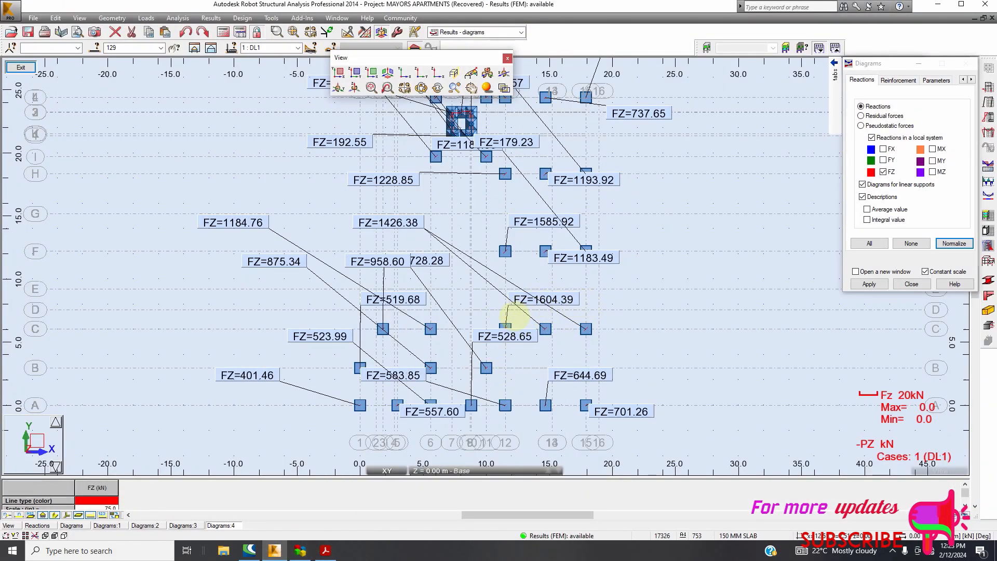
- Recheck the column's input loads in the Acrobat report, then examine the FZ reactions across the whole Base plan in Robot
{"action": "left_click", "coordinate": [329, 551]}
{"action": "scroll", "coordinate": [443, 340], "scroll_direction": "down", "scroll_amount": 3}
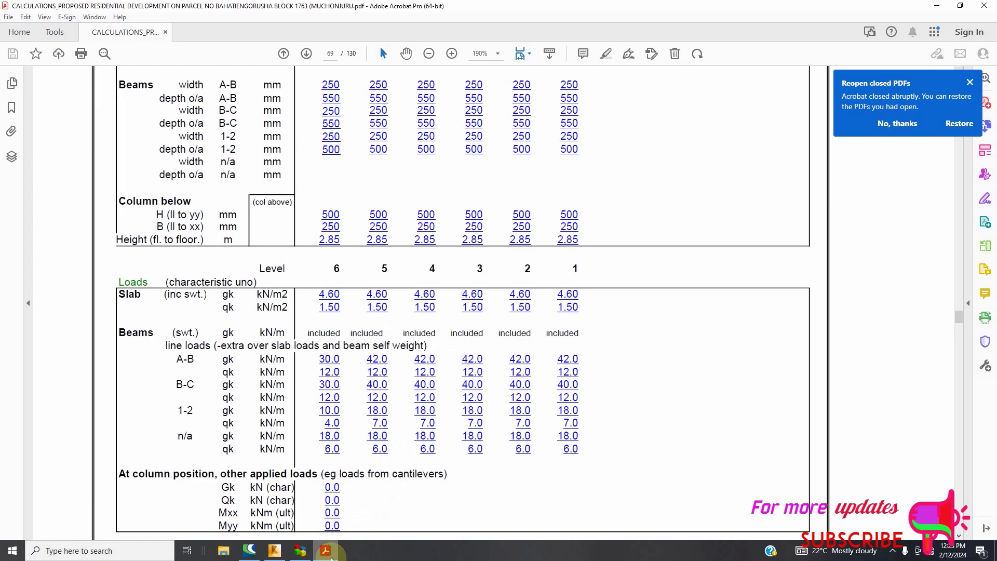
{"action": "left_click", "coordinate": [325, 550]}
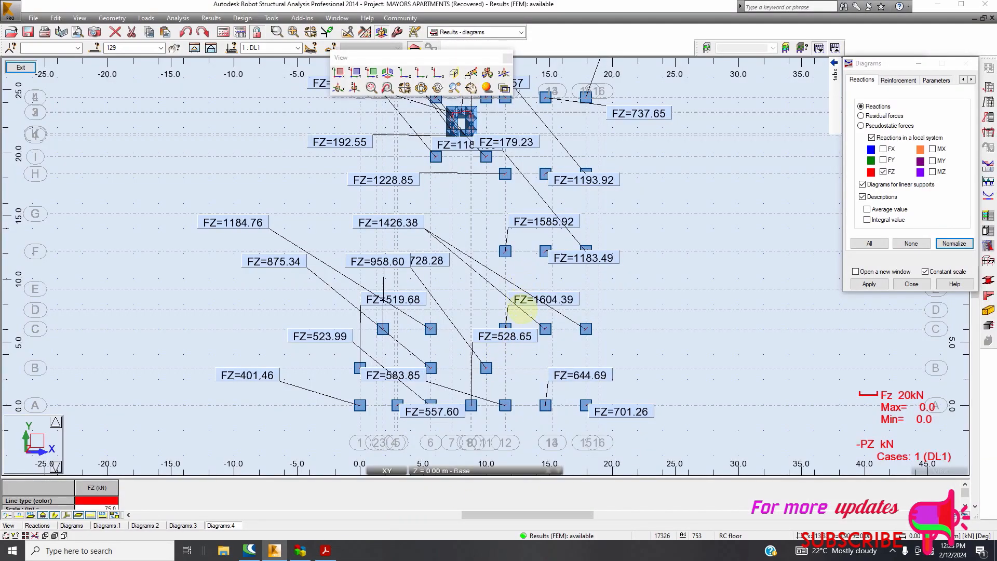
{"action": "scroll", "coordinate": [526, 311], "scroll_direction": "up", "scroll_amount": 1}
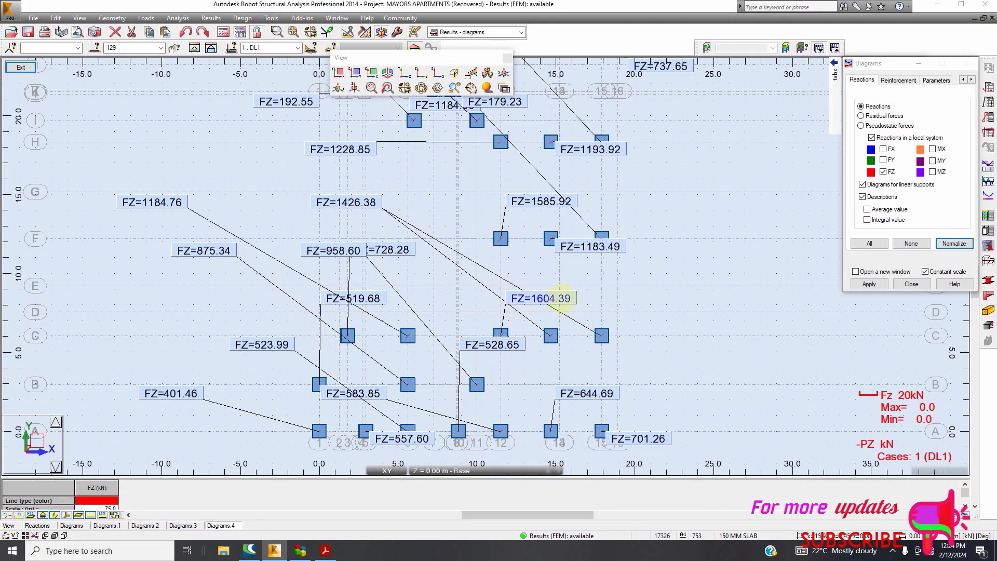
{"action": "scroll", "coordinate": [554, 296], "scroll_direction": "down", "scroll_amount": 2}
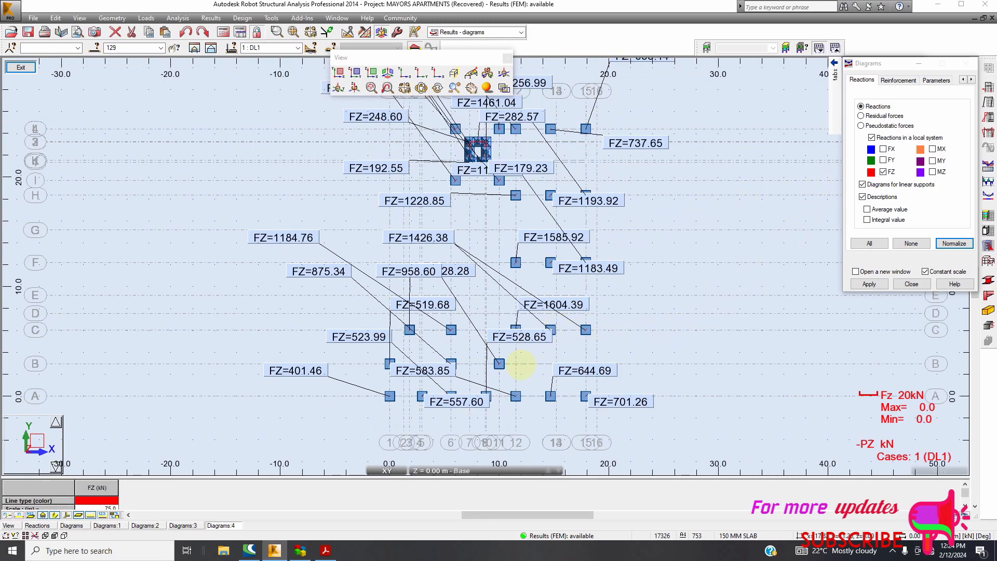
{"action": "scroll", "coordinate": [525, 357], "scroll_direction": "down", "scroll_amount": 2}
{"action": "scroll", "coordinate": [525, 221], "scroll_direction": "up", "scroll_amount": 3}
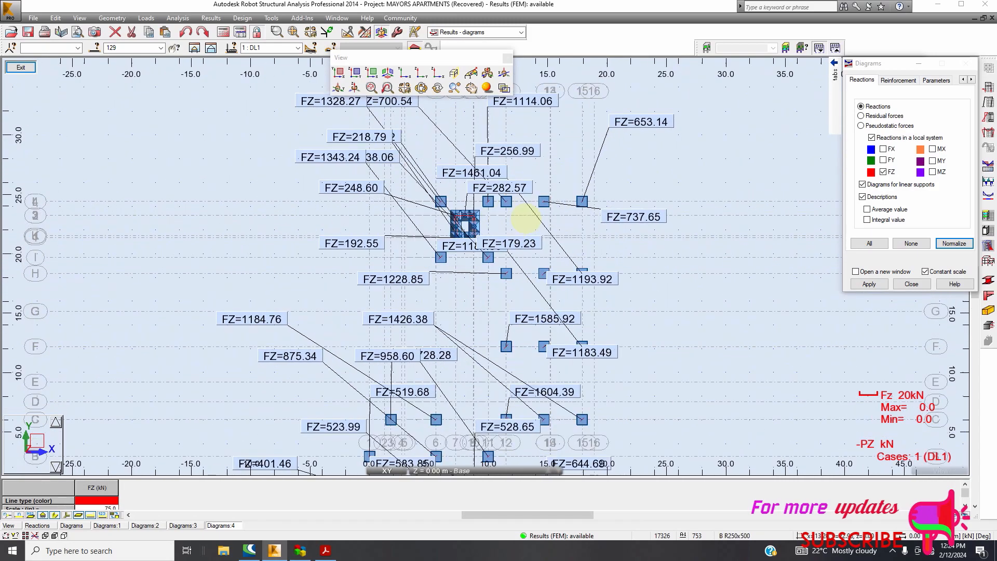
{"action": "scroll", "coordinate": [525, 221], "scroll_direction": "down", "scroll_amount": 1}
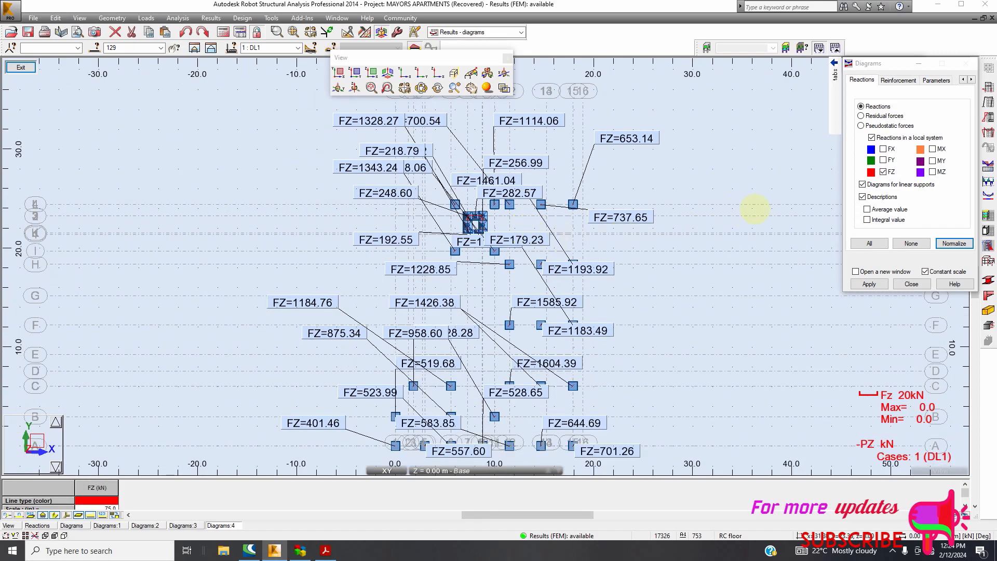
- Set the diagram parameters to labels, differentiated positive and negative values, and filled diagrams, keeping constant scale, and apply them
{"action": "left_click", "coordinate": [936, 80]}
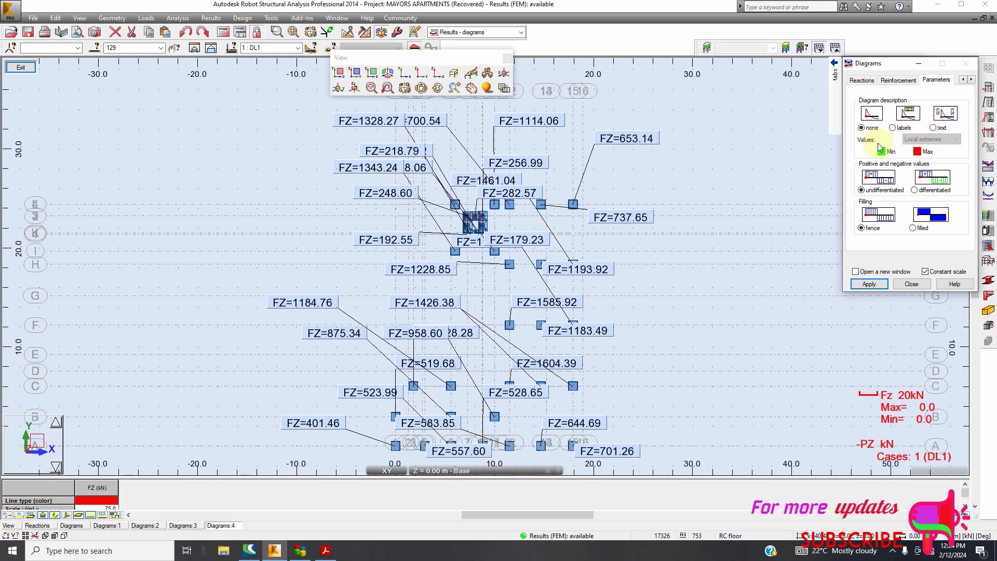
{"action": "left_click", "coordinate": [893, 128]}
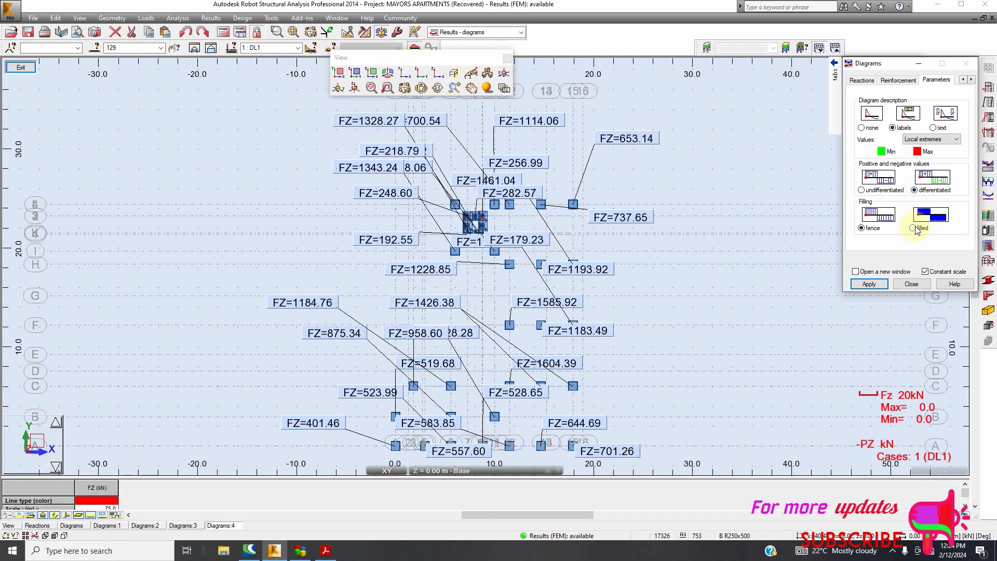
{"action": "left_click", "coordinate": [925, 272]}
{"action": "left_click", "coordinate": [925, 272]}
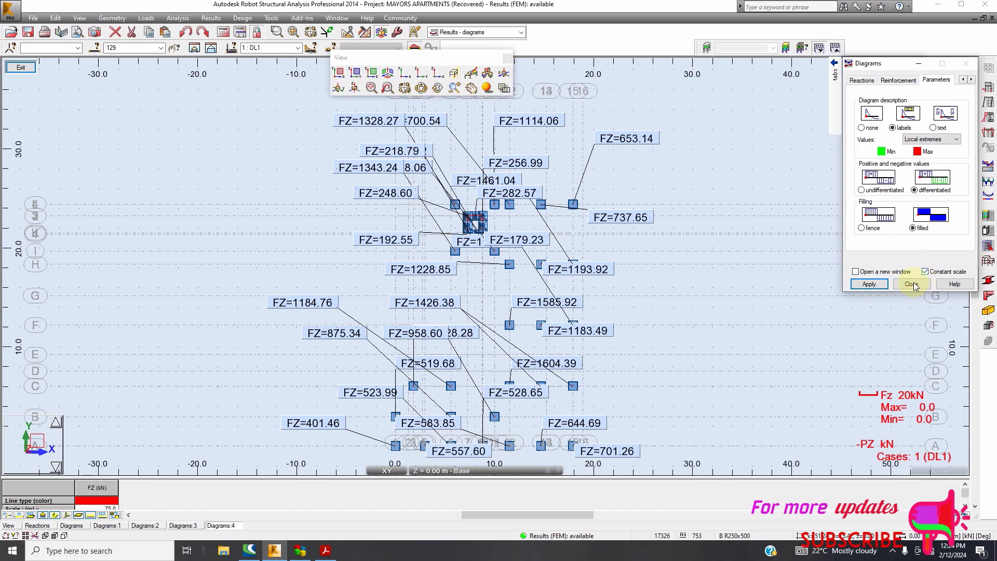
{"action": "left_click", "coordinate": [869, 284]}
- Switch the XY plan view from the Base to Level +2.85 and view its labelled FZ values
{"action": "scroll", "coordinate": [534, 256], "scroll_direction": "down", "scroll_amount": 2}
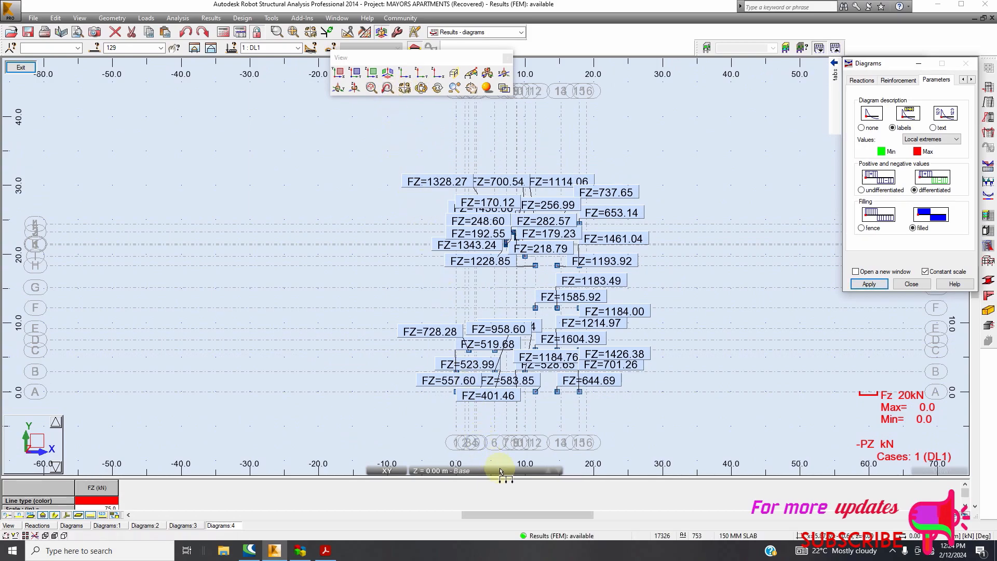
{"action": "left_click", "coordinate": [484, 471]}
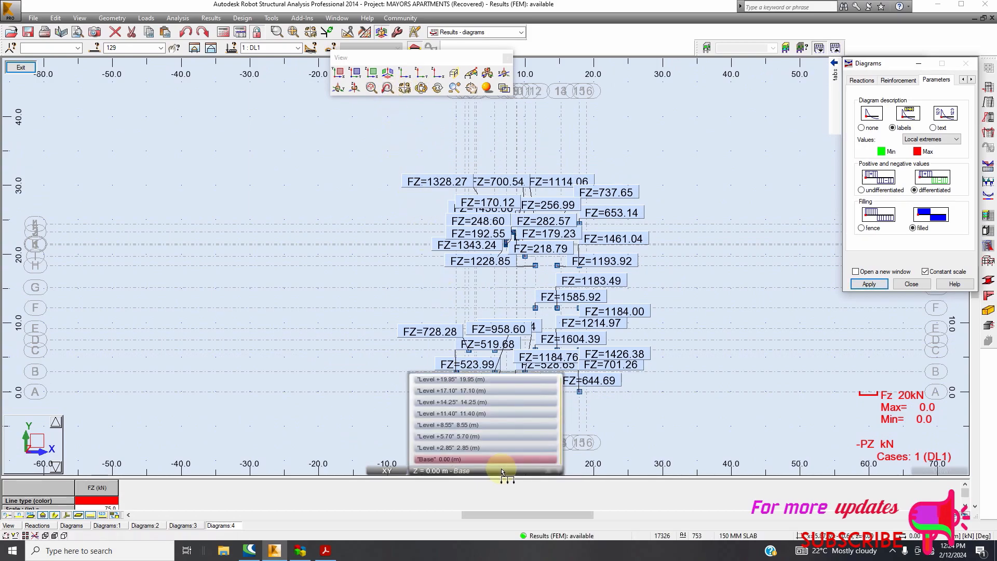
{"action": "left_click", "coordinate": [464, 447]}
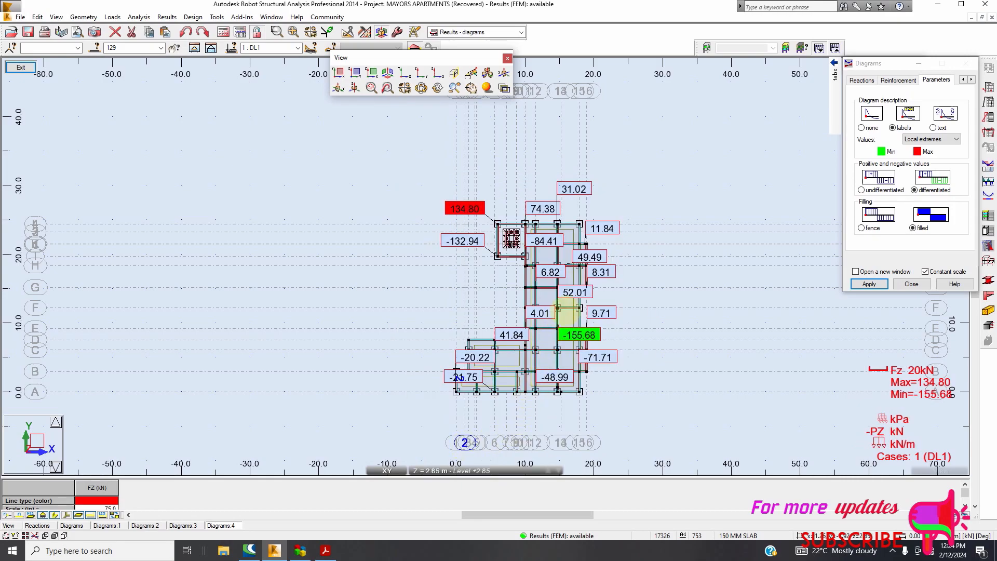
{"action": "scroll", "coordinate": [568, 311], "scroll_direction": "up", "scroll_amount": 2}
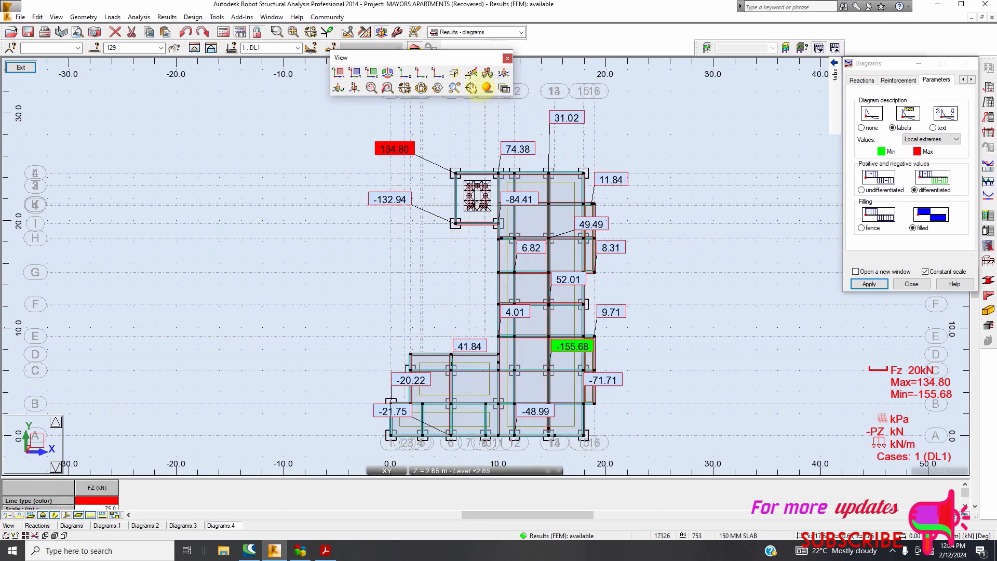
- Show the full 3D model projected onto the XY plane and examine the FZ labels around grids D to G
{"action": "left_click", "coordinate": [407, 78]}
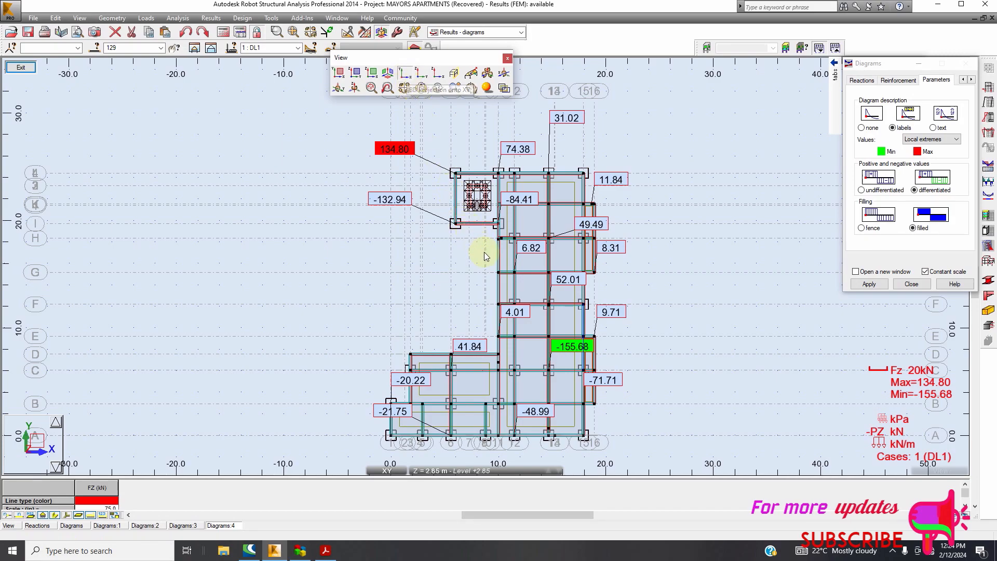
{"action": "scroll", "coordinate": [514, 318], "scroll_direction": "up", "scroll_amount": 2}
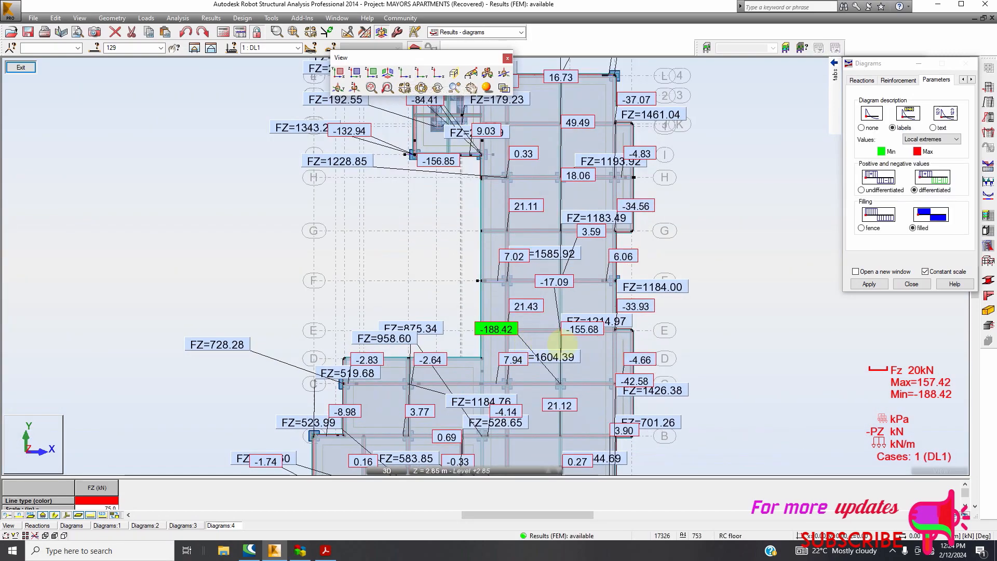
{"action": "scroll", "coordinate": [597, 314], "scroll_direction": "up", "scroll_amount": 2}
{"action": "scroll", "coordinate": [597, 325], "scroll_direction": "down", "scroll_amount": 3}
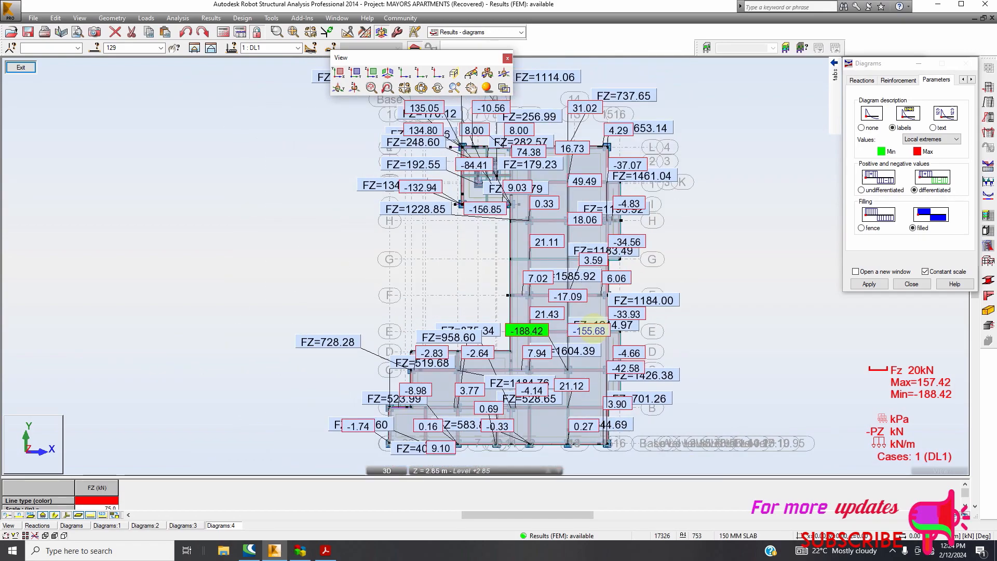
{"action": "scroll", "coordinate": [537, 332], "scroll_direction": "up", "scroll_amount": 3}
{"action": "scroll", "coordinate": [536, 335], "scroll_direction": "up", "scroll_amount": 3}
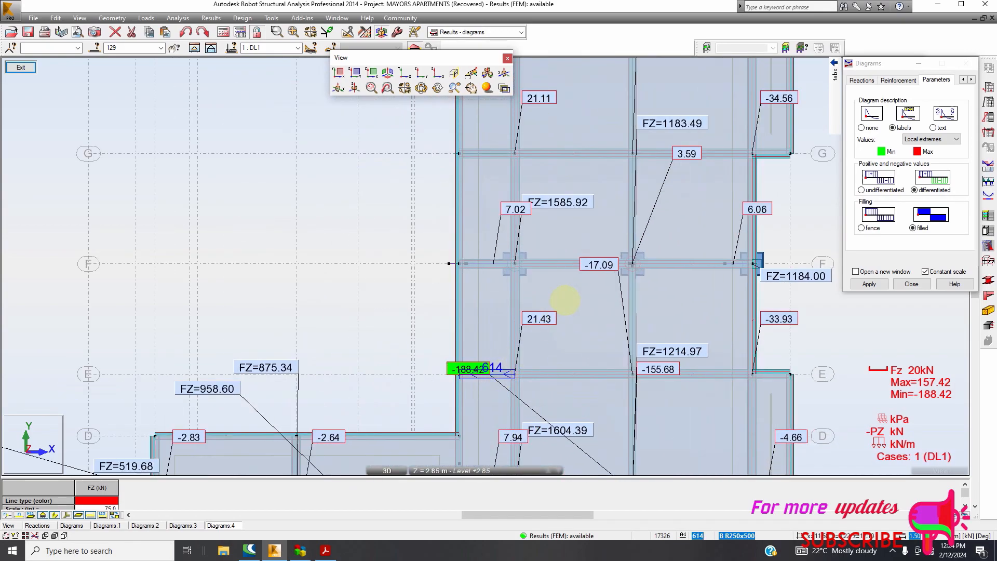
{"action": "scroll", "coordinate": [533, 330], "scroll_direction": "down", "scroll_amount": 3}
{"action": "scroll", "coordinate": [534, 334], "scroll_direction": "down", "scroll_amount": 4}
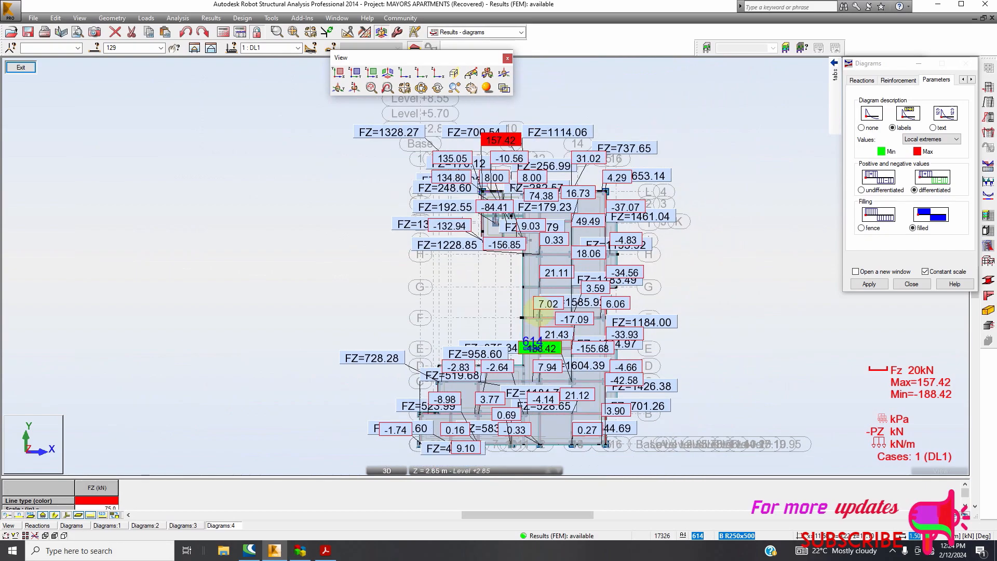
- Examine the FZ reaction and beam force labels across the projected plan, from the core area down to grid D
{"action": "scroll", "coordinate": [512, 176], "scroll_direction": "up", "scroll_amount": 2}
{"action": "scroll", "coordinate": [510, 176], "scroll_direction": "up", "scroll_amount": 1}
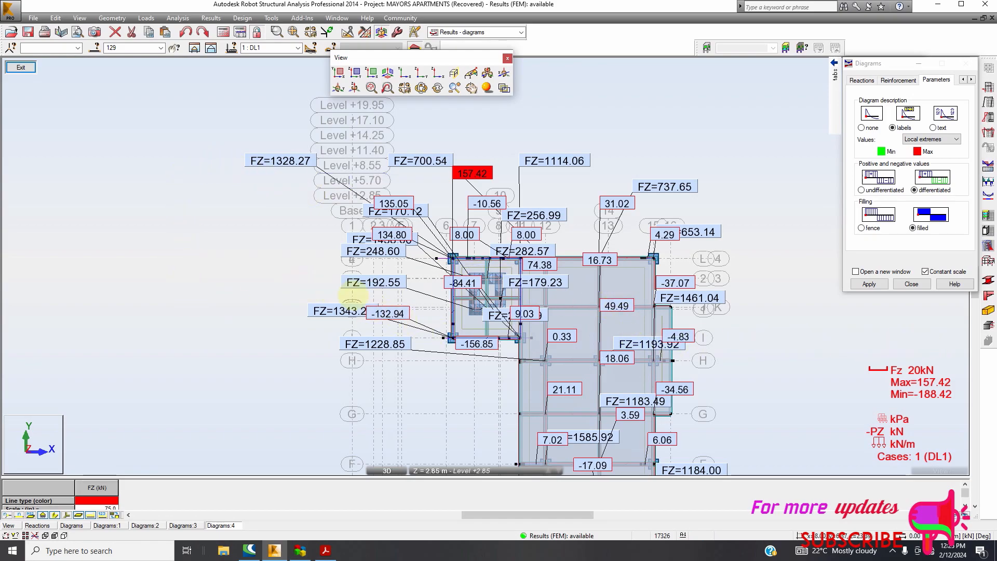
{"action": "scroll", "coordinate": [412, 205], "scroll_direction": "down", "scroll_amount": 2}
{"action": "scroll", "coordinate": [452, 185], "scroll_direction": "up", "scroll_amount": 2}
{"action": "scroll", "coordinate": [452, 184], "scroll_direction": "up", "scroll_amount": 2}
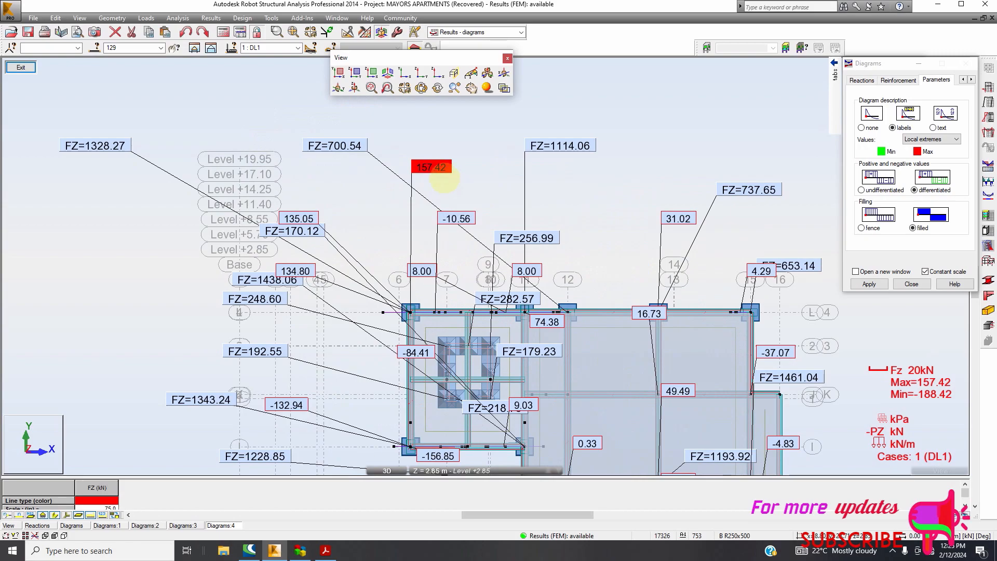
{"action": "scroll", "coordinate": [479, 165], "scroll_direction": "down", "scroll_amount": 3}
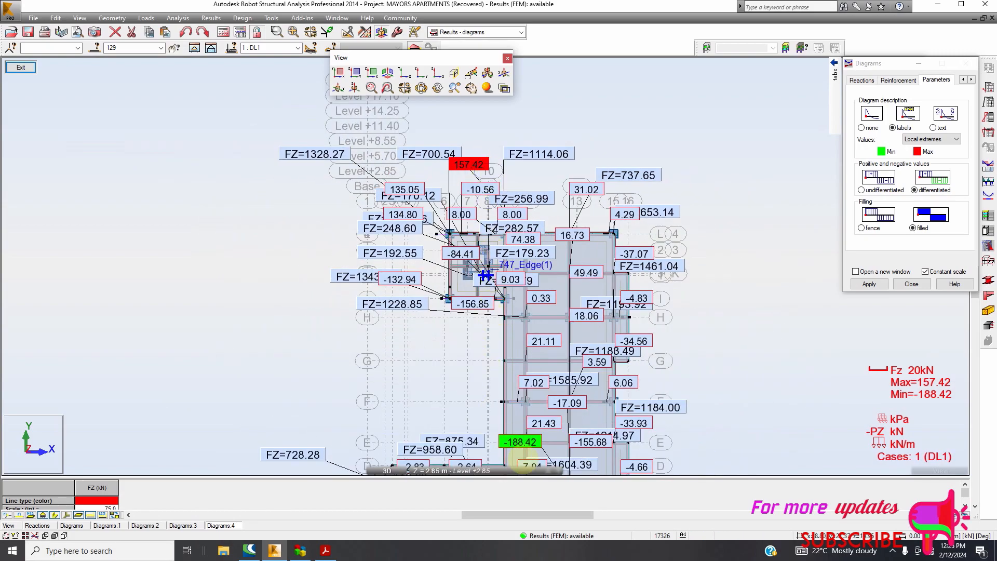
{"action": "scroll", "coordinate": [521, 451], "scroll_direction": "up", "scroll_amount": 4}
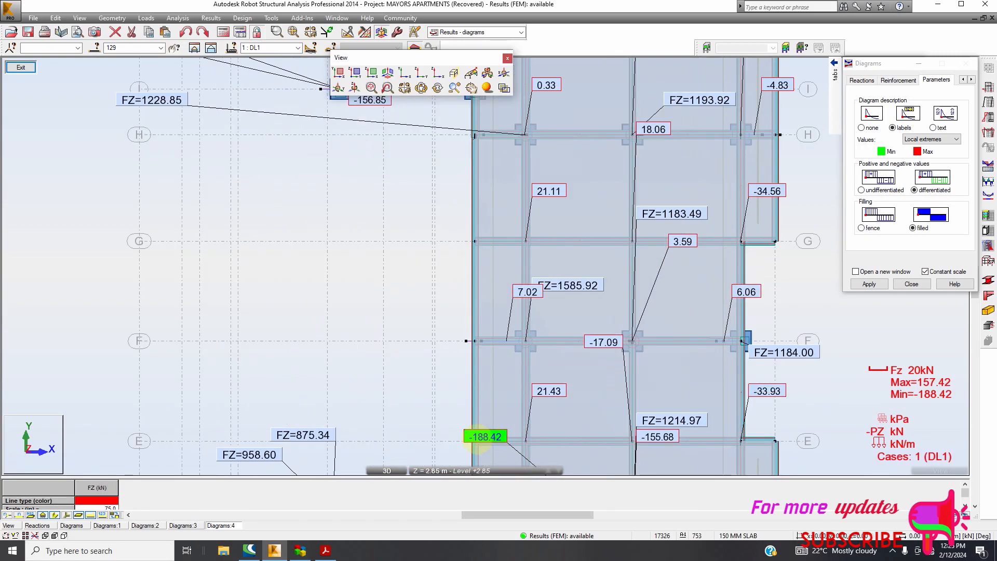
{"action": "scroll", "coordinate": [485, 440], "scroll_direction": "down", "scroll_amount": 3}
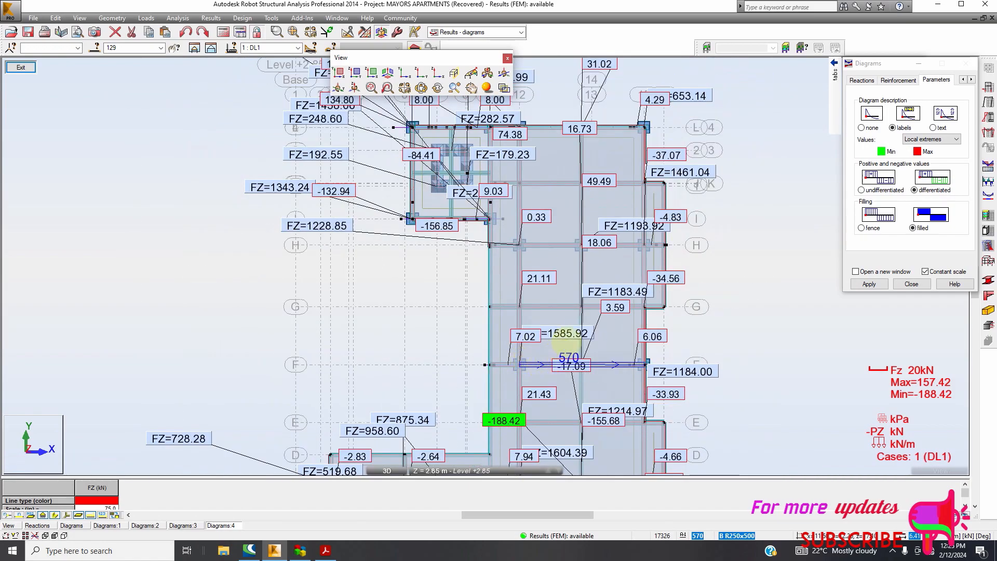
{"action": "scroll", "coordinate": [538, 358], "scroll_direction": "down", "scroll_amount": 2}
{"action": "scroll", "coordinate": [557, 242], "scroll_direction": "down", "scroll_amount": 1}
{"action": "scroll", "coordinate": [557, 243], "scroll_direction": "up", "scroll_amount": 1}
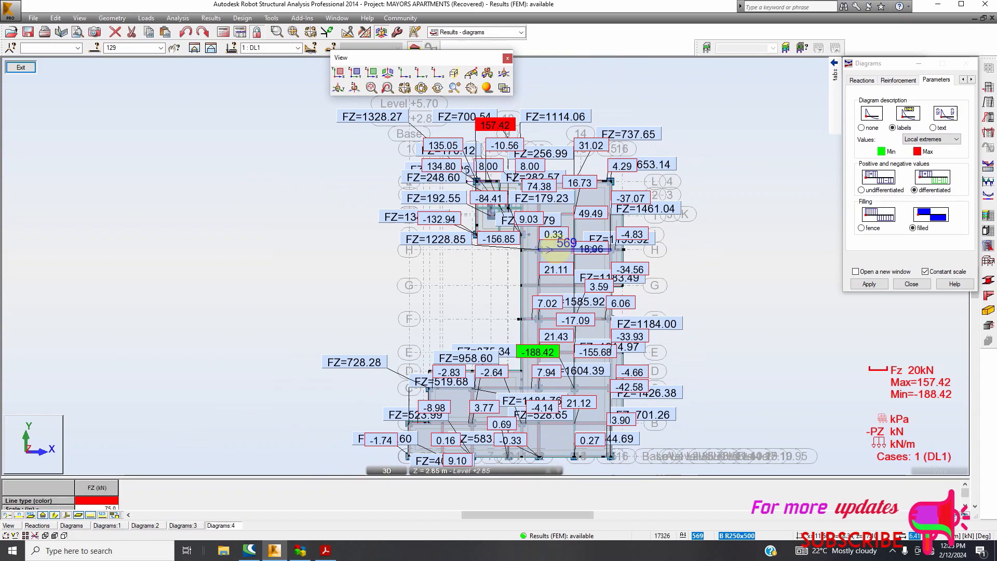
{"action": "scroll", "coordinate": [483, 126], "scroll_direction": "up", "scroll_amount": 2}
{"action": "scroll", "coordinate": [485, 125], "scroll_direction": "down", "scroll_amount": 3}
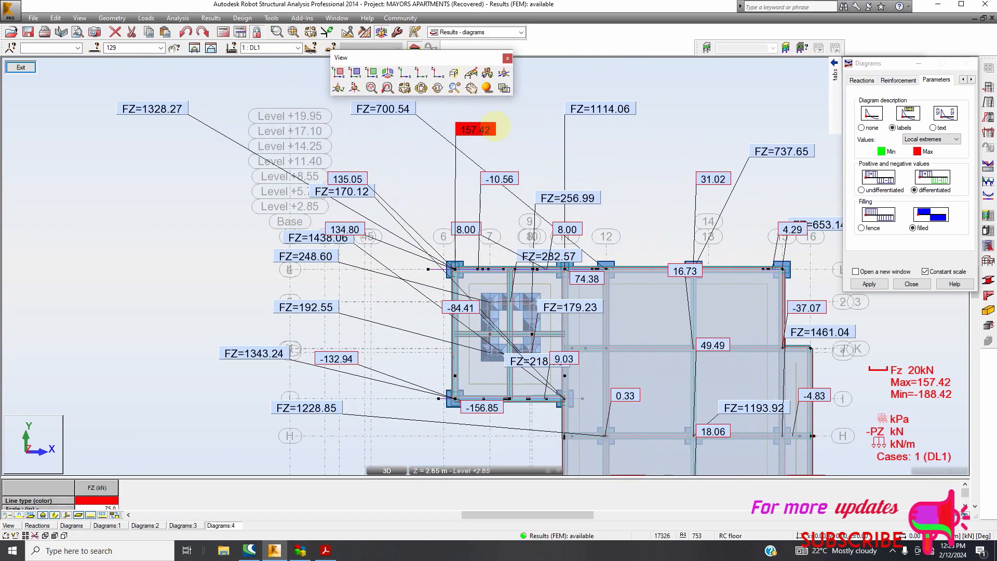
{"action": "scroll", "coordinate": [494, 133], "scroll_direction": "up", "scroll_amount": 3}
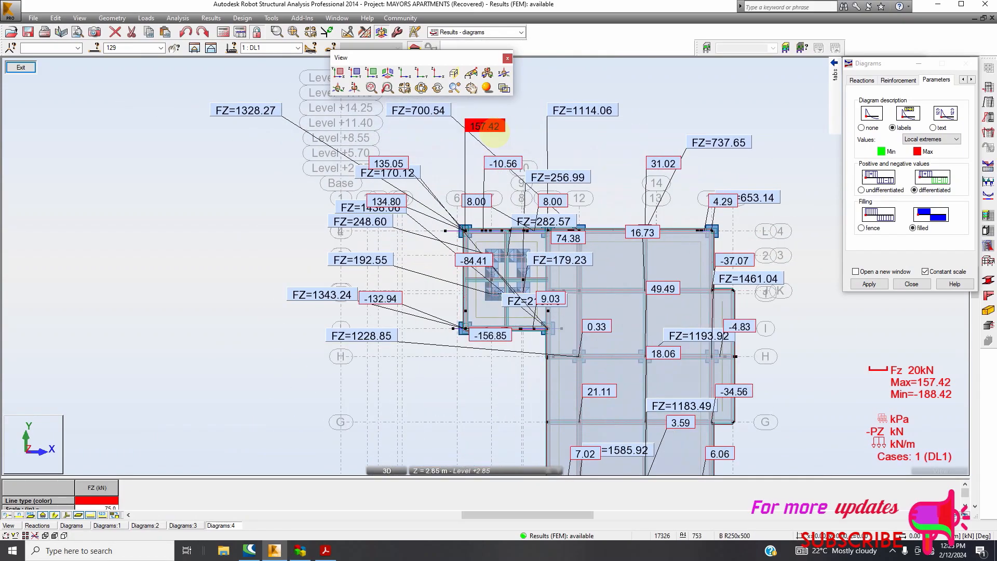
{"action": "scroll", "coordinate": [511, 138], "scroll_direction": "down", "scroll_amount": 2}
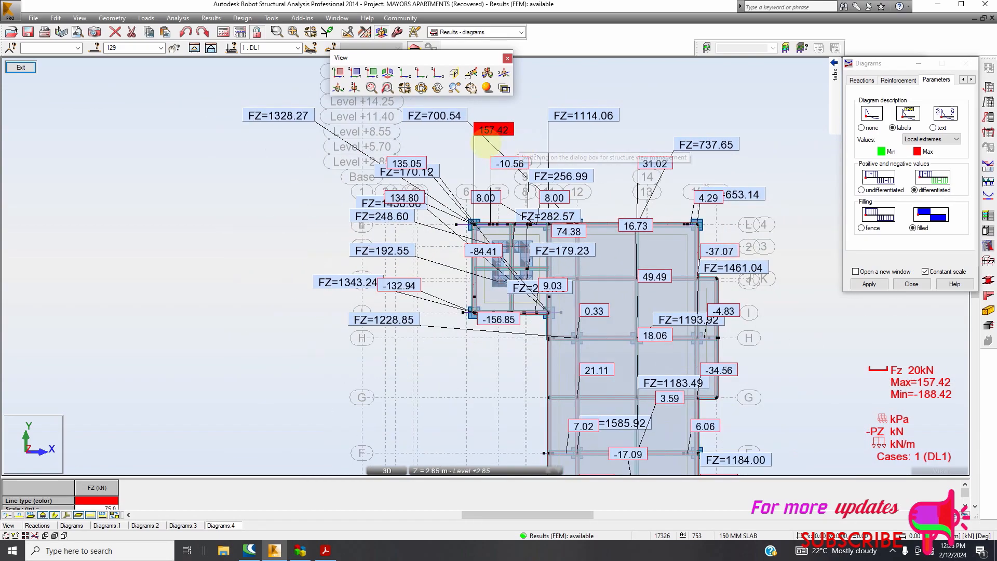
{"action": "scroll", "coordinate": [493, 127], "scroll_direction": "up", "scroll_amount": 1}
{"action": "scroll", "coordinate": [492, 127], "scroll_direction": "down", "scroll_amount": 3}
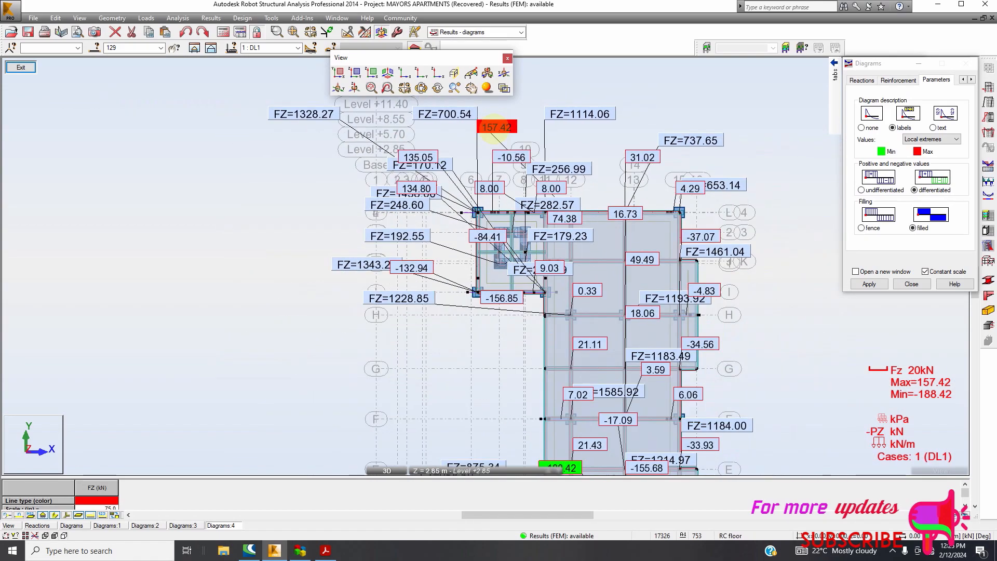
{"action": "scroll", "coordinate": [456, 134], "scroll_direction": "up", "scroll_amount": 2}
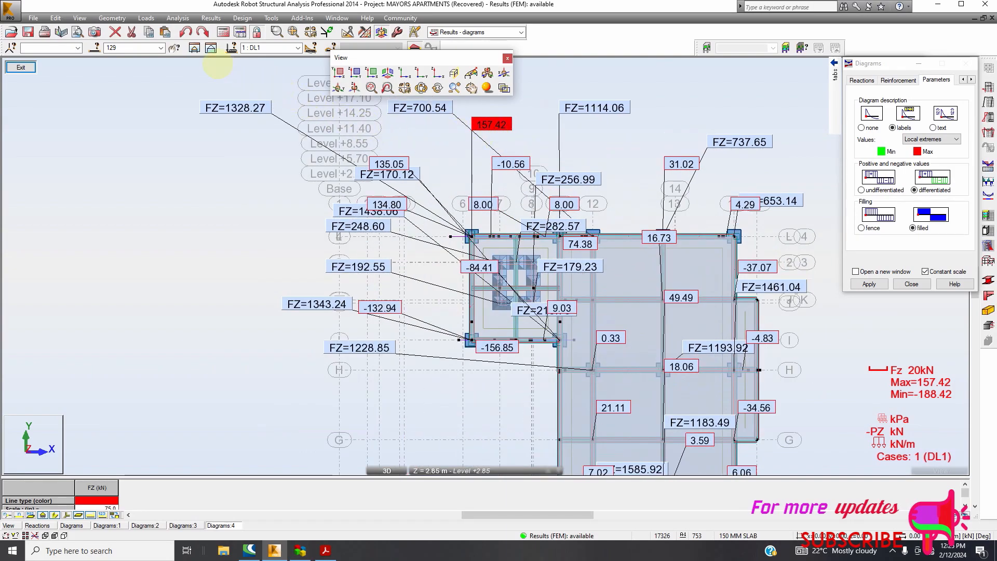
- Open the screen capture settings for the FZ reaction diagram and fit the whole structure in the view
{"action": "left_click", "coordinate": [94, 34]}
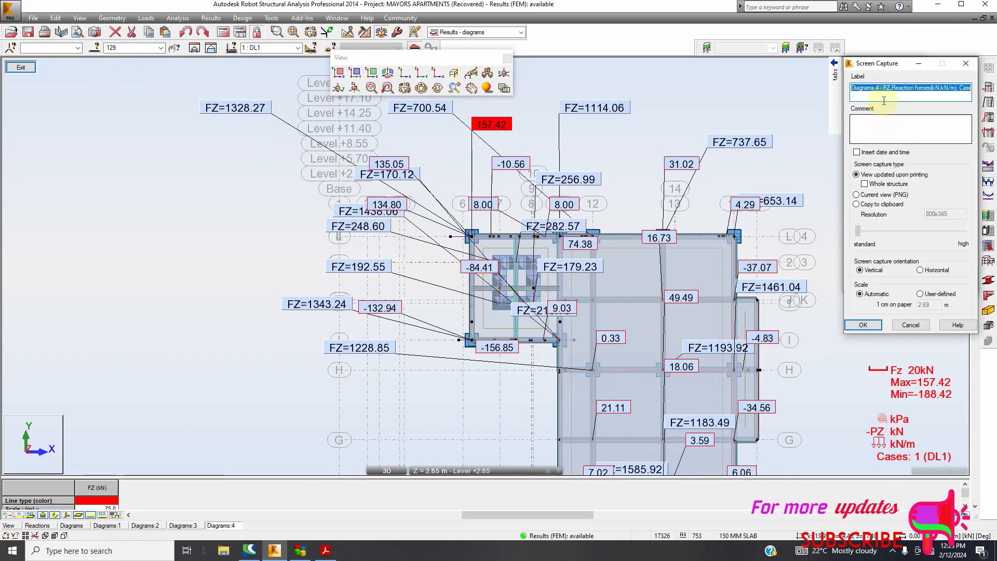
{"action": "scroll", "coordinate": [395, 234], "scroll_direction": "down", "scroll_amount": 3}
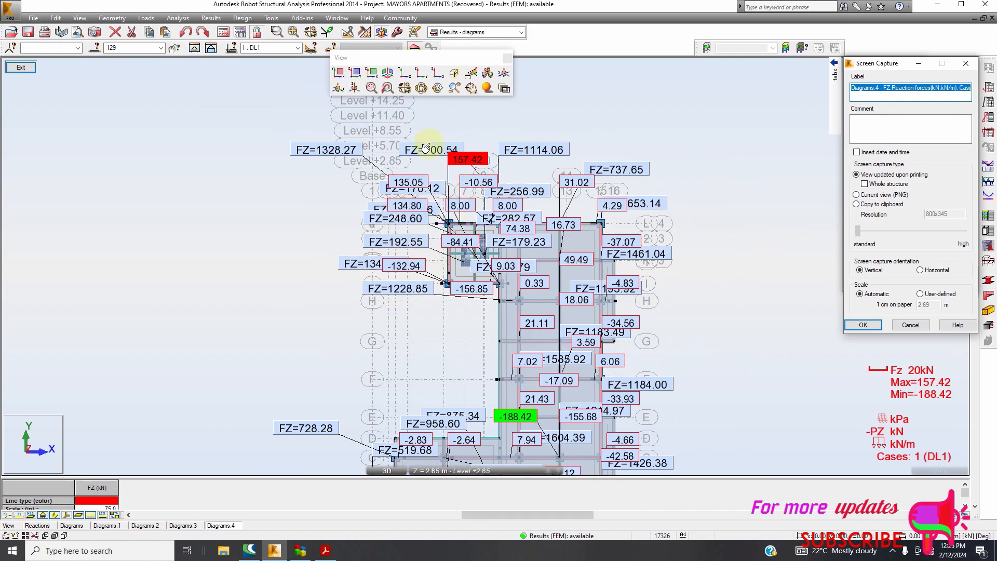
{"action": "right_click", "coordinate": [697, 131]}
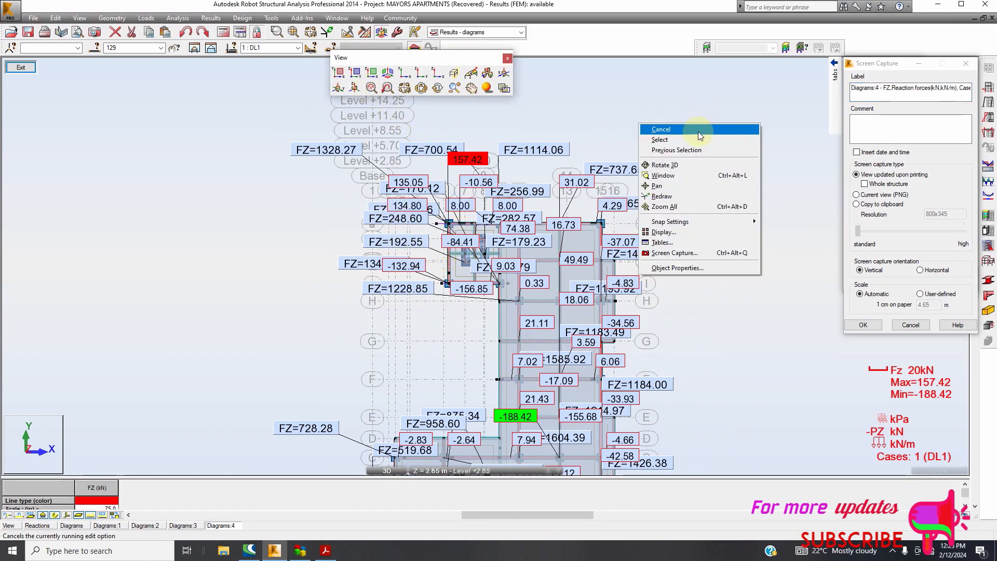
{"action": "left_click", "coordinate": [675, 211]}
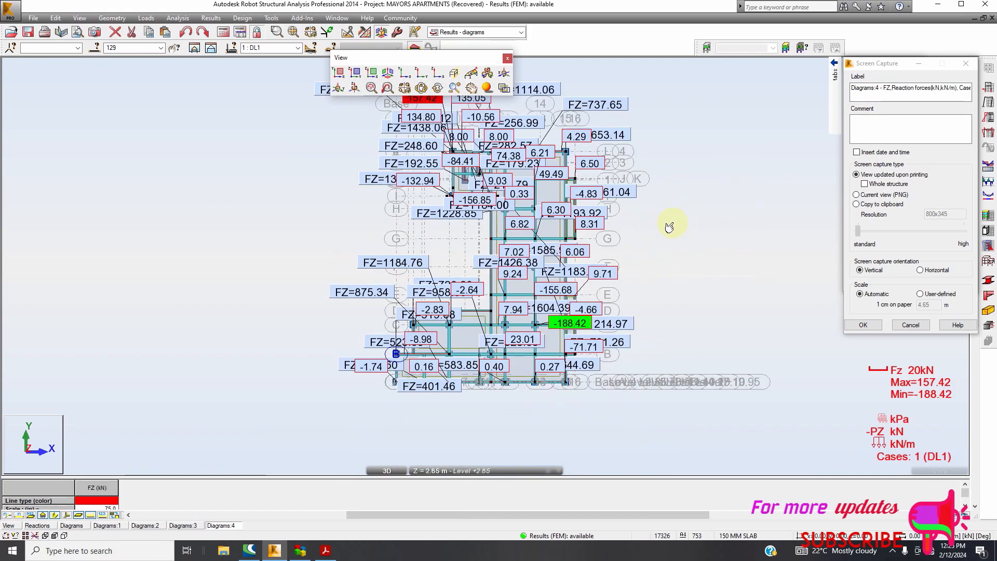
- Set the working level to Base at 0.00 m, project the view onto XY, and view its FZ support reactions
{"action": "left_click", "coordinate": [506, 471]}
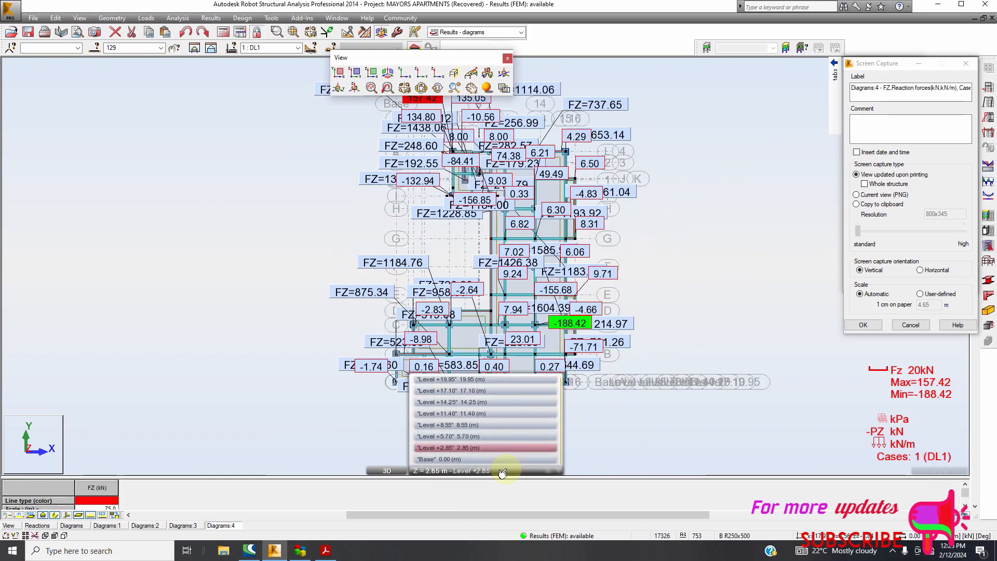
{"action": "left_click", "coordinate": [464, 459]}
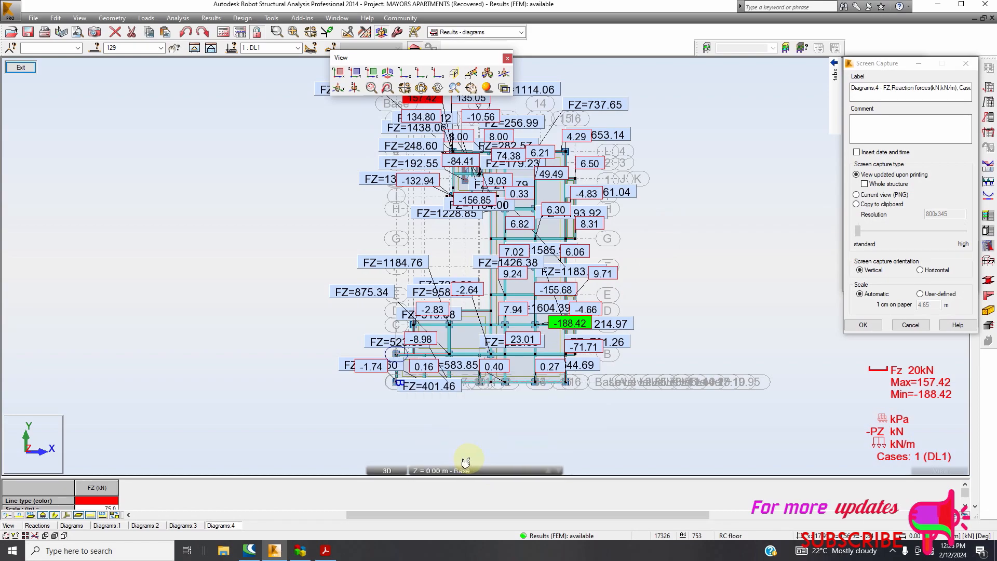
{"action": "left_click", "coordinate": [478, 470]}
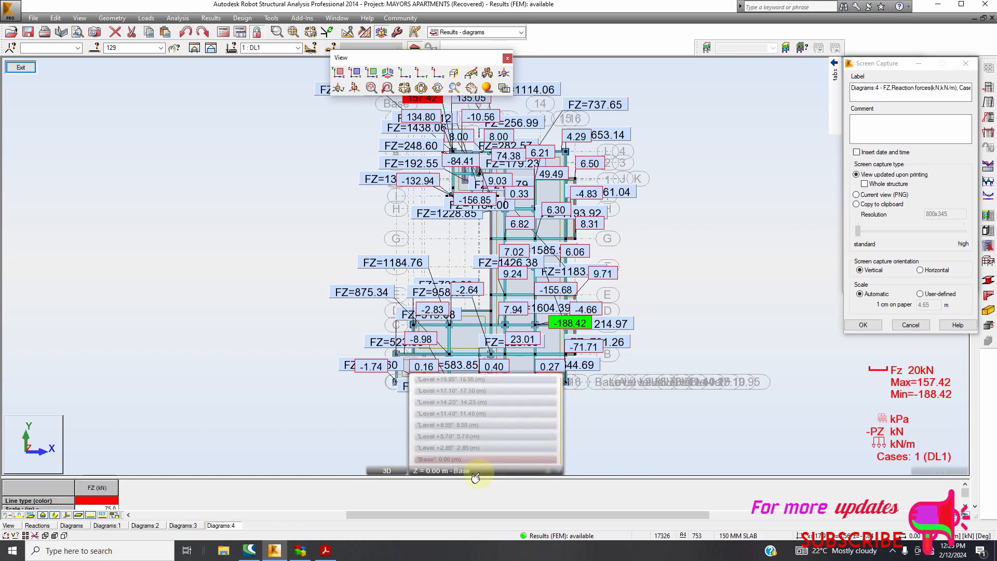
{"action": "left_click", "coordinate": [473, 458]}
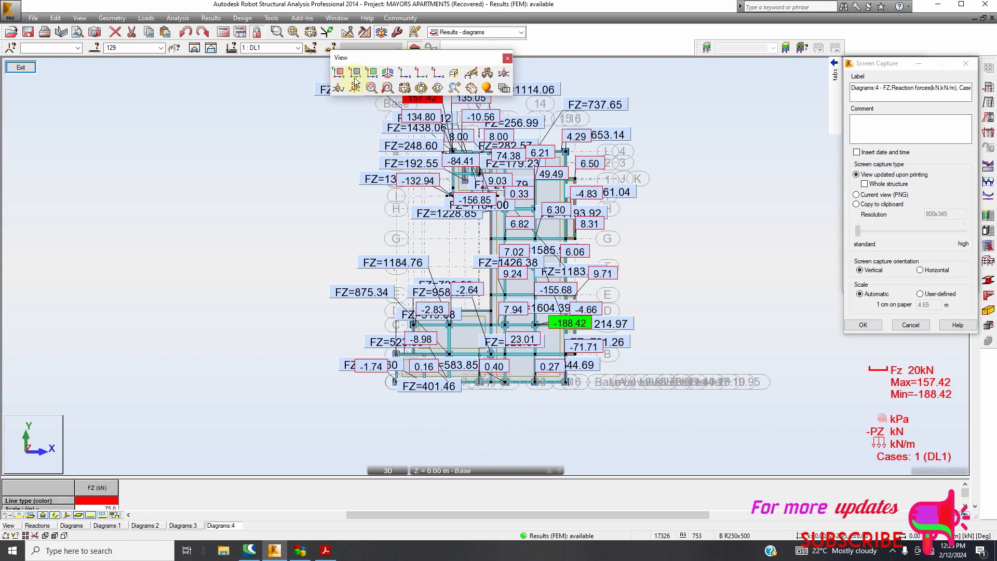
{"action": "left_click", "coordinate": [338, 73]}
{"action": "left_click", "coordinate": [339, 72]}
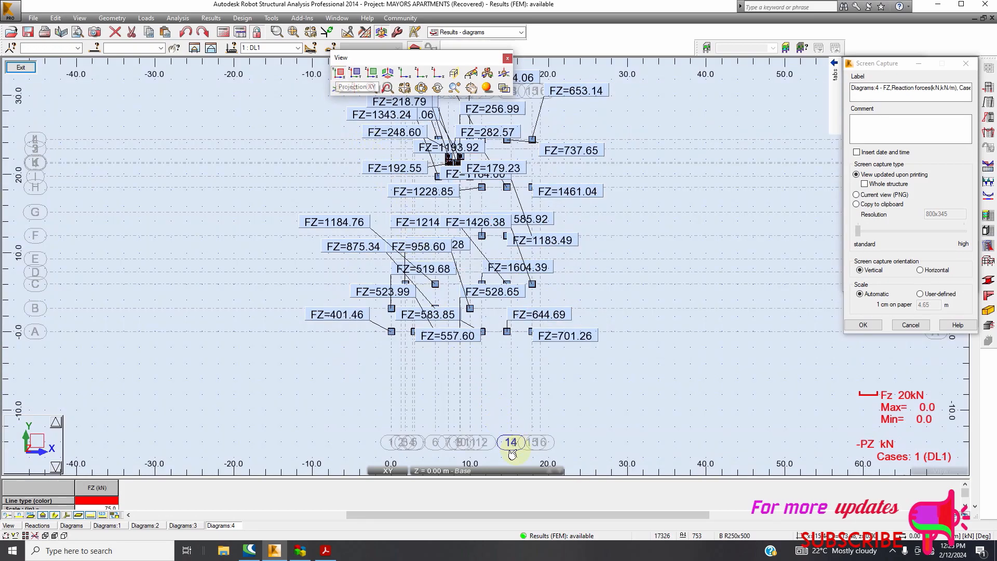
{"action": "scroll", "coordinate": [512, 234], "scroll_direction": "up", "scroll_amount": 3}
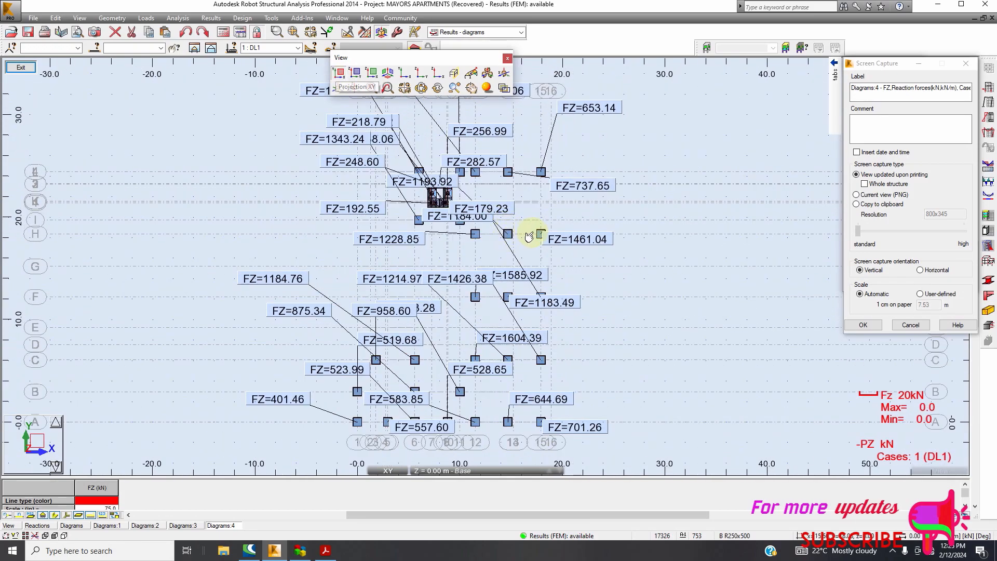
{"action": "scroll", "coordinate": [531, 238], "scroll_direction": "up", "scroll_amount": 1}
{"action": "scroll", "coordinate": [523, 229], "scroll_direction": "up", "scroll_amount": 1}
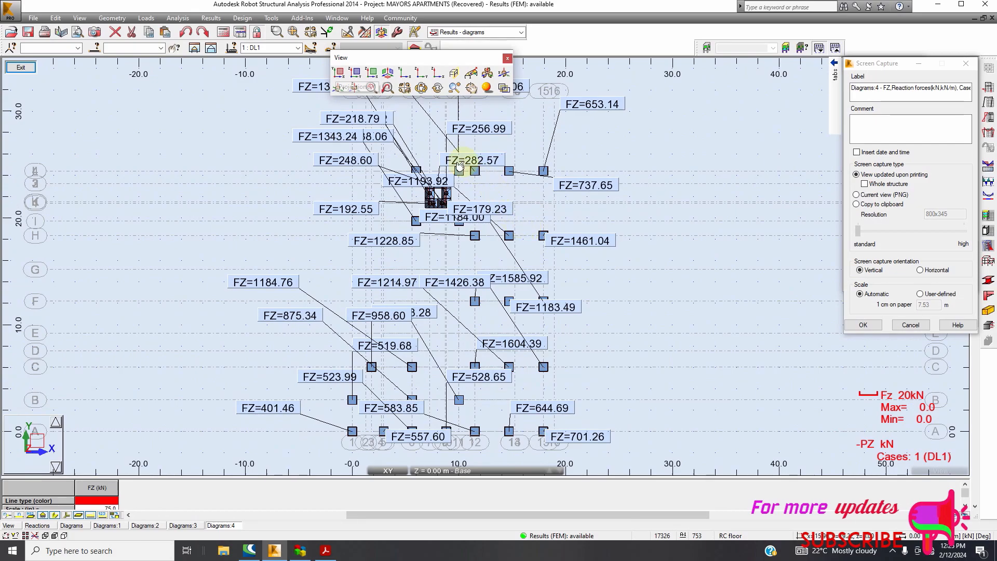
- Return to the 3D view, isolate the Level +2.85 story, and move the Screen Capture and Diagrams dialogs apart
{"action": "left_click", "coordinate": [386, 87]}
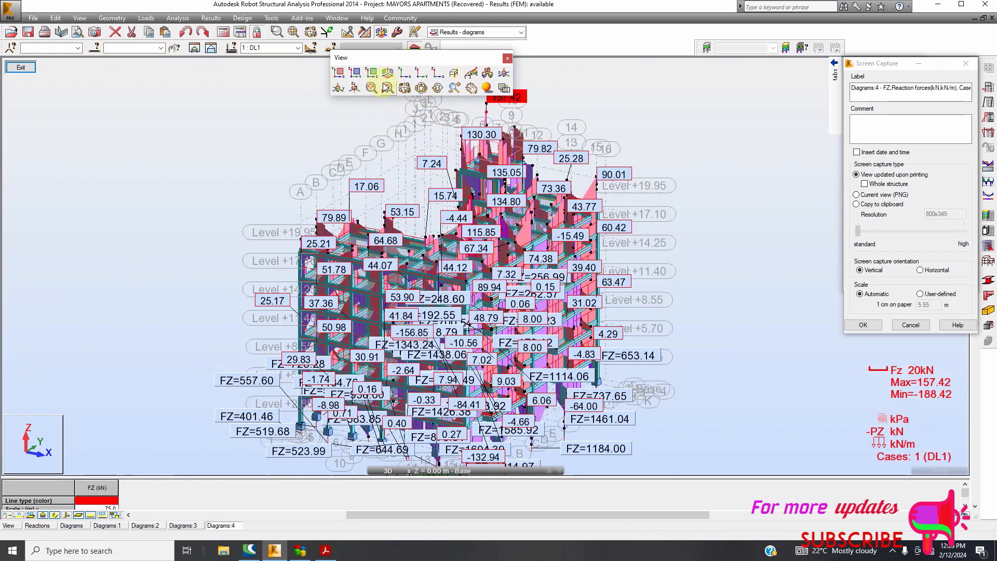
{"action": "left_click", "coordinate": [709, 48]}
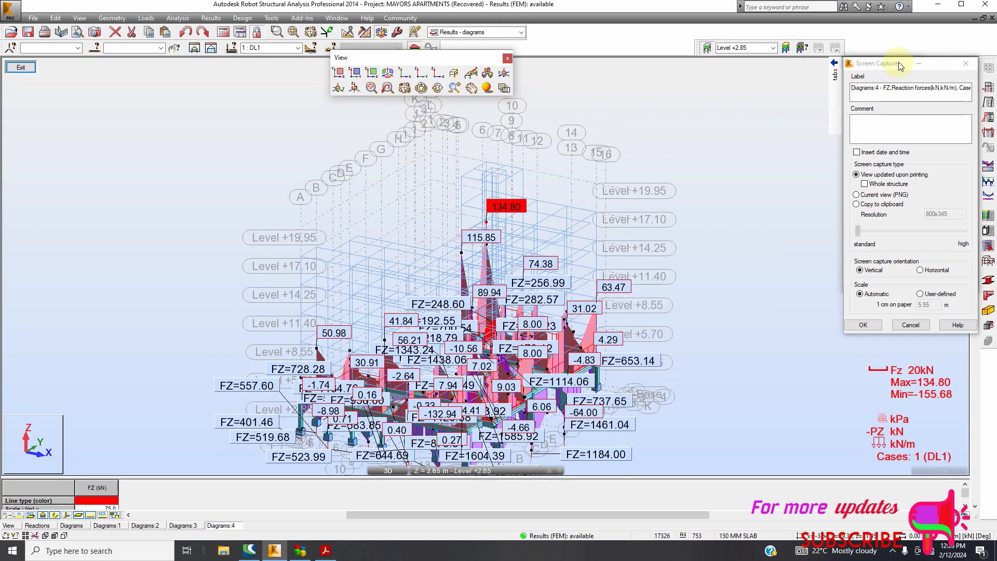
{"action": "left_click_drag", "start_coordinate": [895, 75], "coordinate": [723, 76]}
{"action": "left_click_drag", "start_coordinate": [904, 66], "coordinate": [813, 76]}
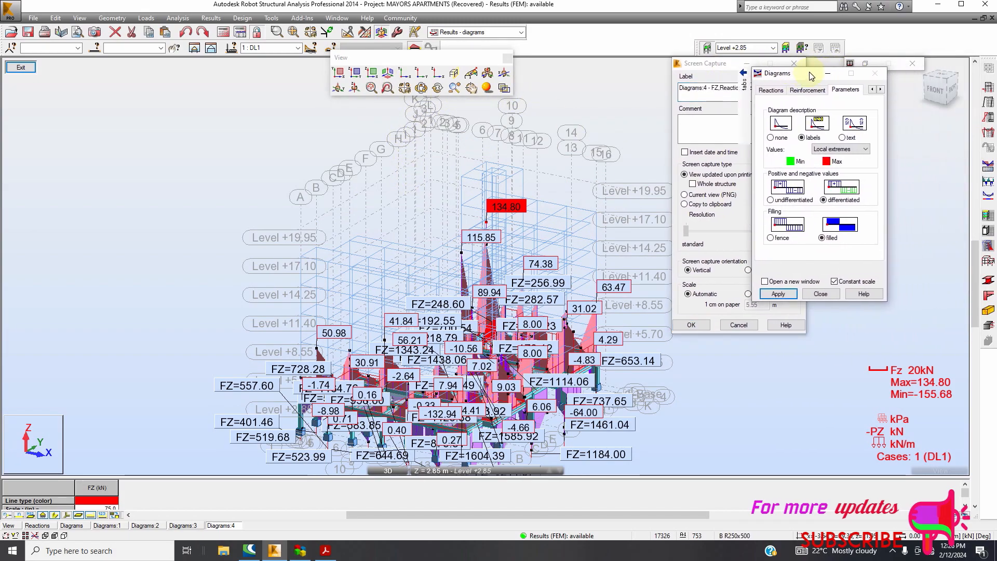
- Inspect the isolated story's FZ diagrams from several 3D angles and in the XY plan at Level +2.85
{"action": "left_click_drag", "start_coordinate": [942, 94], "coordinate": [987, 77]}
{"action": "scroll", "coordinate": [584, 378], "scroll_direction": "up", "scroll_amount": 1}
{"action": "scroll", "coordinate": [538, 405], "scroll_direction": "up", "scroll_amount": 1}
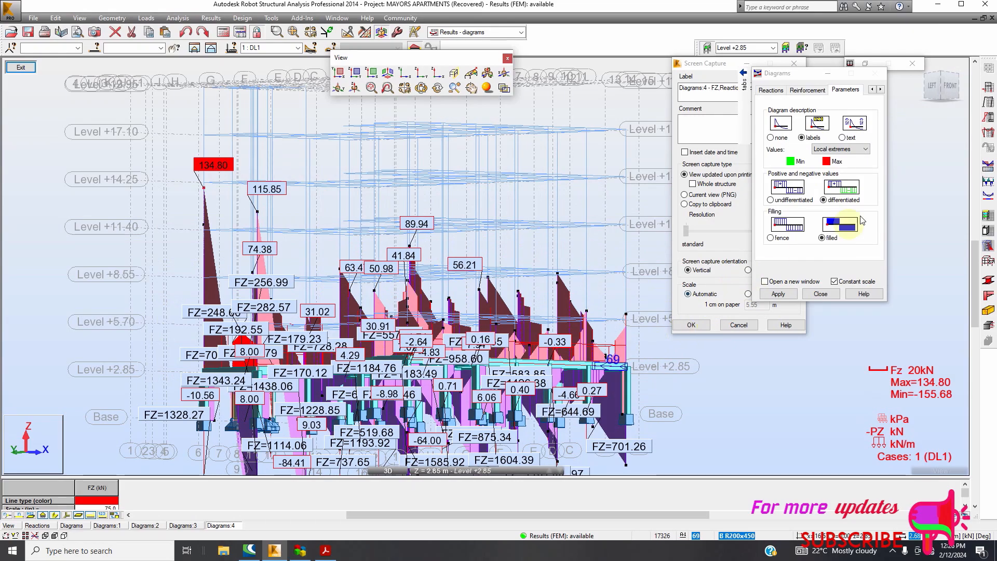
{"action": "left_click_drag", "start_coordinate": [954, 105], "coordinate": [974, 125]}
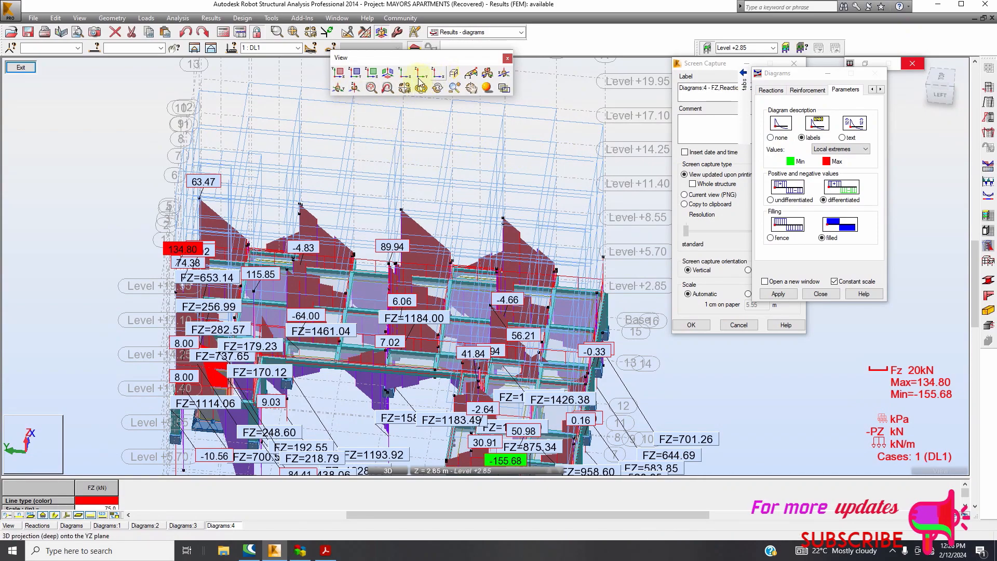
{"action": "scroll", "coordinate": [427, 210], "scroll_direction": "down", "scroll_amount": 1}
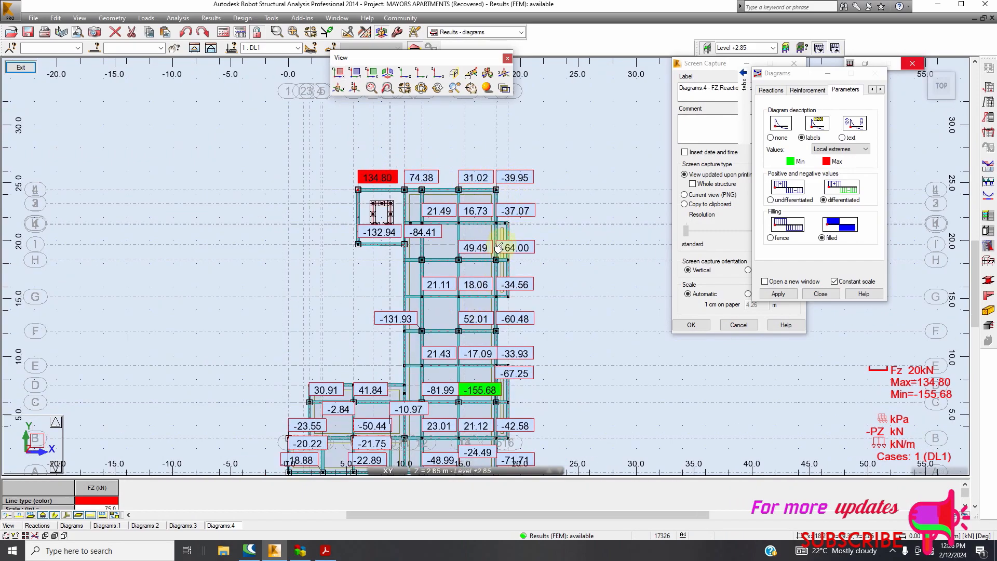
{"action": "scroll", "coordinate": [496, 233], "scroll_direction": "down", "scroll_amount": 1}
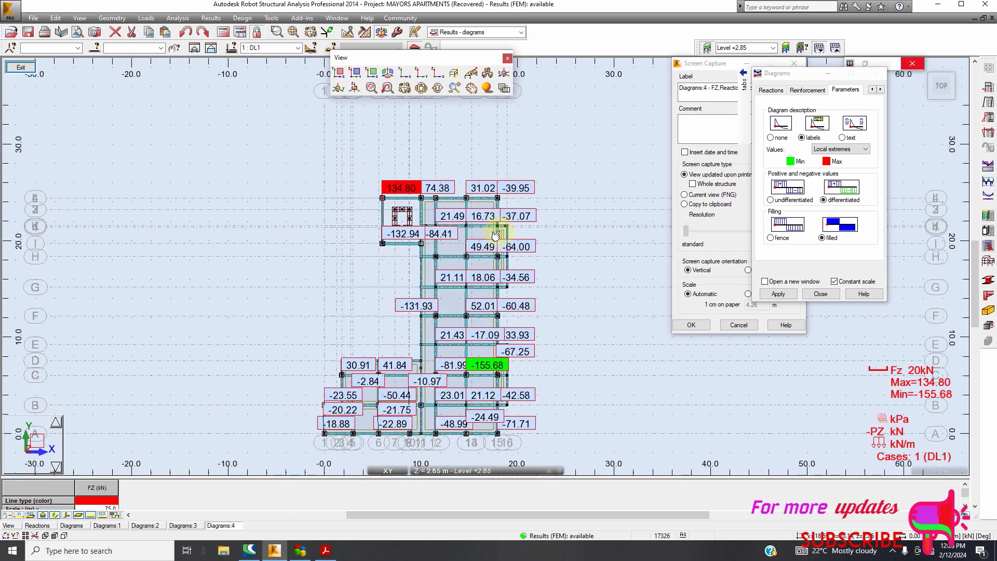
- Set the working level to Base at 0.00 m and display its FZ support reactions in the XY plan
{"action": "left_click", "coordinate": [462, 472]}
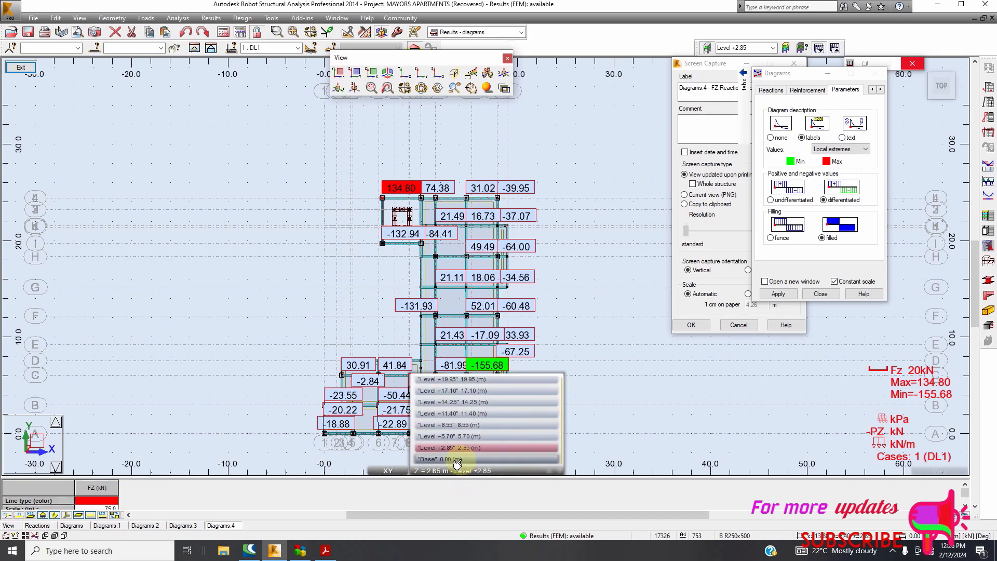
{"action": "left_click", "coordinate": [460, 459]}
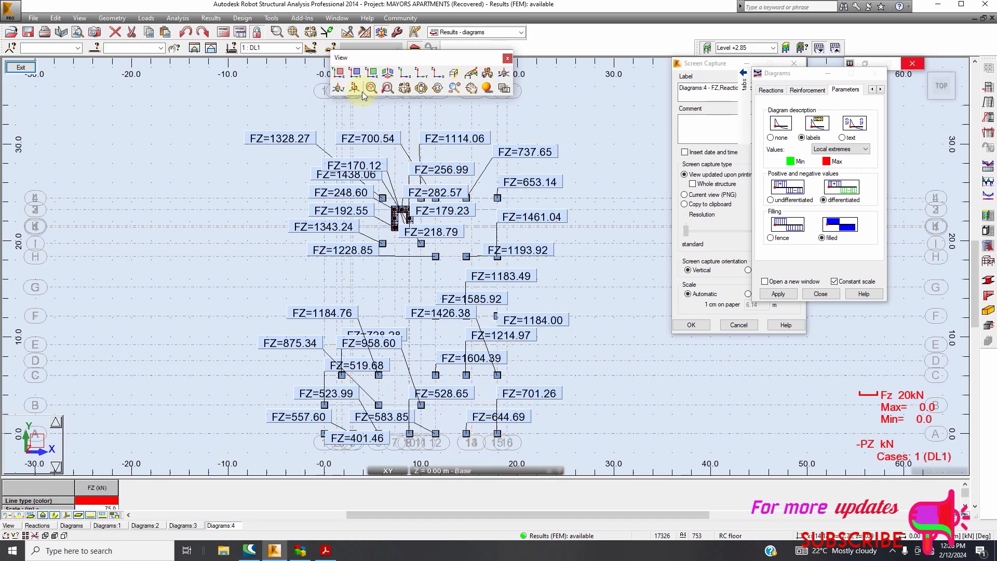
{"action": "left_click", "coordinate": [386, 73]}
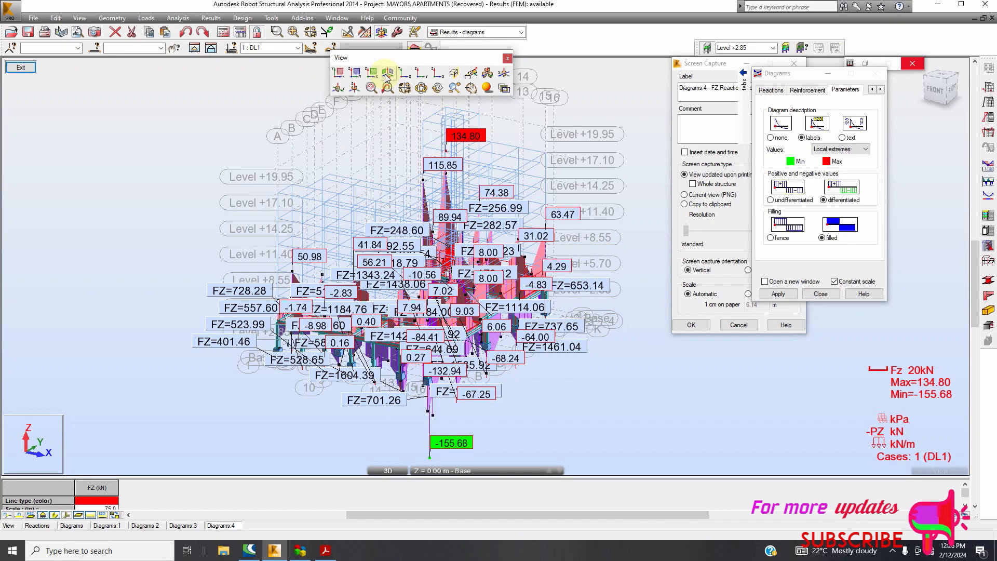
{"action": "left_click", "coordinate": [340, 74]}
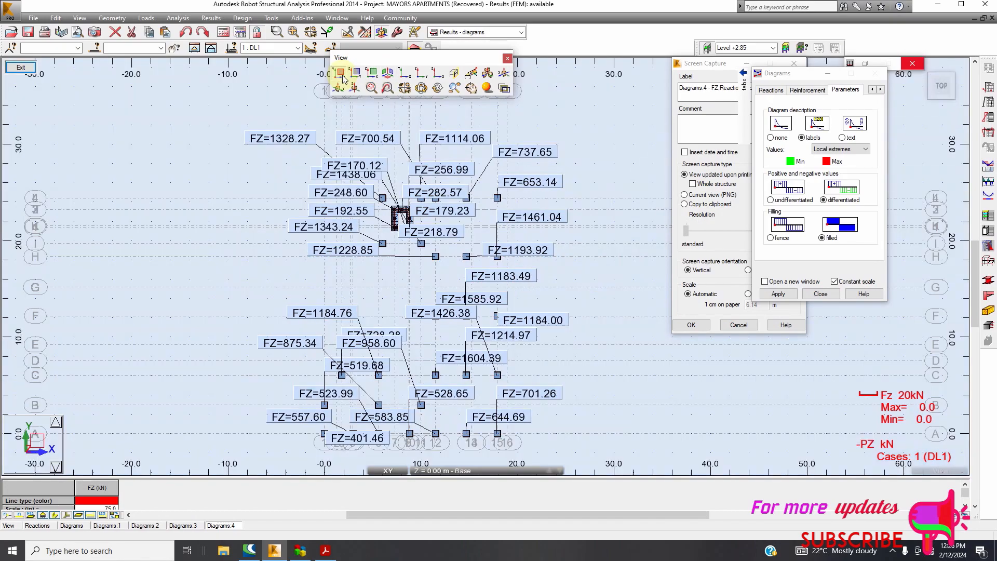
{"action": "scroll", "coordinate": [435, 219], "scroll_direction": "up", "scroll_amount": 2}
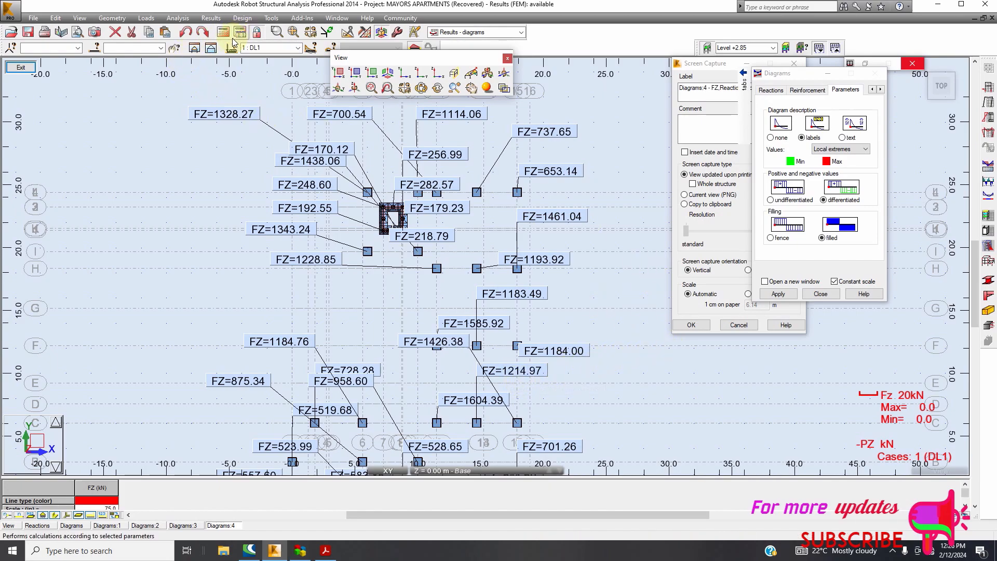
- Capture the Base FZ reaction plan with the comment "Ultimate Axial Load", horizontal orientation and automatic scale
{"action": "left_click", "coordinate": [96, 33]}
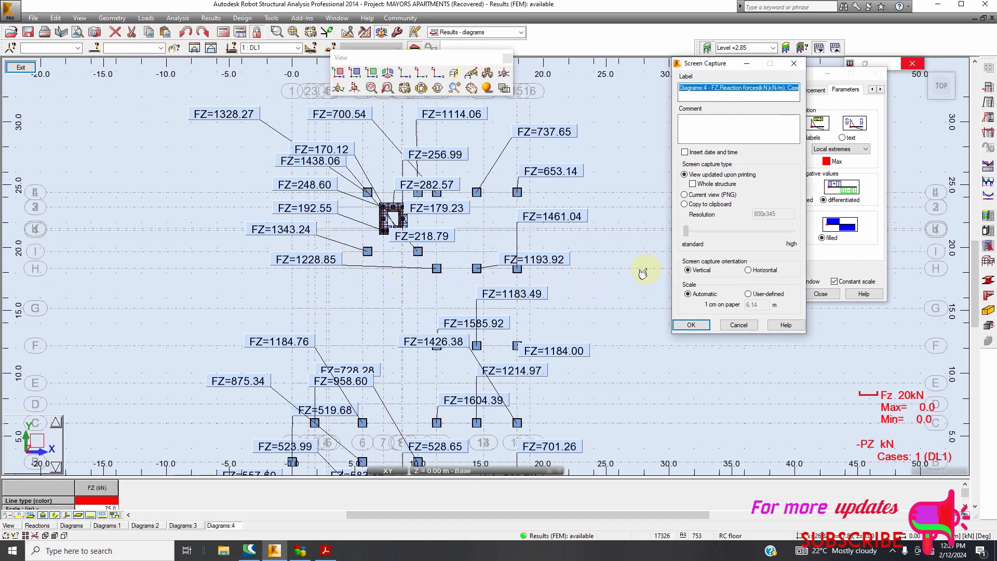
{"action": "left_click", "coordinate": [703, 128]}
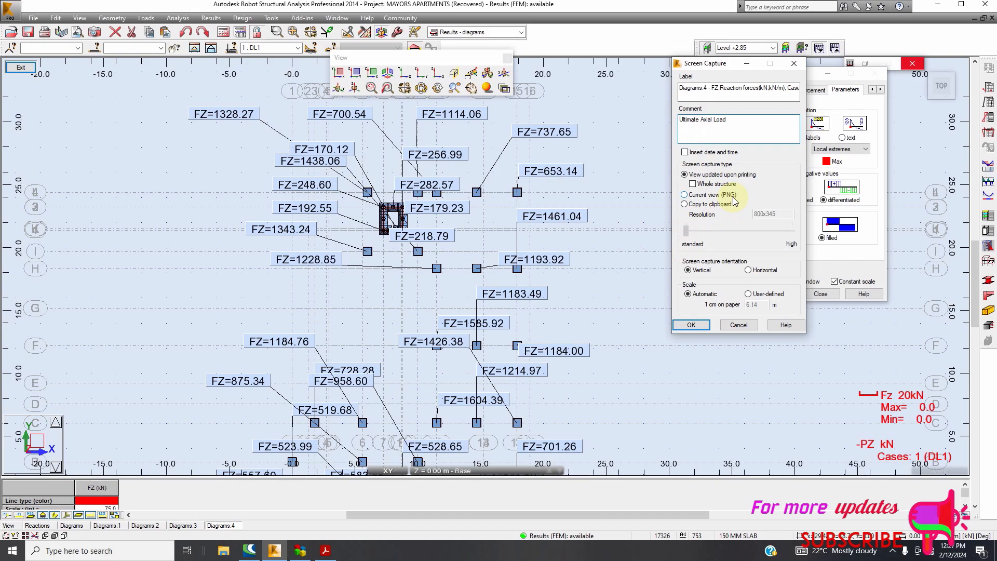
{"action": "left_click", "coordinate": [749, 294]}
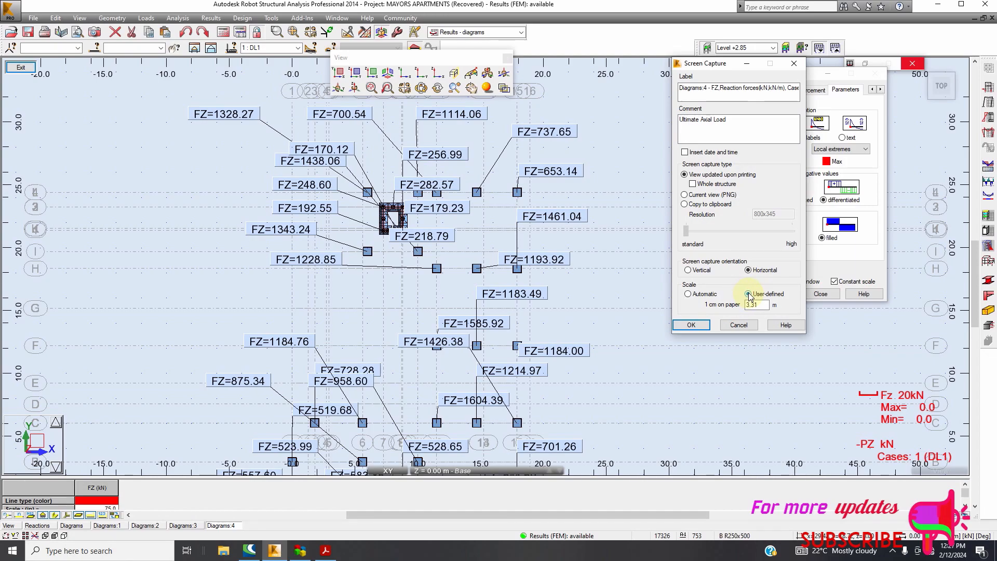
{"action": "left_click", "coordinate": [691, 294]}
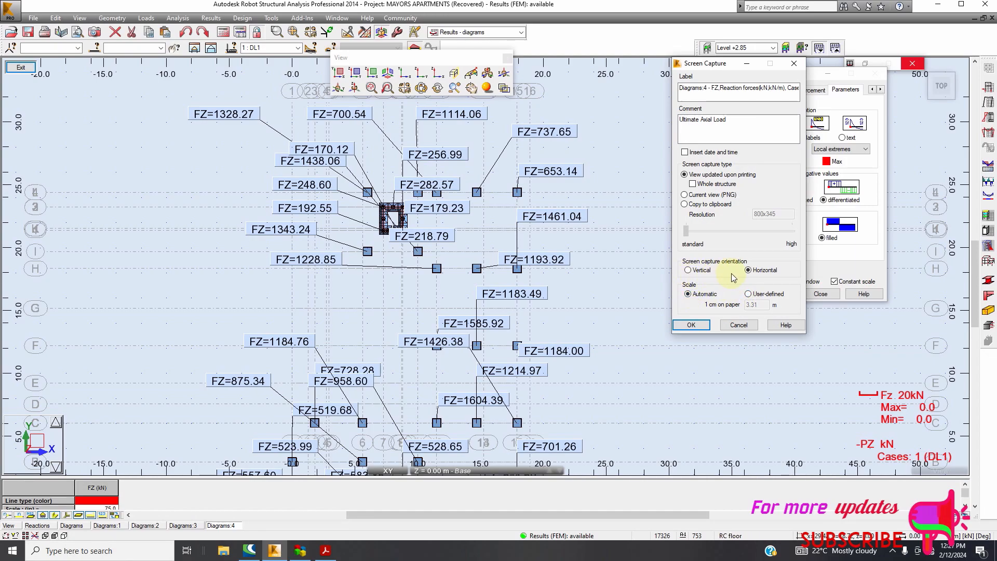
{"action": "left_click", "coordinate": [702, 324]}
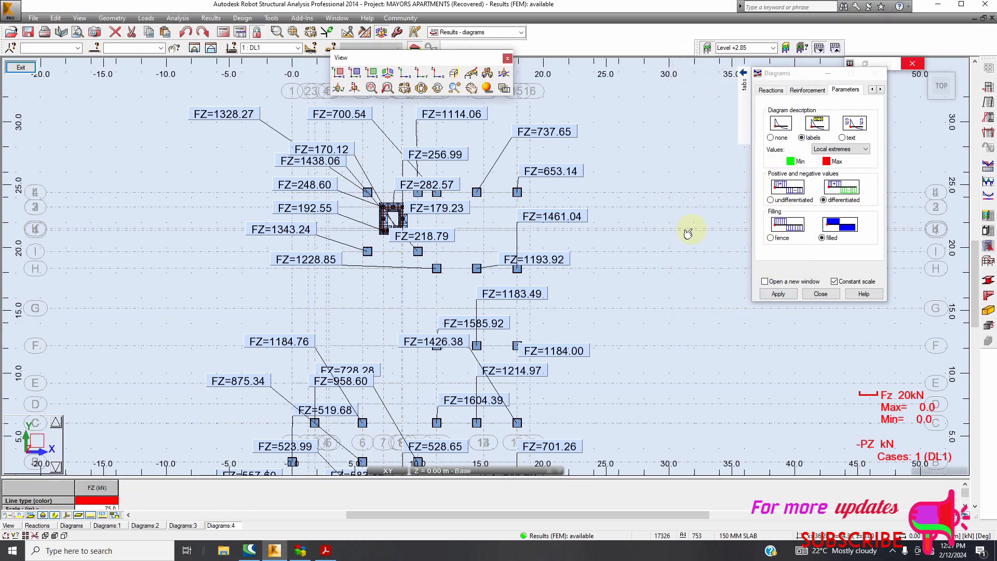
- Display load case 4, 1.4DL+1.6LL ULS, and examine the Base FZ reactions of the columns on gridlines C and F
{"action": "scroll", "coordinate": [386, 316], "scroll_direction": "down", "scroll_amount": 1}
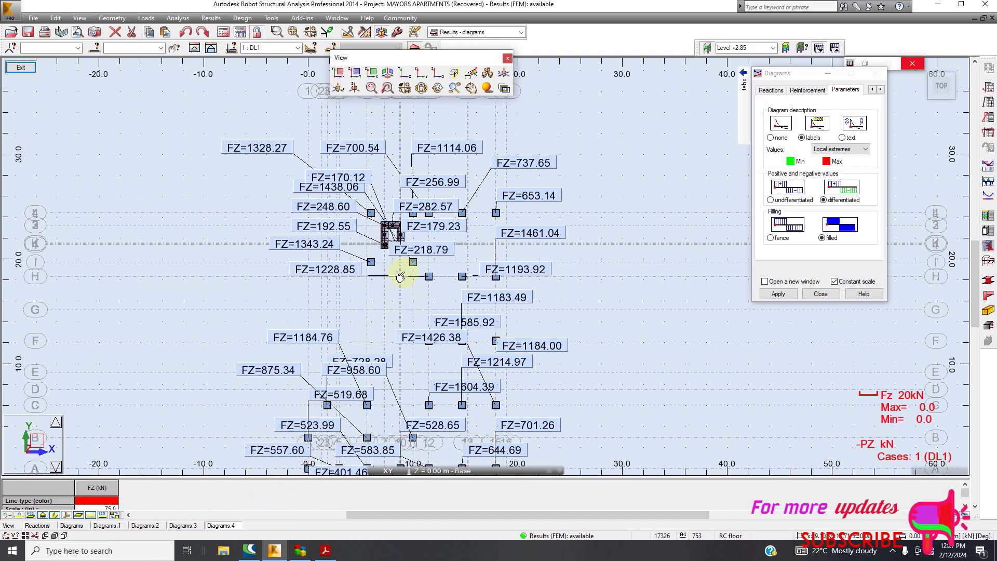
{"action": "scroll", "coordinate": [398, 276], "scroll_direction": "down", "scroll_amount": 1}
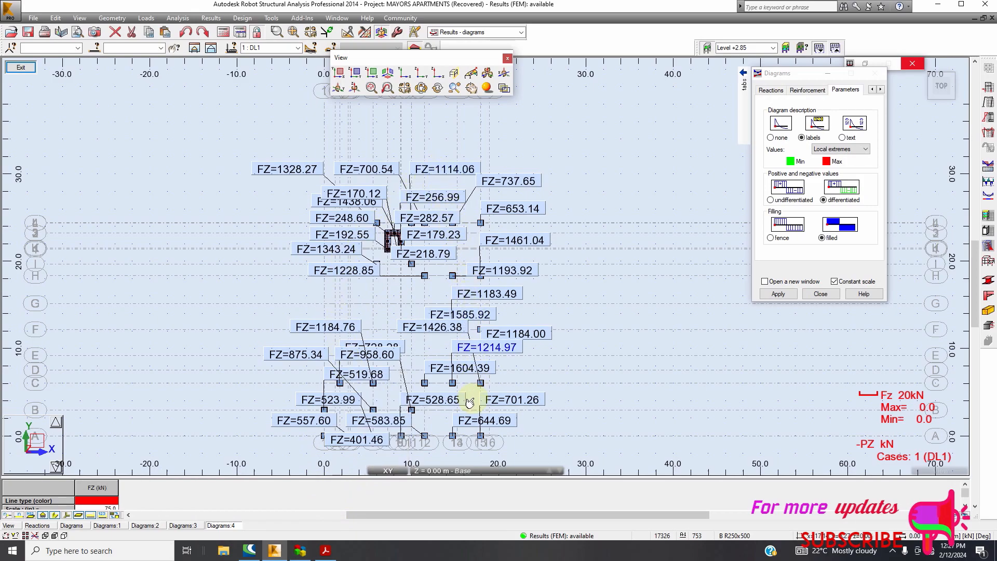
{"action": "scroll", "coordinate": [453, 378], "scroll_direction": "up", "scroll_amount": 2}
{"action": "scroll", "coordinate": [449, 369], "scroll_direction": "up", "scroll_amount": 2}
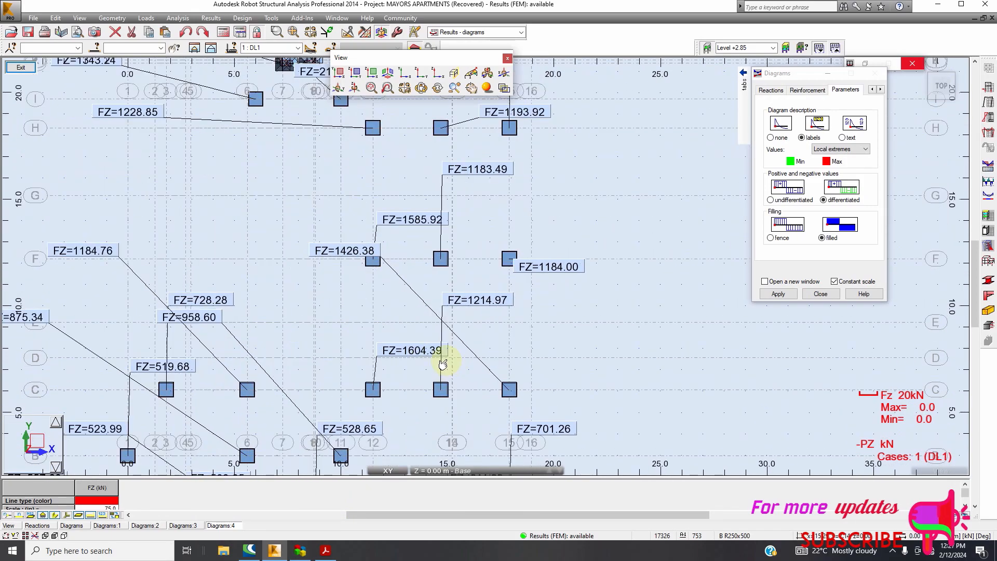
{"action": "left_click", "coordinate": [298, 47]}
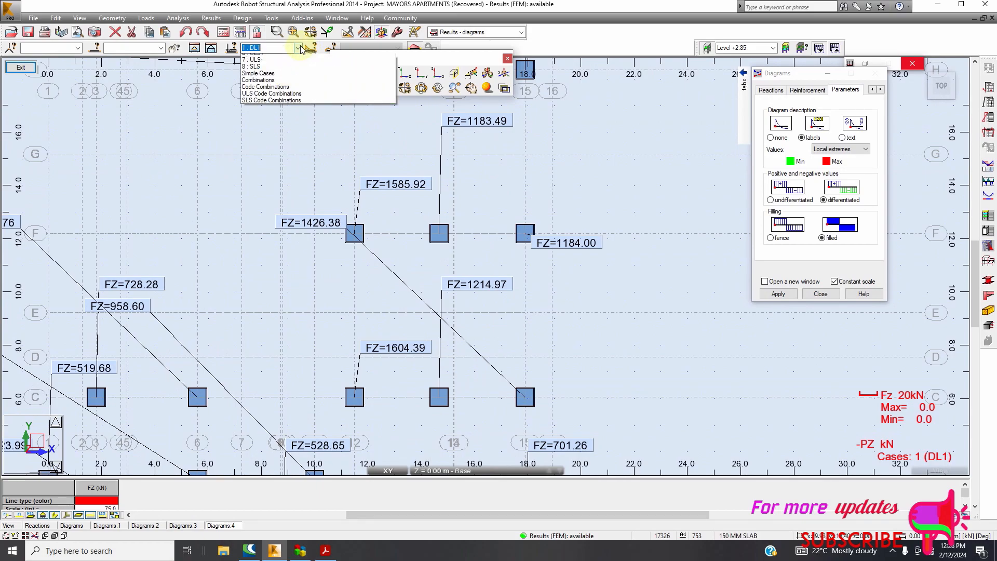
{"action": "left_click", "coordinate": [287, 78]}
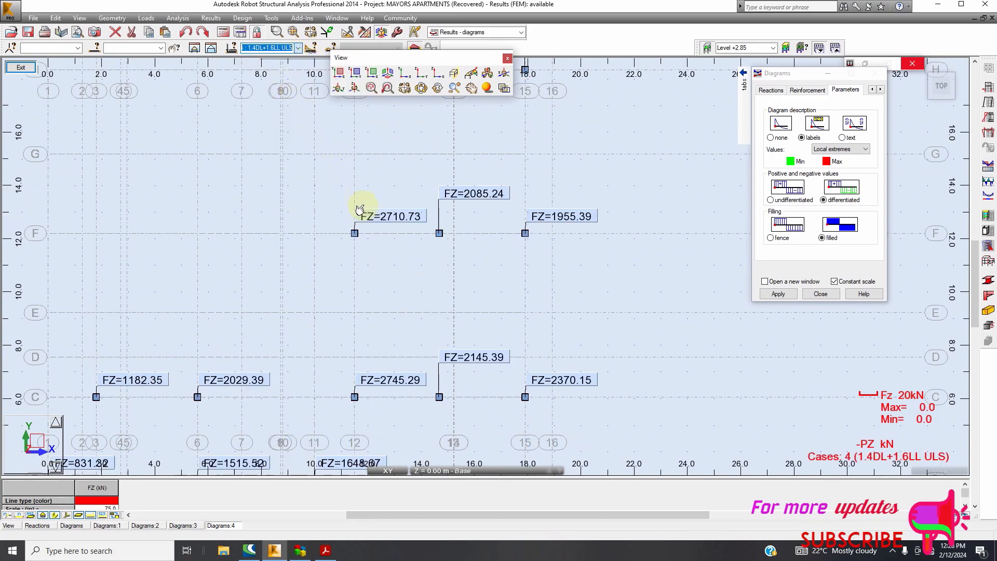
{"action": "scroll", "coordinate": [450, 252], "scroll_direction": "down", "scroll_amount": 1}
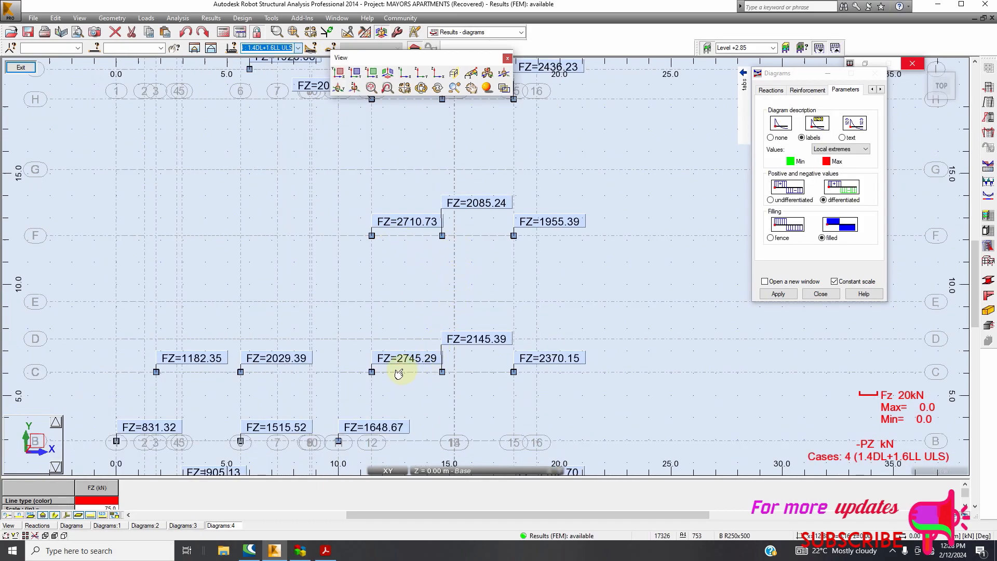
{"action": "scroll", "coordinate": [400, 372], "scroll_direction": "up", "scroll_amount": 1}
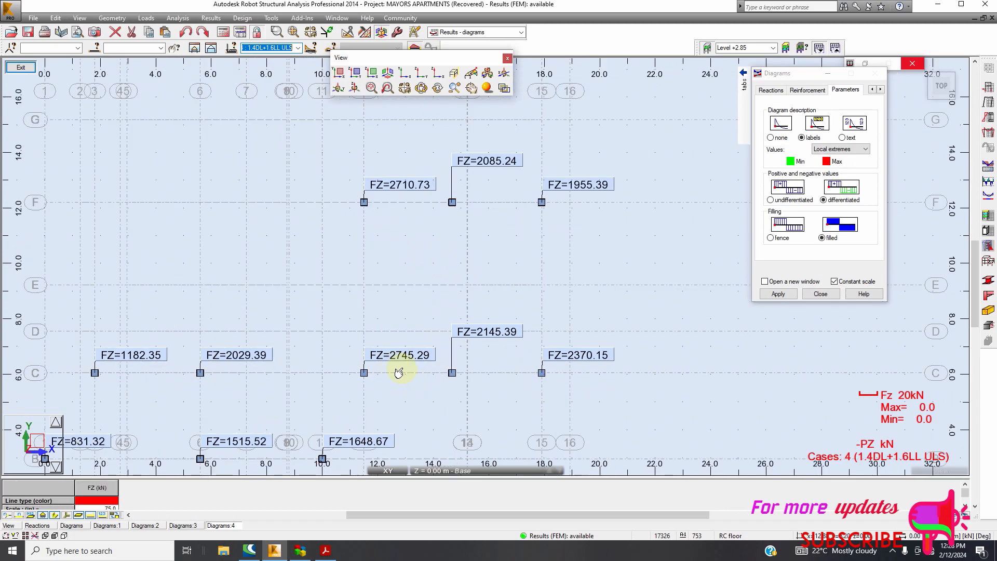
- Display the Base column FZ reactions for load case 2, LL1
{"action": "left_click", "coordinate": [298, 47]}
{"action": "left_click", "coordinate": [283, 65]}
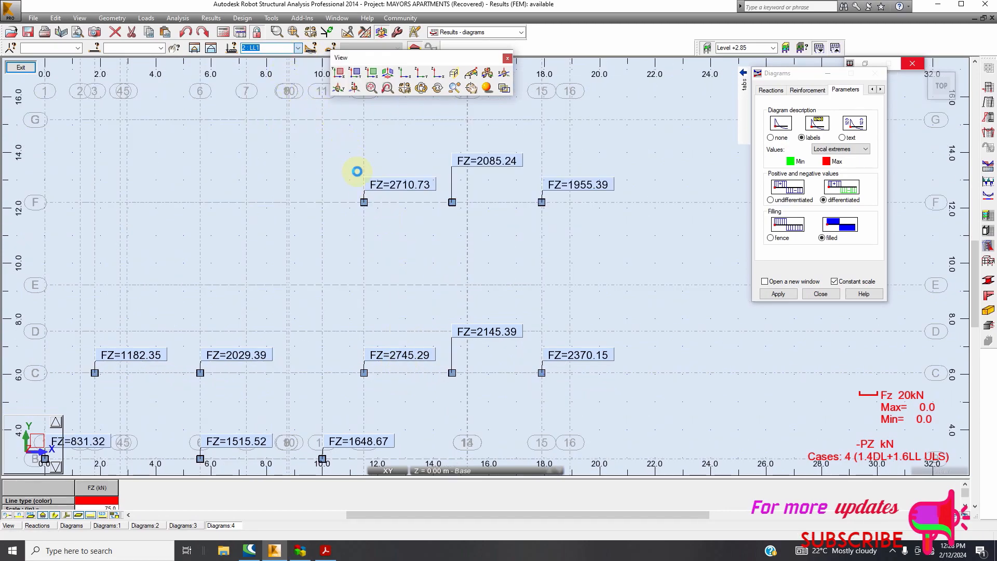
{"action": "scroll", "coordinate": [402, 275], "scroll_direction": "down", "scroll_amount": 1}
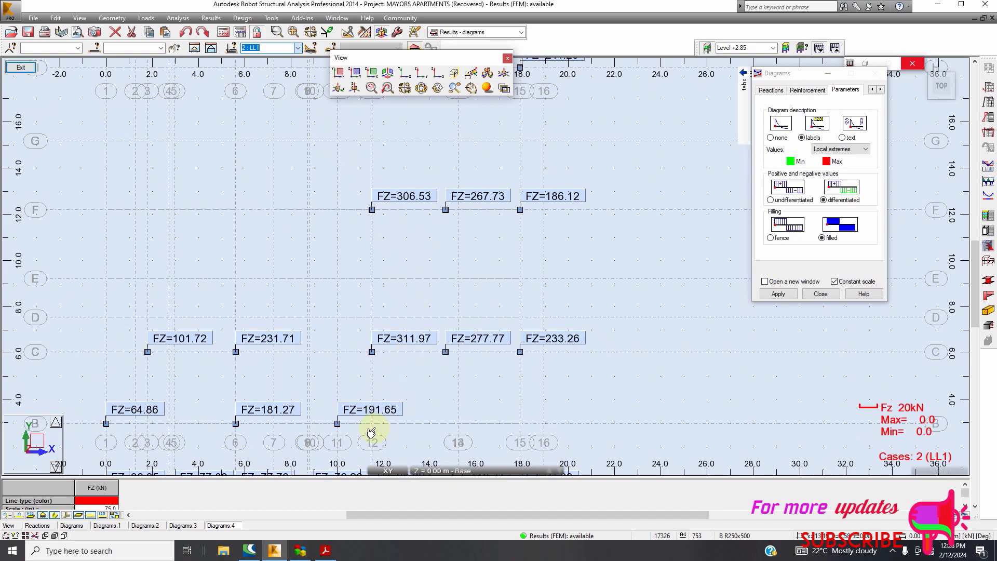
- Switch to the PDF report in Acrobat and compare its cumulative column loads with the LL1 reactions back in Robot
{"action": "left_click", "coordinate": [326, 550]}
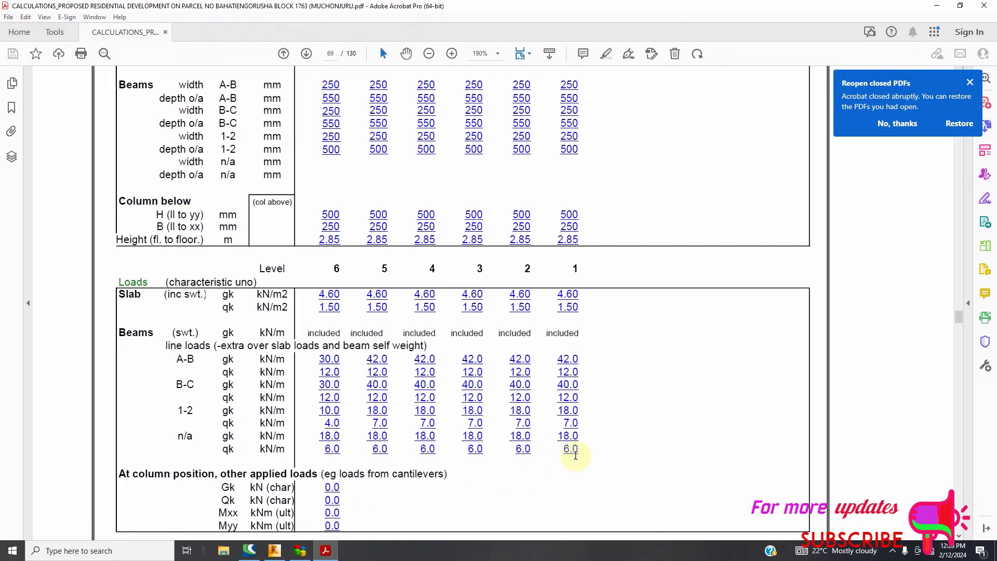
{"action": "scroll", "coordinate": [574, 431], "scroll_direction": "up", "scroll_amount": 1}
{"action": "scroll", "coordinate": [574, 414], "scroll_direction": "down", "scroll_amount": 10}
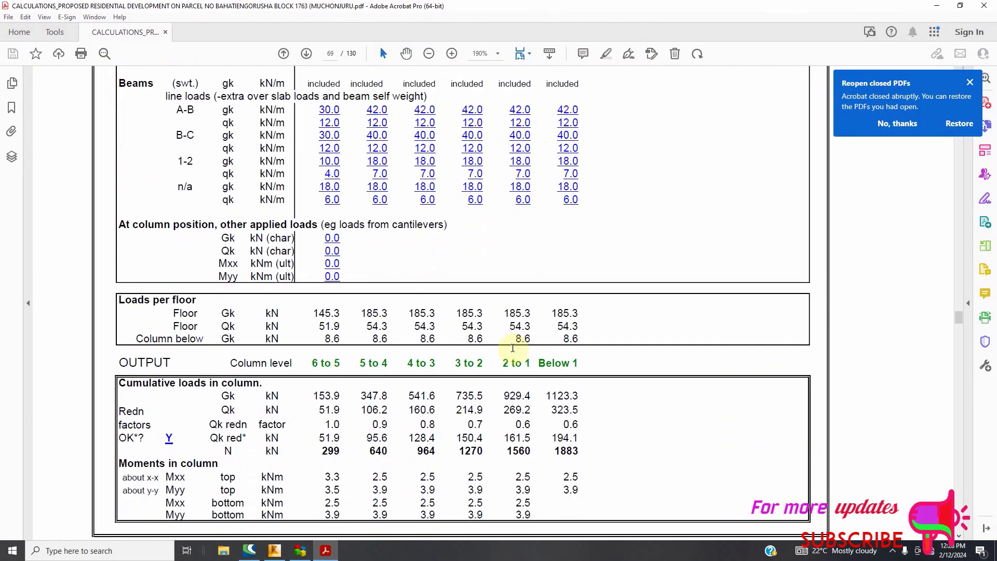
{"action": "scroll", "coordinate": [514, 352], "scroll_direction": "down", "scroll_amount": 2}
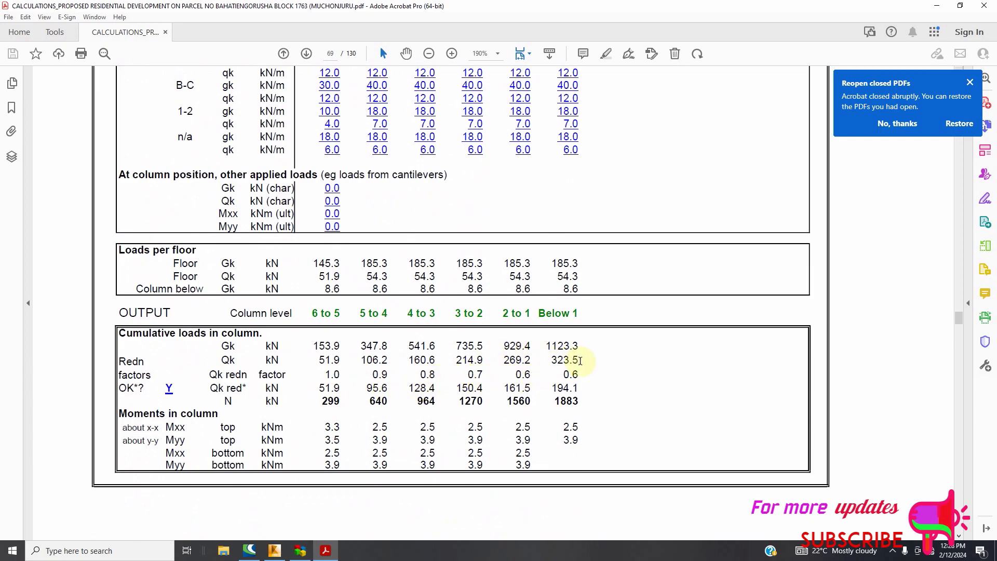
{"action": "key", "text": "alt+Tab"}
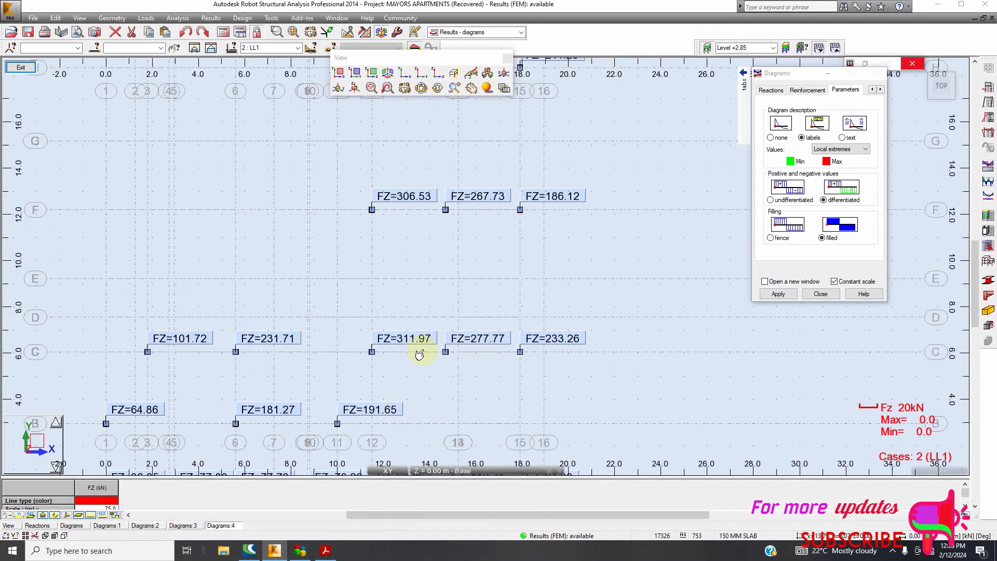
{"action": "scroll", "coordinate": [418, 349], "scroll_direction": "up", "scroll_amount": 1}
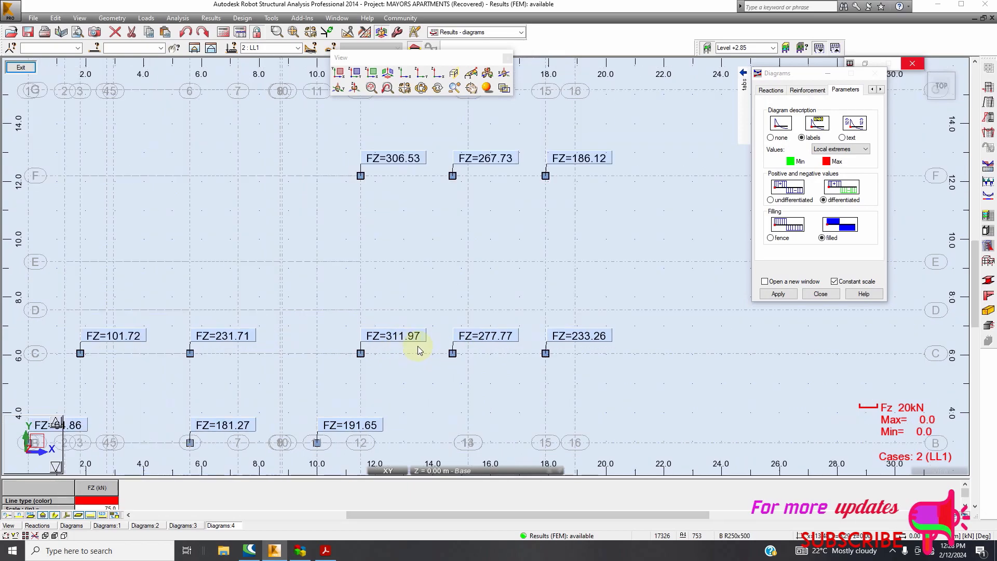
{"action": "scroll", "coordinate": [418, 349], "scroll_direction": "down", "scroll_amount": 3}
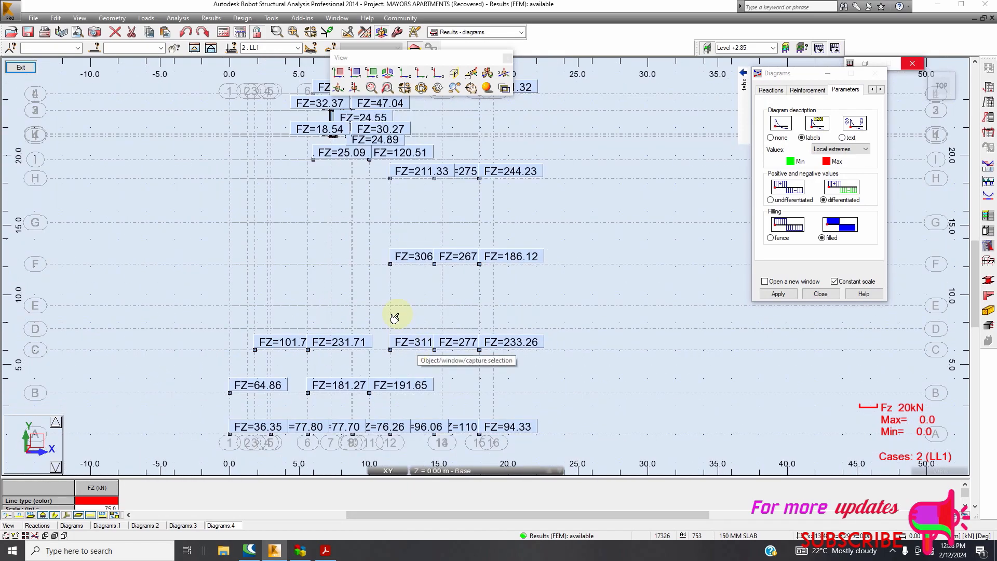
- Switch the workspace layout from the result diagrams to Loads
{"action": "left_click", "coordinate": [298, 48]}
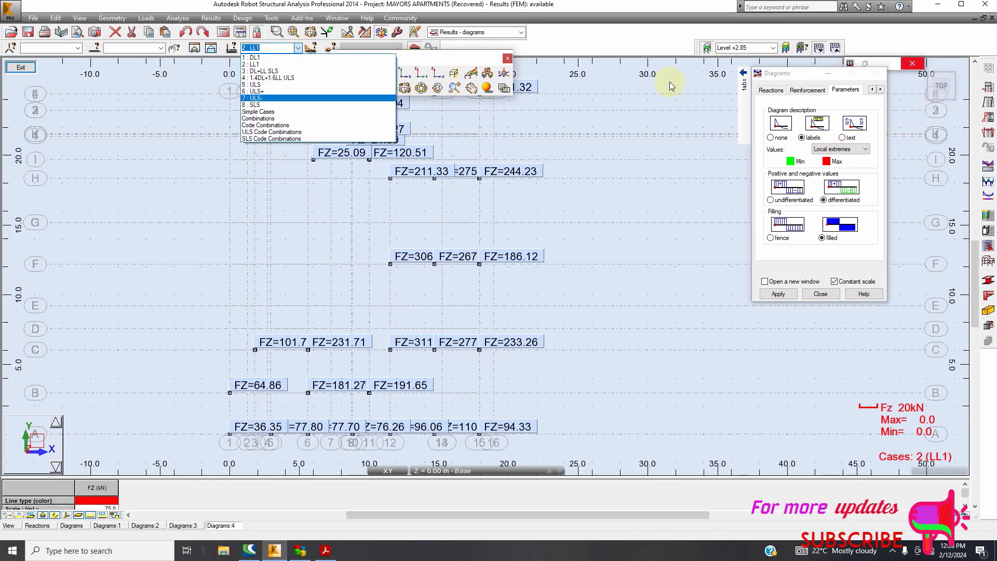
{"action": "left_click", "coordinate": [522, 35]}
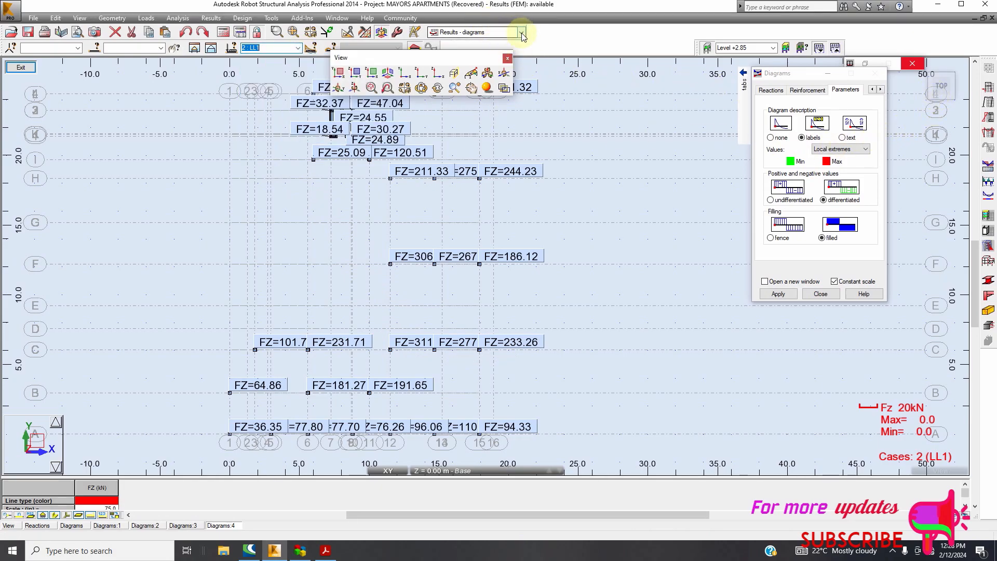
{"action": "left_click", "coordinate": [521, 33]}
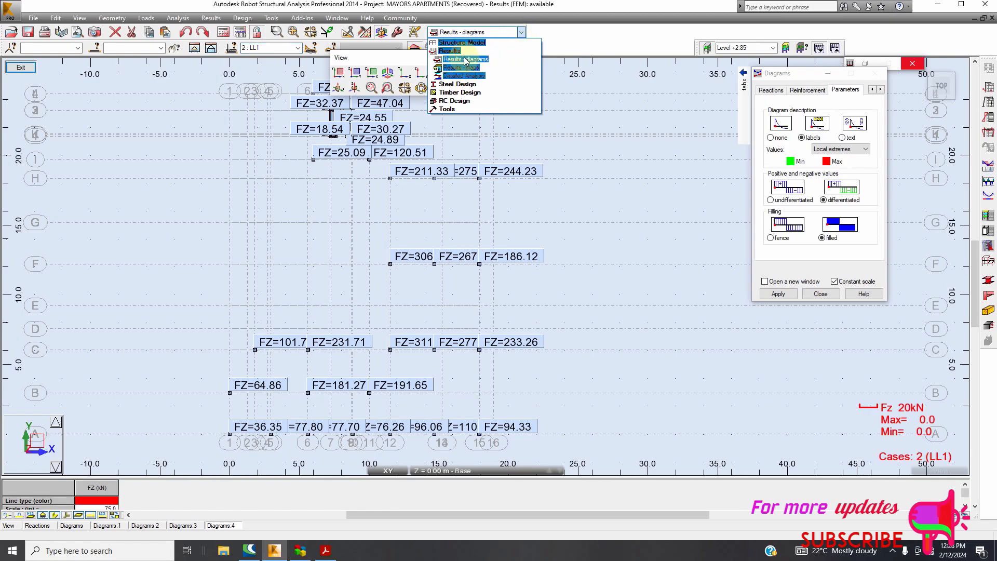
{"action": "mouse_move", "coordinate": [449, 43]}
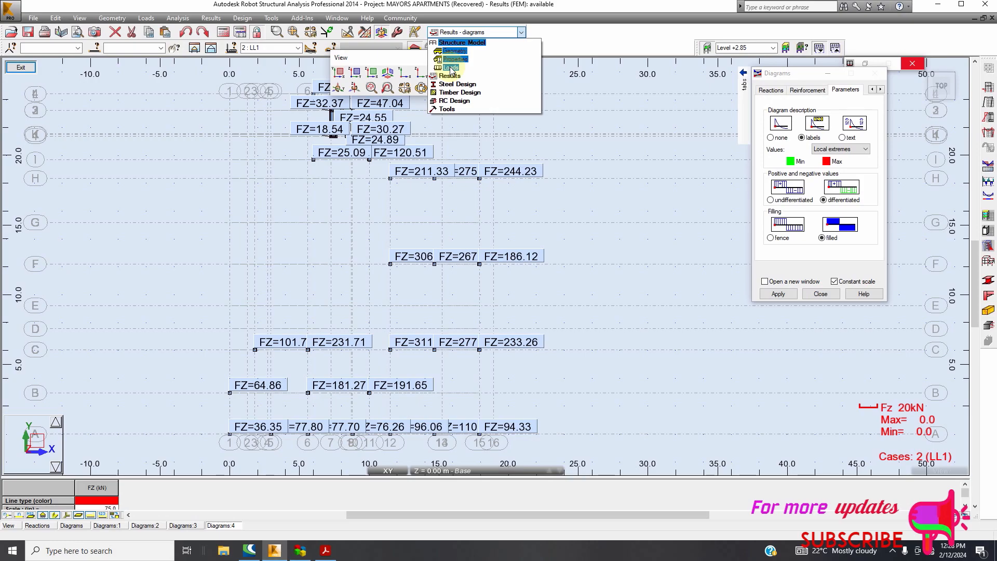
{"action": "left_click", "coordinate": [451, 67]}
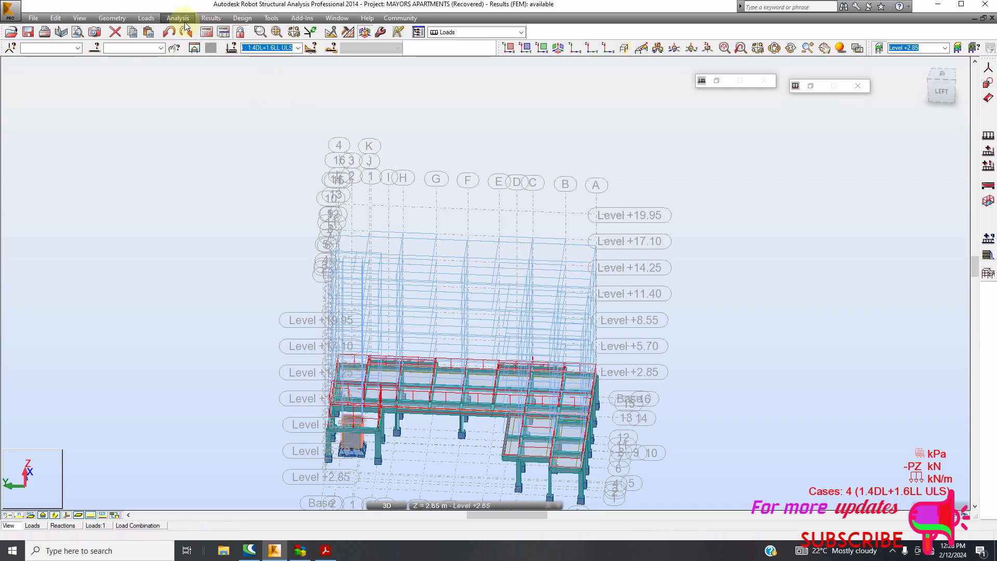
- Add a DL ULS combination in the combination table, using case 1 with a coefficient of 1.40
{"action": "left_click", "coordinate": [147, 18]}
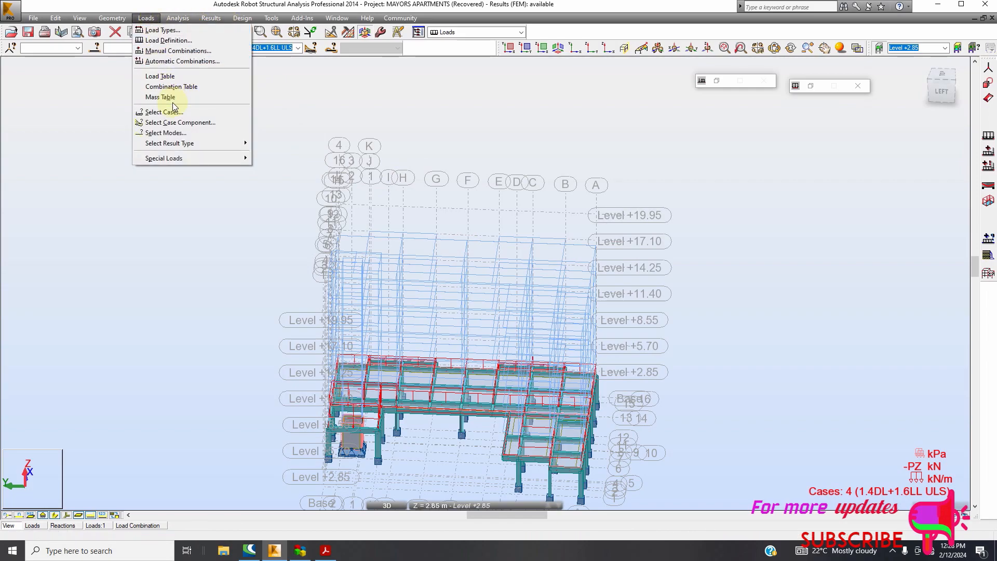
{"action": "left_click", "coordinate": [194, 88]}
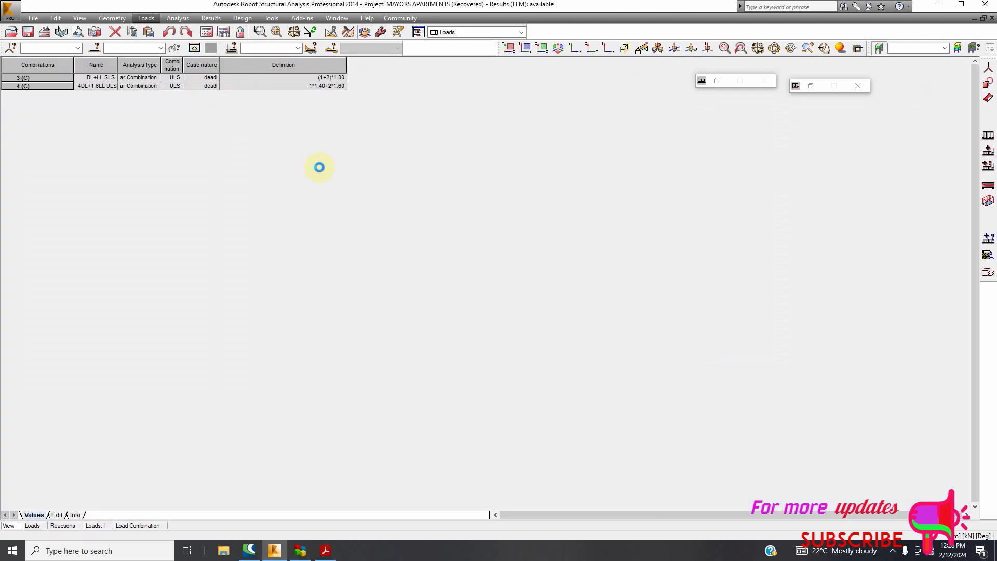
{"action": "left_click", "coordinate": [57, 515]}
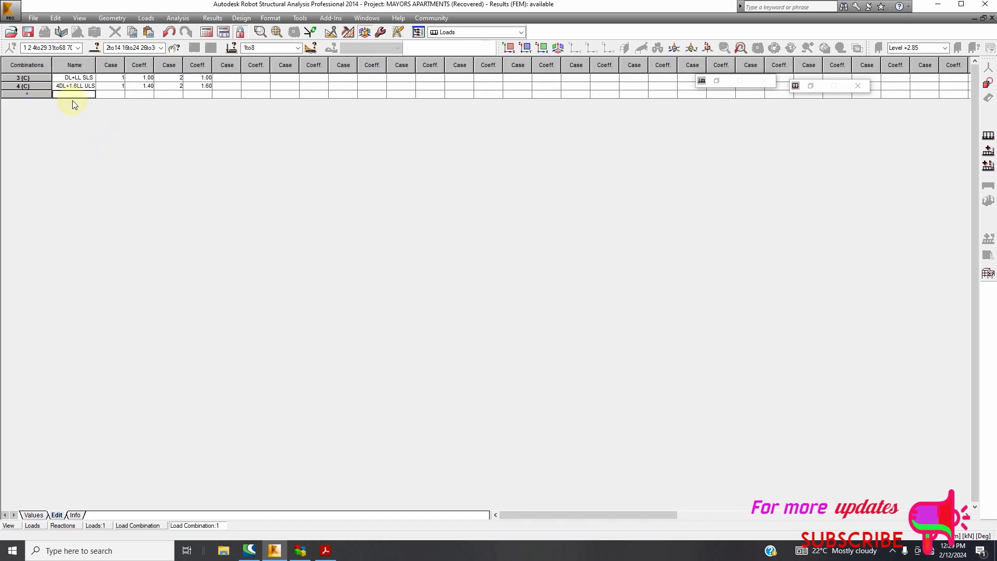
{"action": "type", "text": "D"}
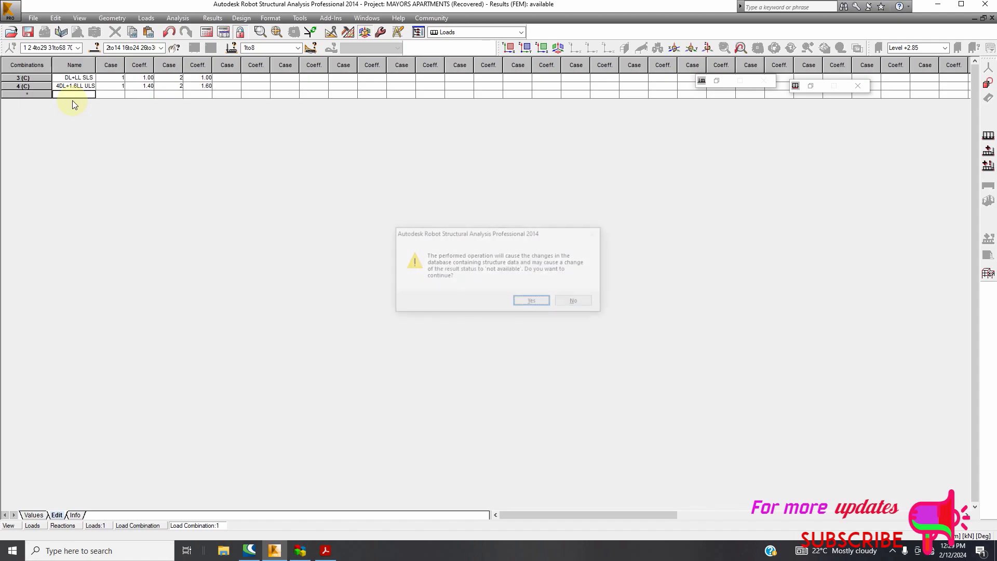
{"action": "key", "text": "Return"}
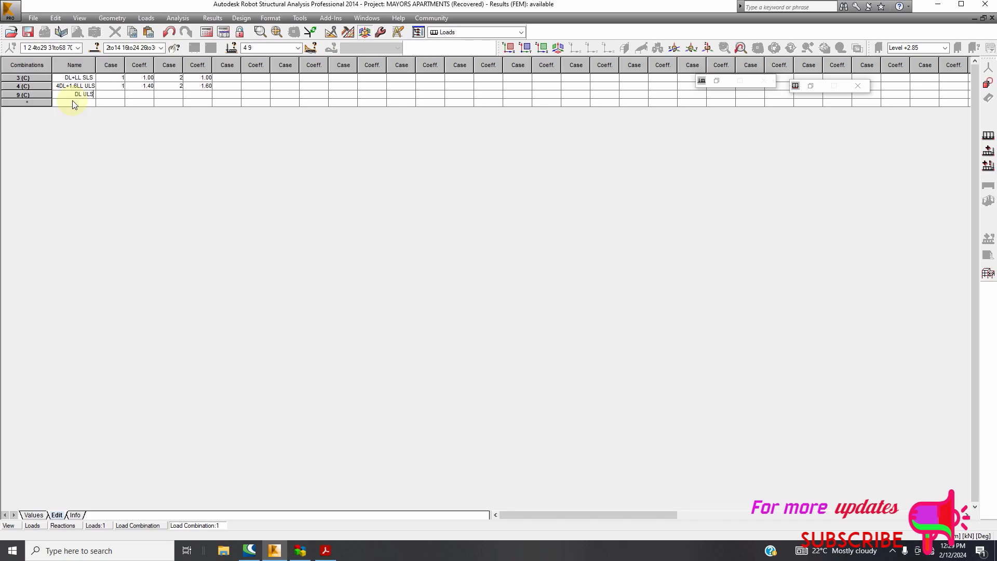
{"action": "left_click", "coordinate": [119, 108]}
{"action": "left_click", "coordinate": [147, 95]}
{"action": "left_click", "coordinate": [150, 94]}
{"action": "left_click", "coordinate": [149, 112]}
- Add a combination named LL, using case 2 with a coefficient of 1.60
{"action": "left_click", "coordinate": [95, 102]}
{"action": "left_click", "coordinate": [41, 100]}
{"action": "left_click", "coordinate": [76, 103]}
{"action": "type", "text": "LL"}
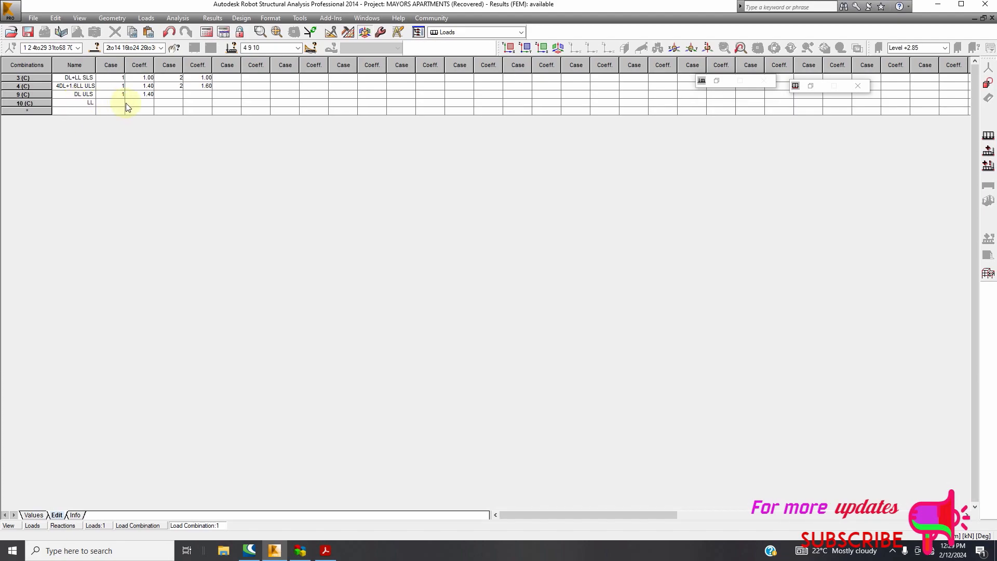
{"action": "left_click", "coordinate": [119, 103]}
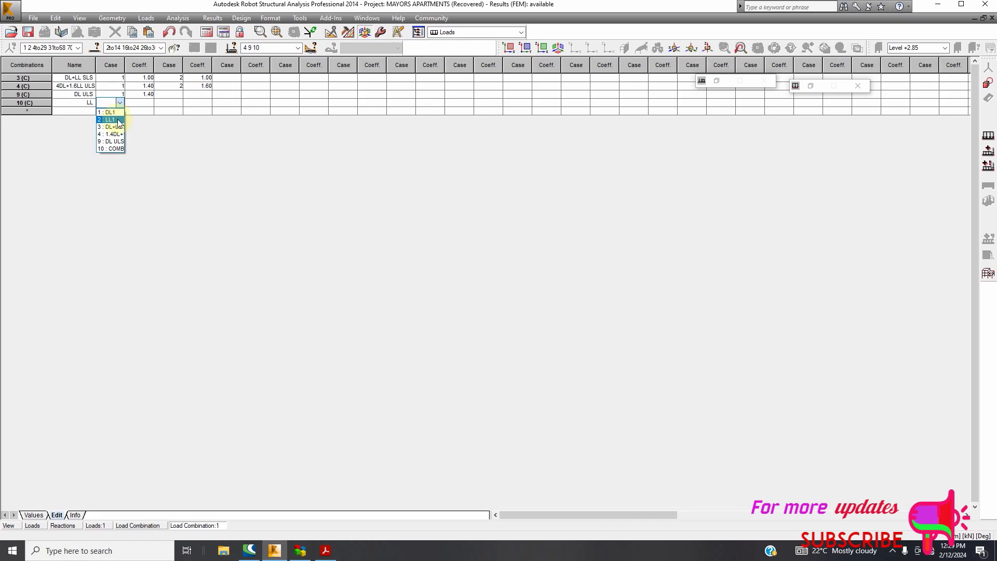
{"action": "left_click", "coordinate": [119, 120]}
{"action": "left_click", "coordinate": [145, 104]}
{"action": "left_click", "coordinate": [150, 103]}
{"action": "left_click", "coordinate": [145, 120]}
{"action": "left_click", "coordinate": [139, 111]}
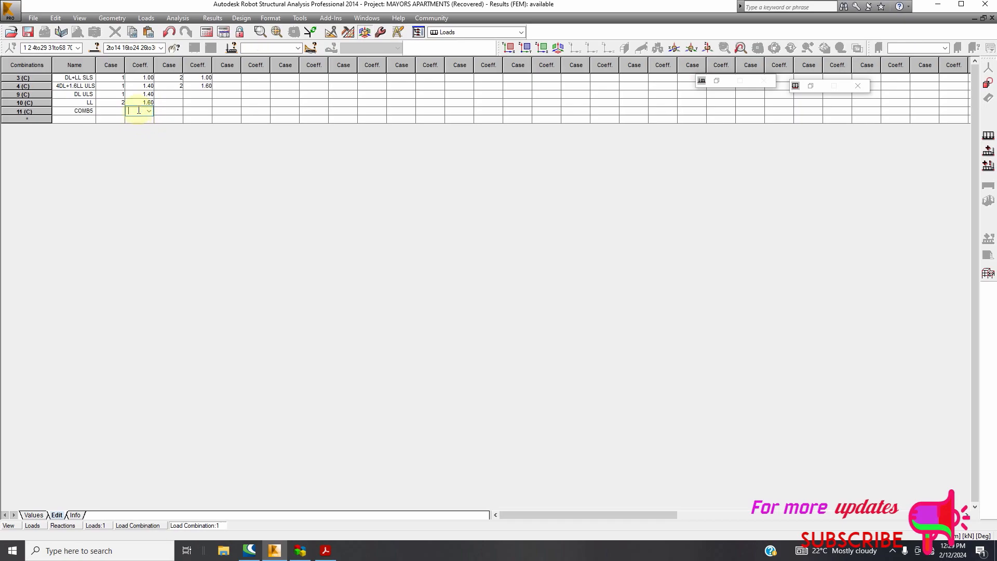
- Remove the empty COMB5 combination row from the table
{"action": "left_click", "coordinate": [26, 103]}
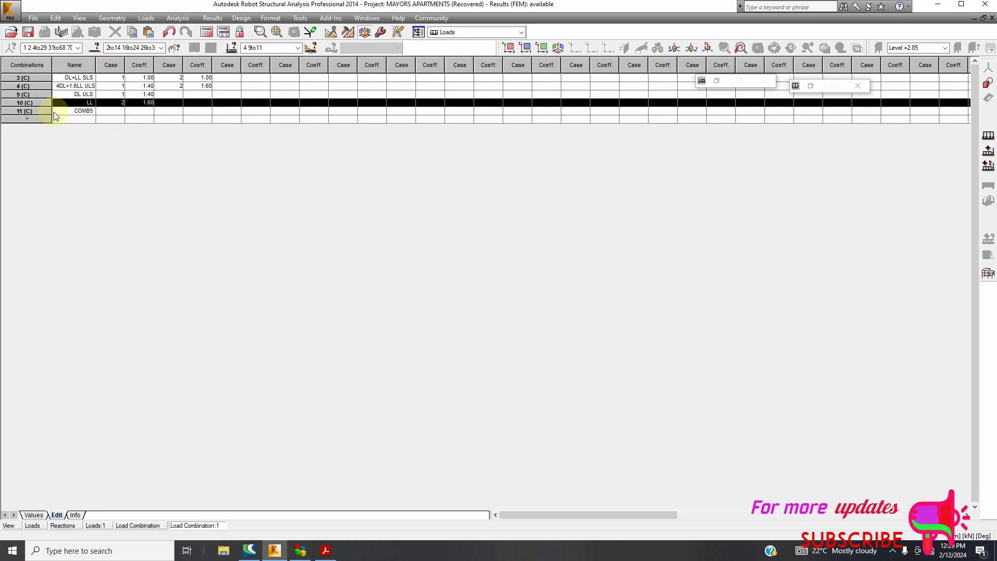
{"action": "left_click", "coordinate": [34, 110]}
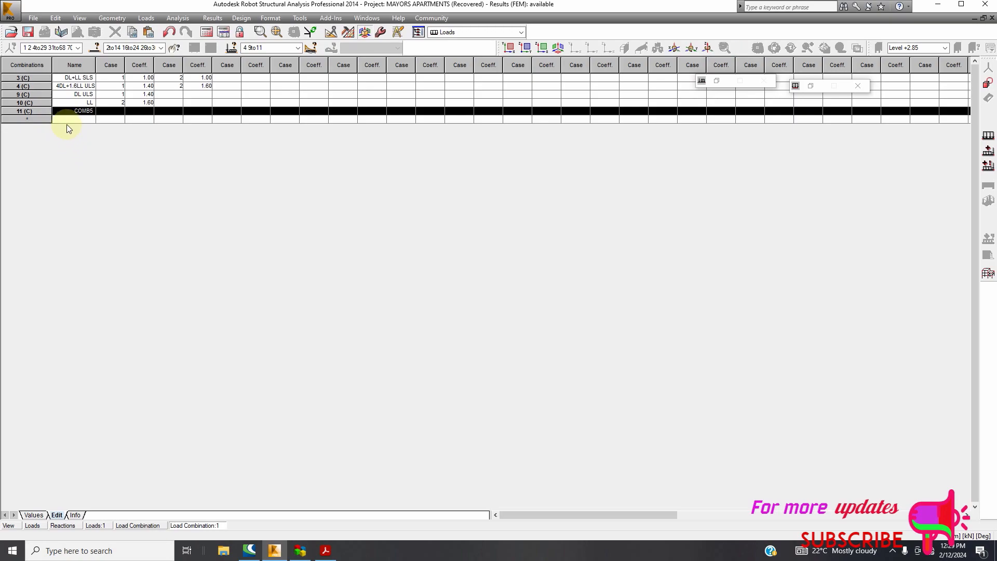
{"action": "right_click", "coordinate": [44, 111]}
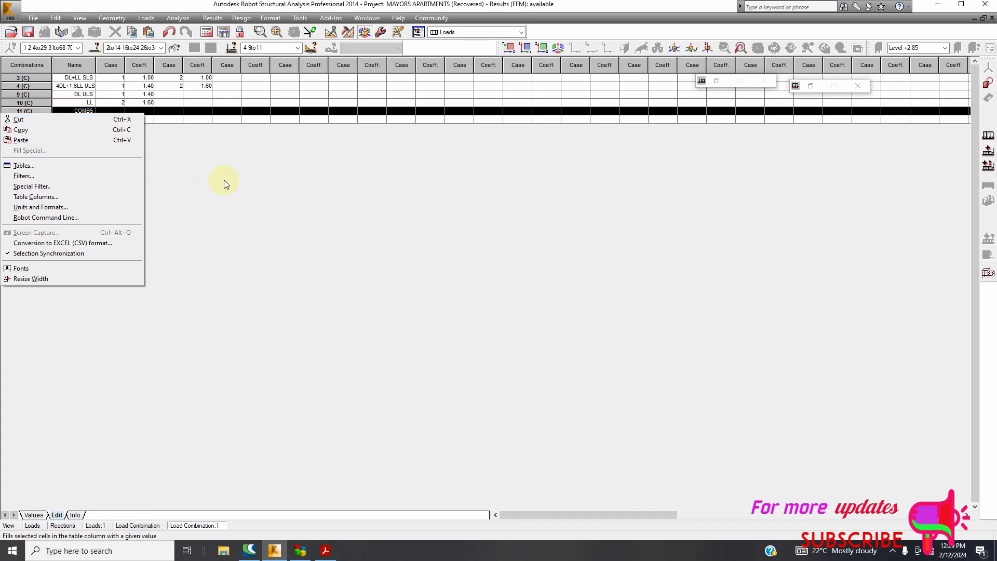
{"action": "left_click", "coordinate": [302, 195]}
{"action": "left_click", "coordinate": [77, 111]}
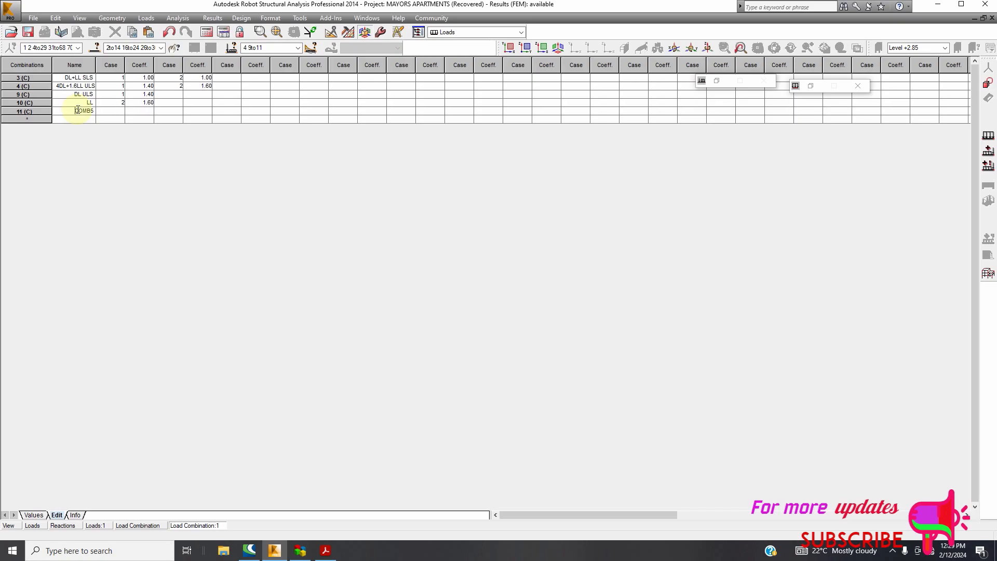
{"action": "left_click_drag", "start_coordinate": [91, 110], "coordinate": [58, 120]}
{"action": "key", "text": "BackSpace"}
{"action": "key", "text": "Delete"}
{"action": "left_click", "coordinate": [49, 110]}
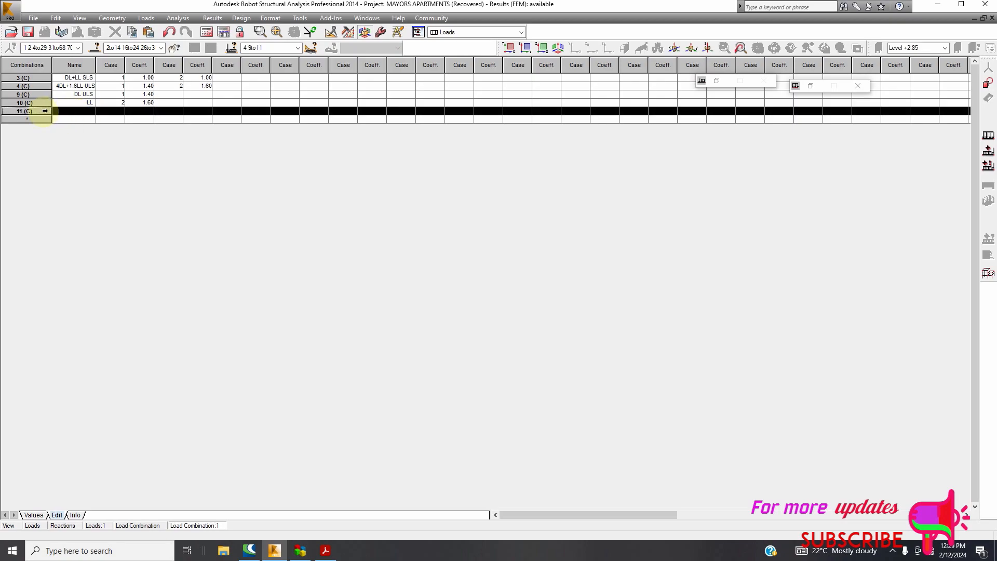
{"action": "right_click", "coordinate": [44, 111]}
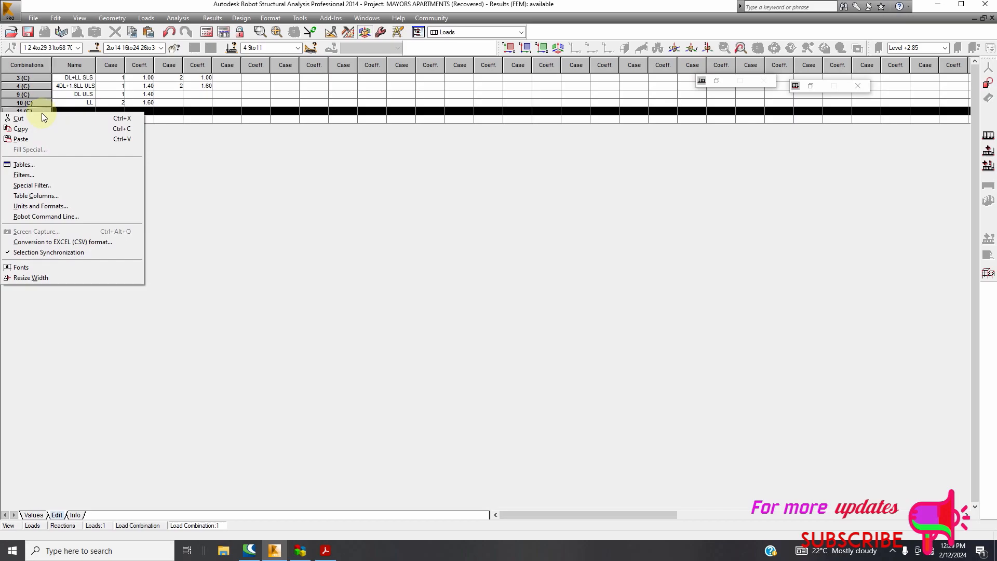
{"action": "left_click", "coordinate": [32, 118]}
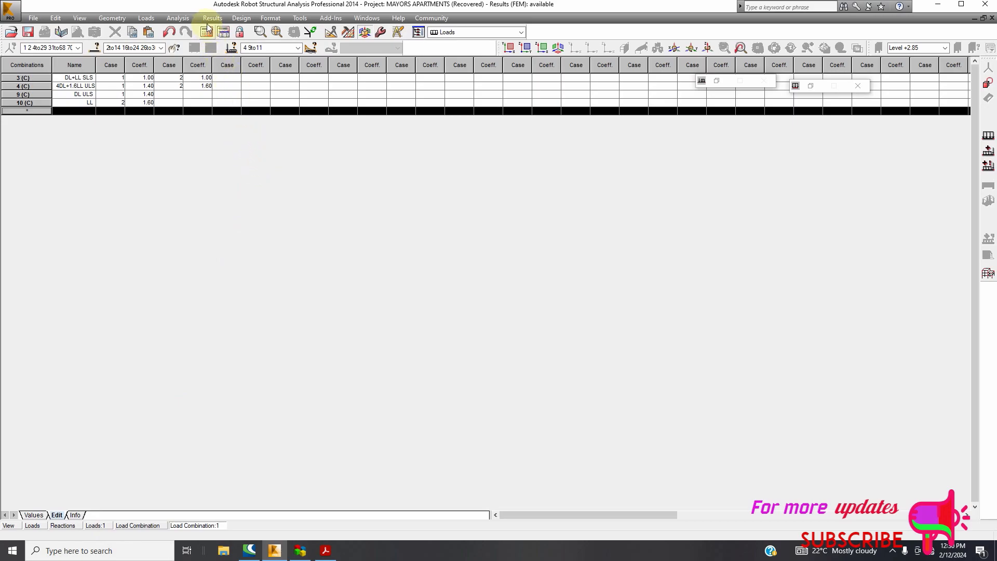
- Recalculate the structure, continue past the instability warning and close the calculation messages
{"action": "left_click", "coordinate": [188, 13]}
{"action": "left_click", "coordinate": [197, 40]}
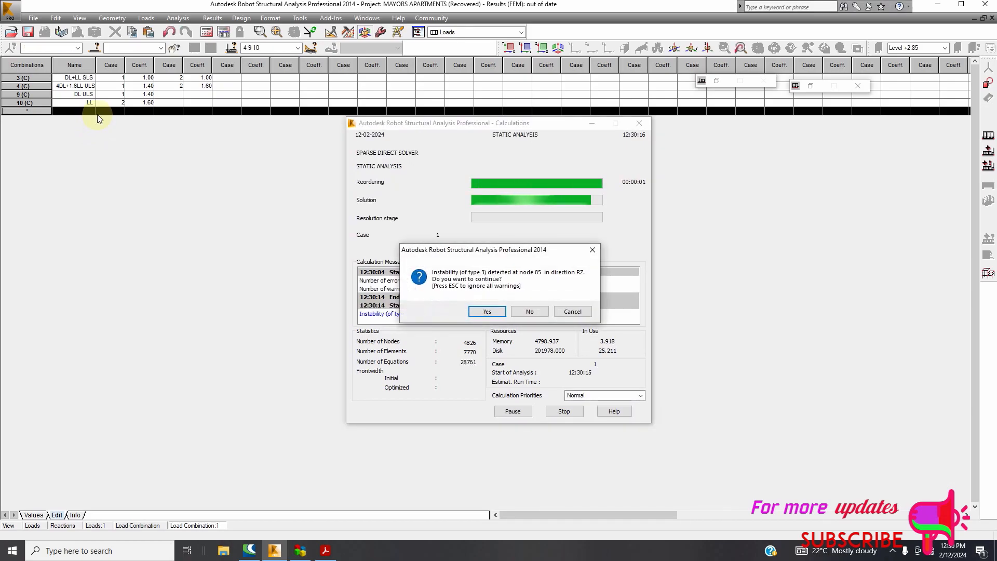
{"action": "left_click", "coordinate": [494, 311]}
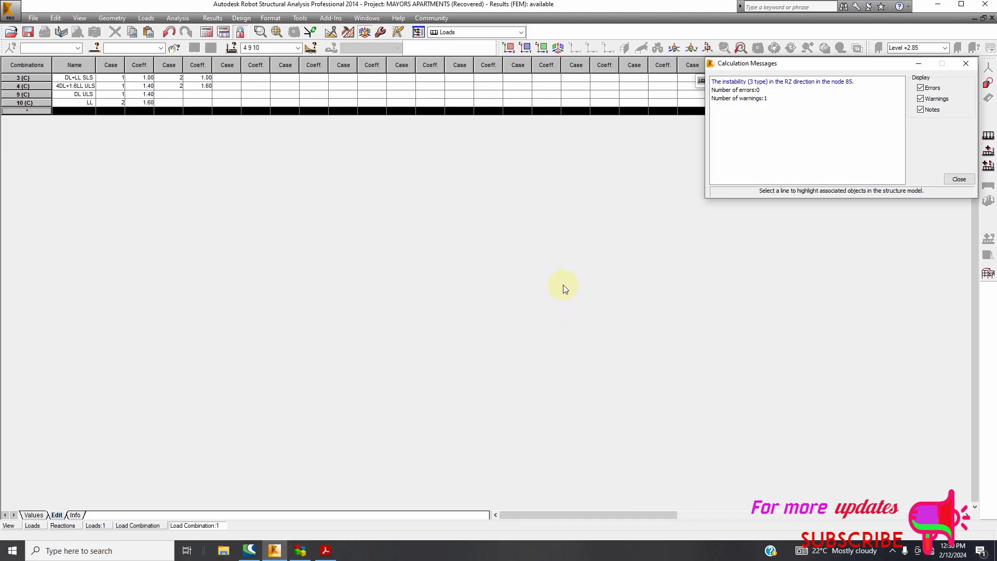
{"action": "left_click", "coordinate": [948, 182]}
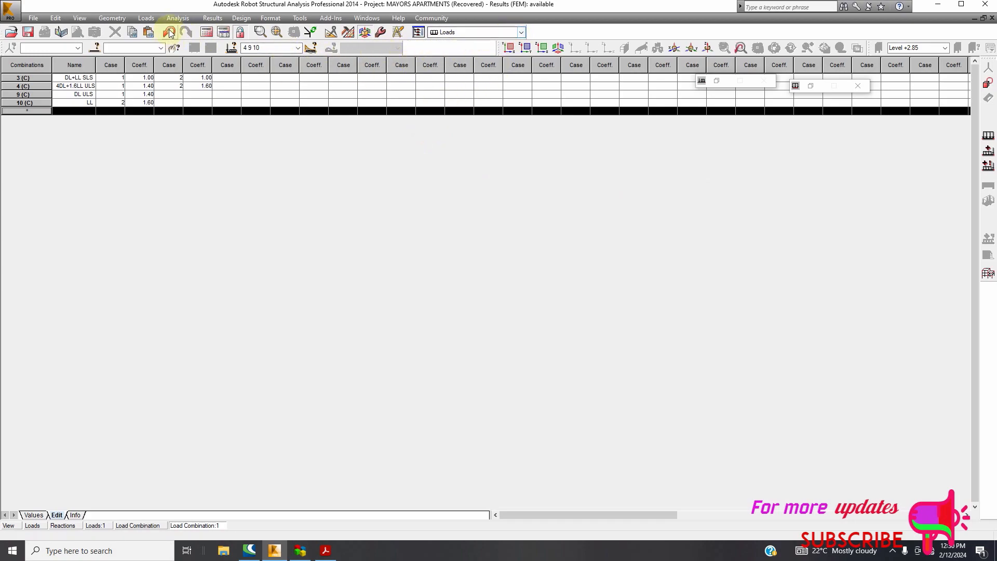
- Open the reactions table, and switch the workspace layout to Results - diagrams
{"action": "left_click", "coordinate": [213, 19]}
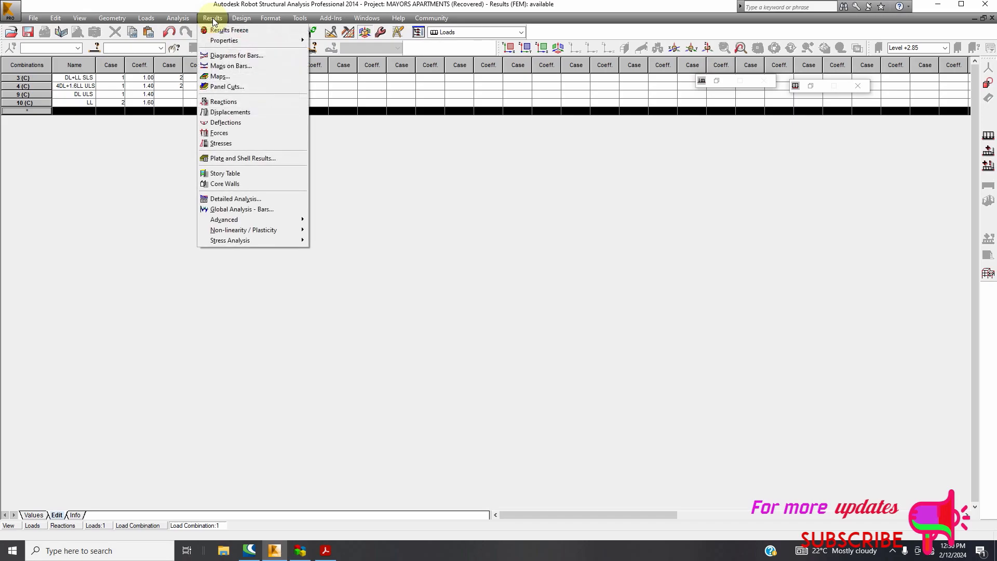
{"action": "left_click", "coordinate": [242, 102]}
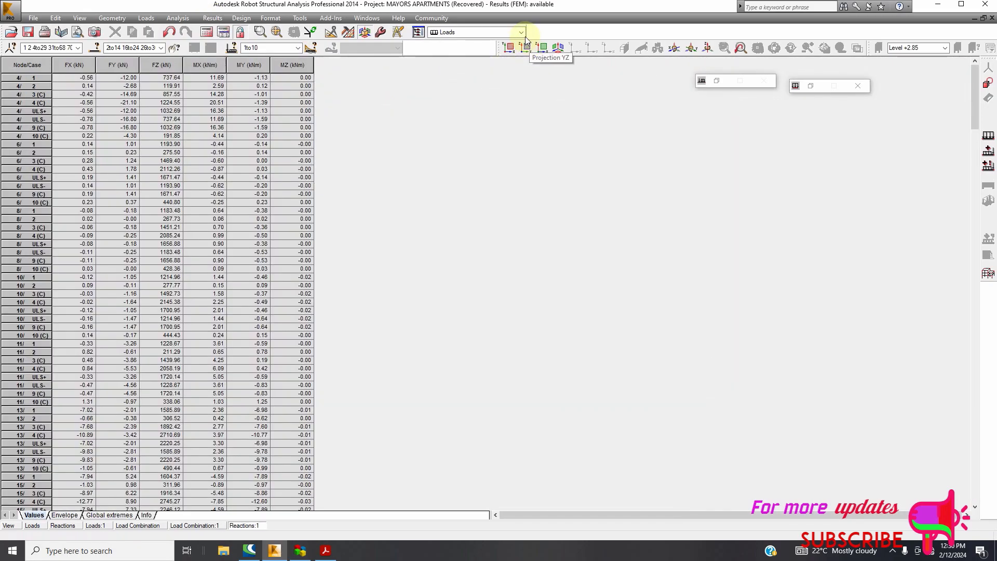
{"action": "left_click", "coordinate": [521, 32]}
{"action": "left_click", "coordinate": [449, 75]}
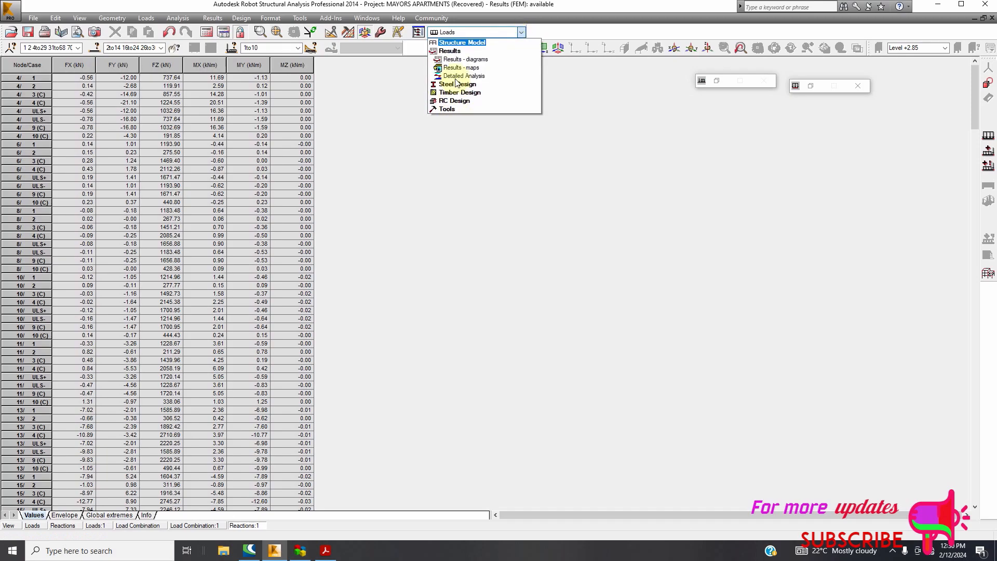
{"action": "left_click", "coordinate": [472, 62]}
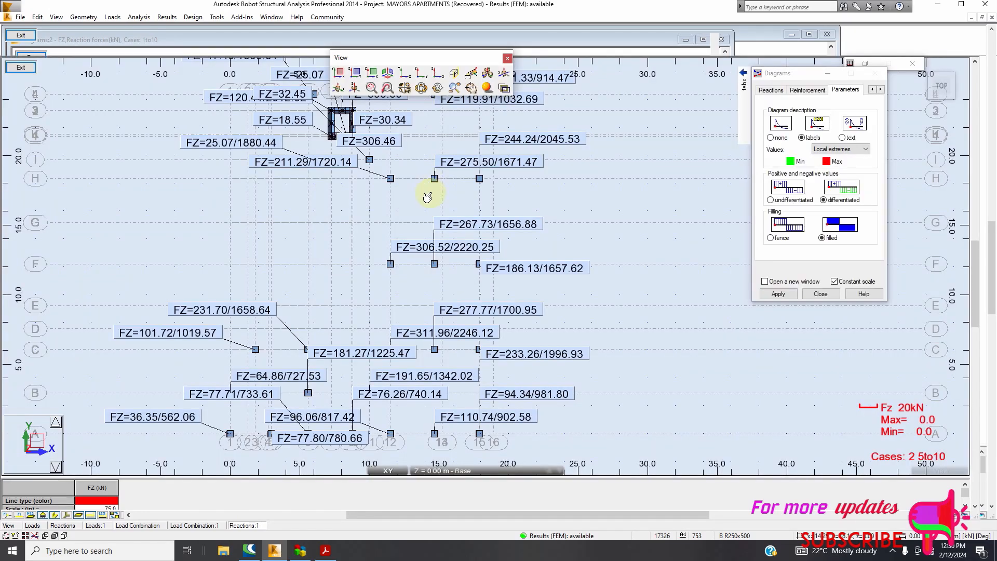
- Display the Base column FZ reactions for load case 5, ULS
{"action": "scroll", "coordinate": [471, 319], "scroll_direction": "up", "scroll_amount": 1}
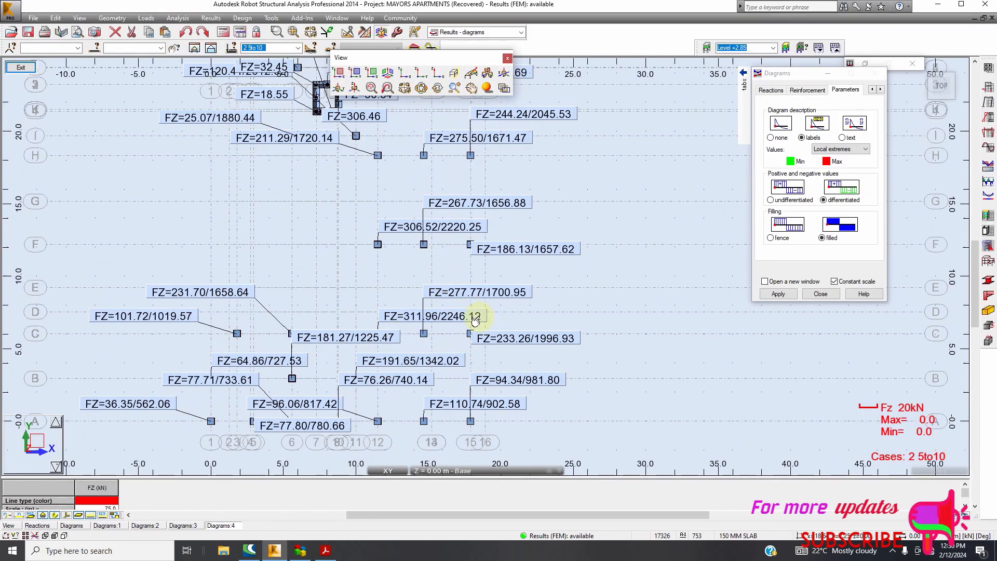
{"action": "scroll", "coordinate": [436, 339], "scroll_direction": "up", "scroll_amount": 1}
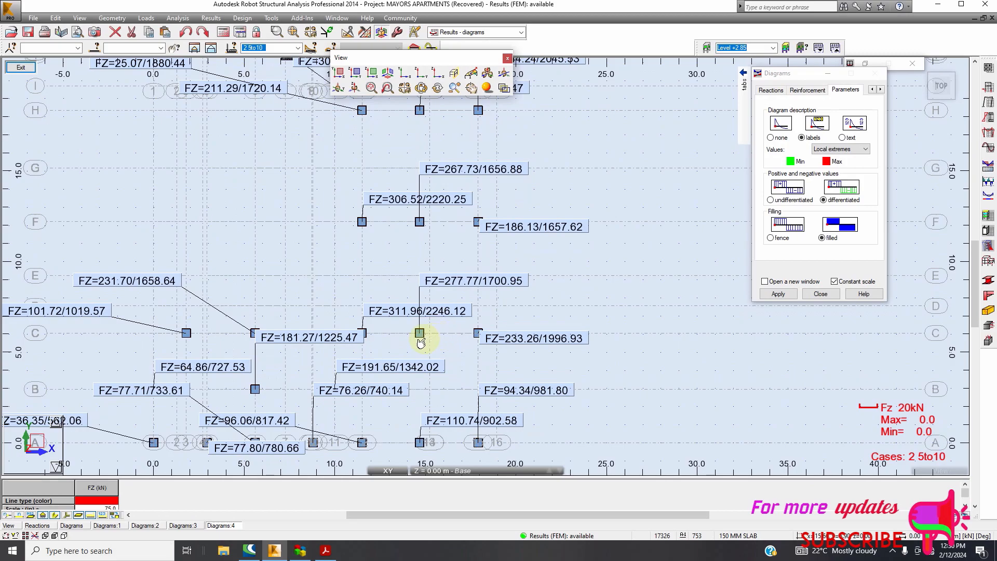
{"action": "left_click", "coordinate": [162, 48]}
{"action": "left_click", "coordinate": [162, 49]}
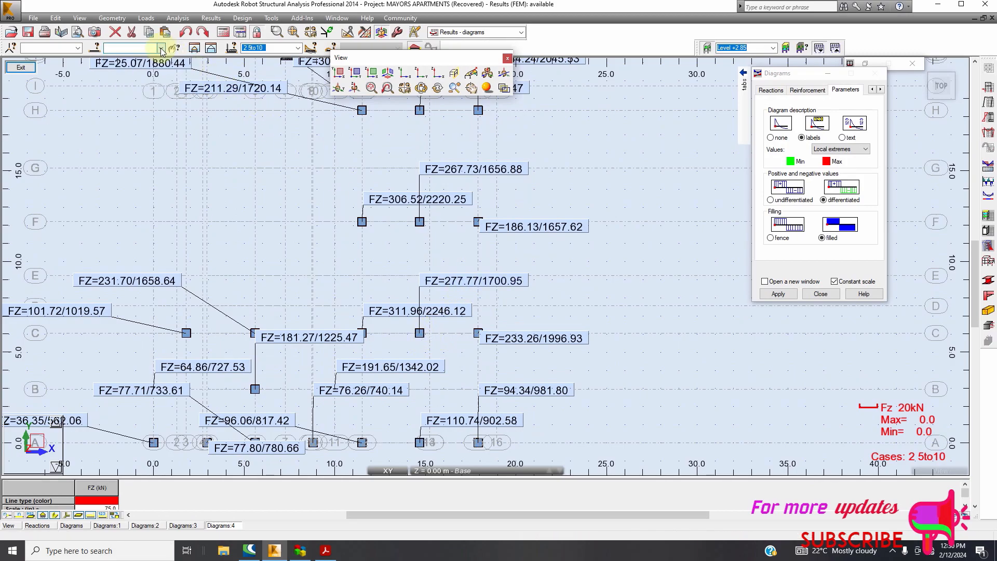
{"action": "left_click", "coordinate": [298, 48]}
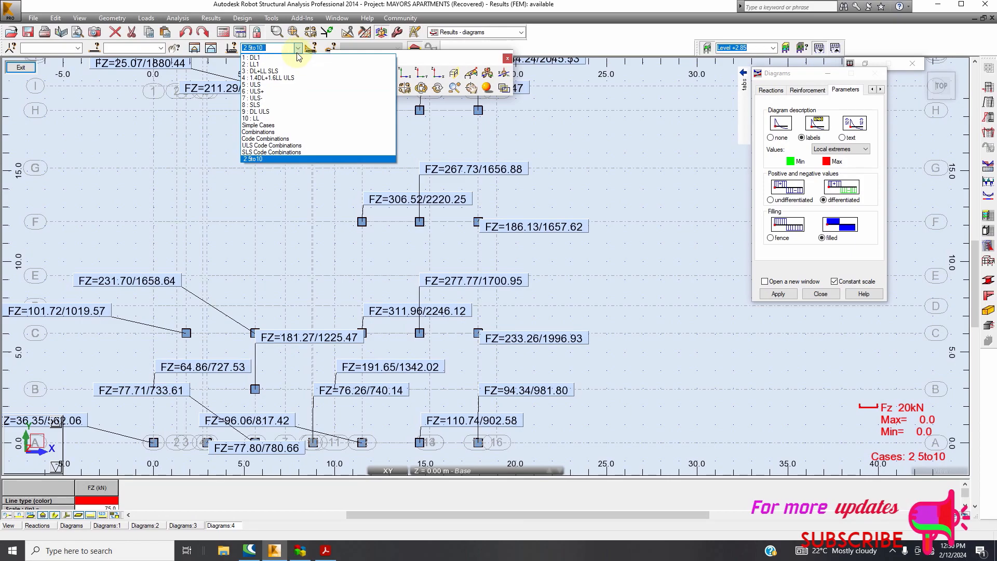
{"action": "left_click", "coordinate": [289, 86]}
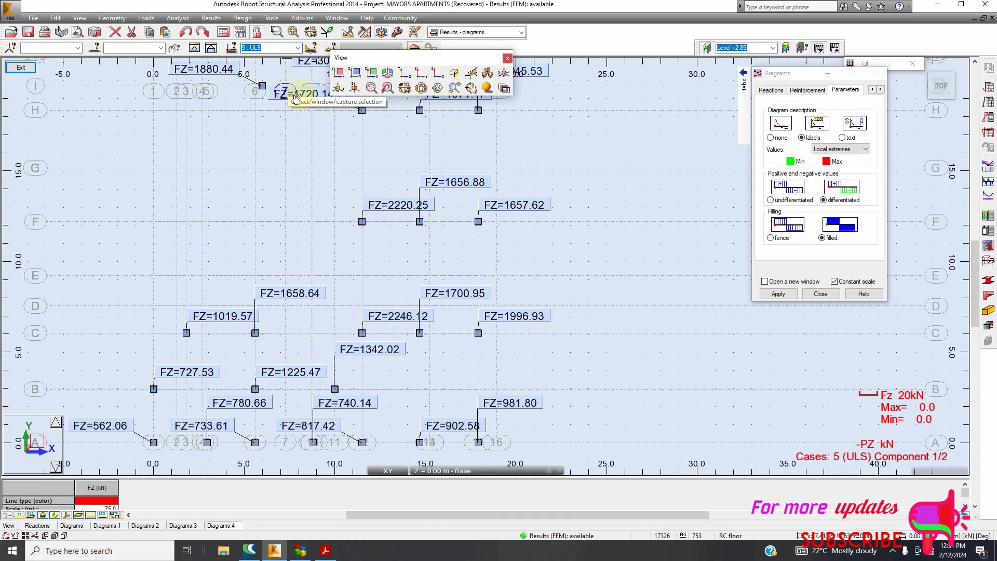
- Open the combination table for editing to review its entries, and move the floating View toolbar aside
{"action": "left_click", "coordinate": [147, 19]}
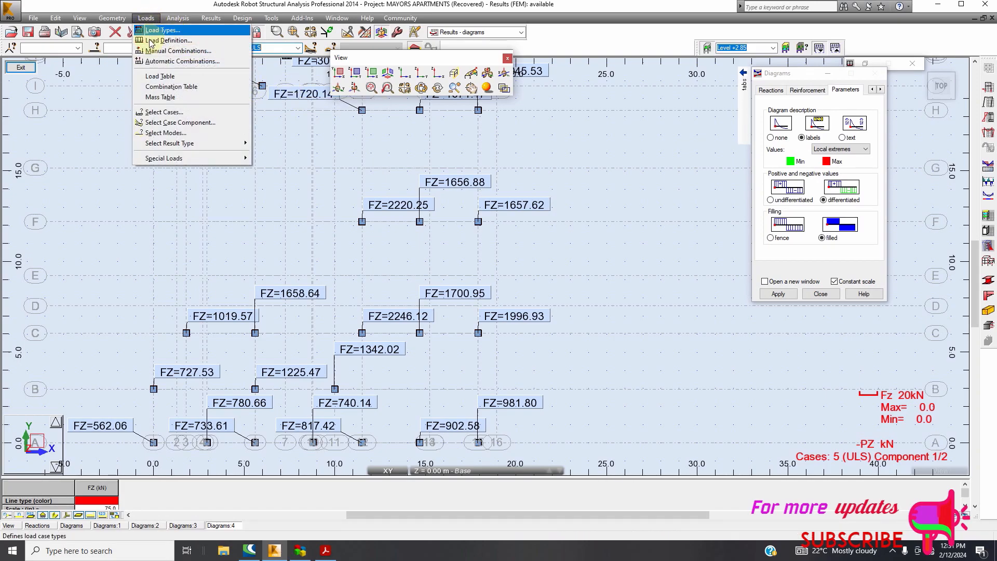
{"action": "left_click", "coordinate": [169, 86]}
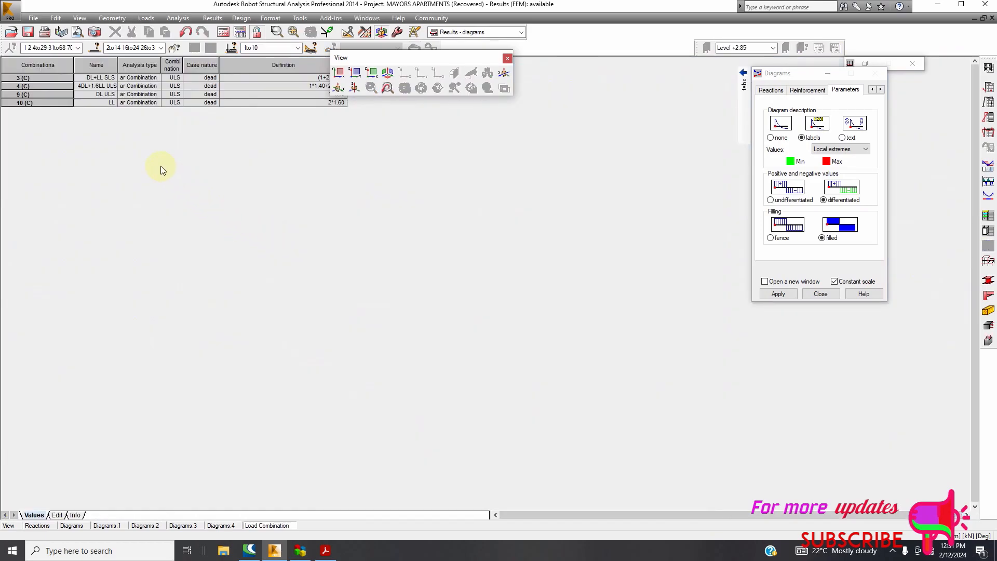
{"action": "left_click", "coordinate": [57, 515]}
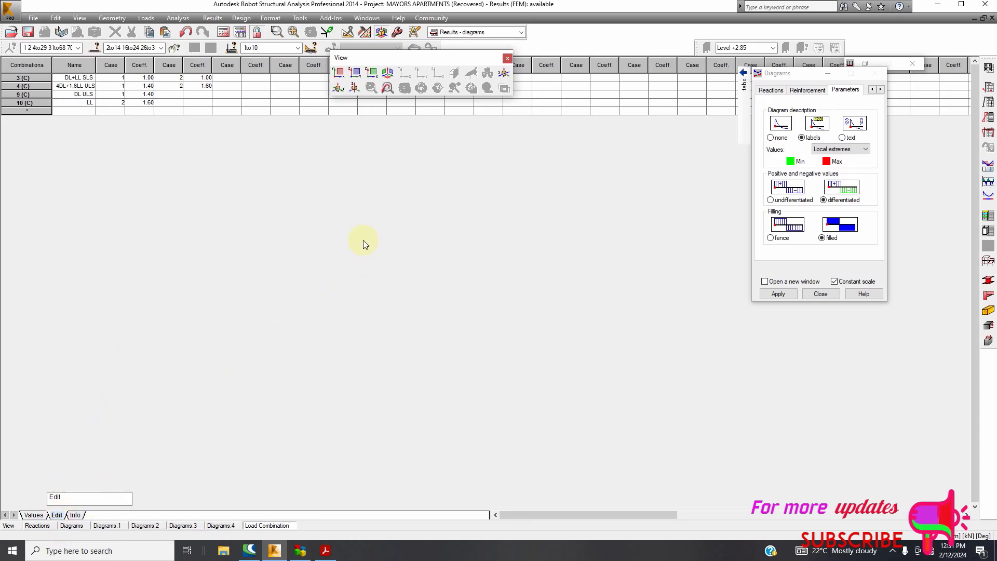
{"action": "left_click_drag", "start_coordinate": [385, 62], "coordinate": [448, 61]}
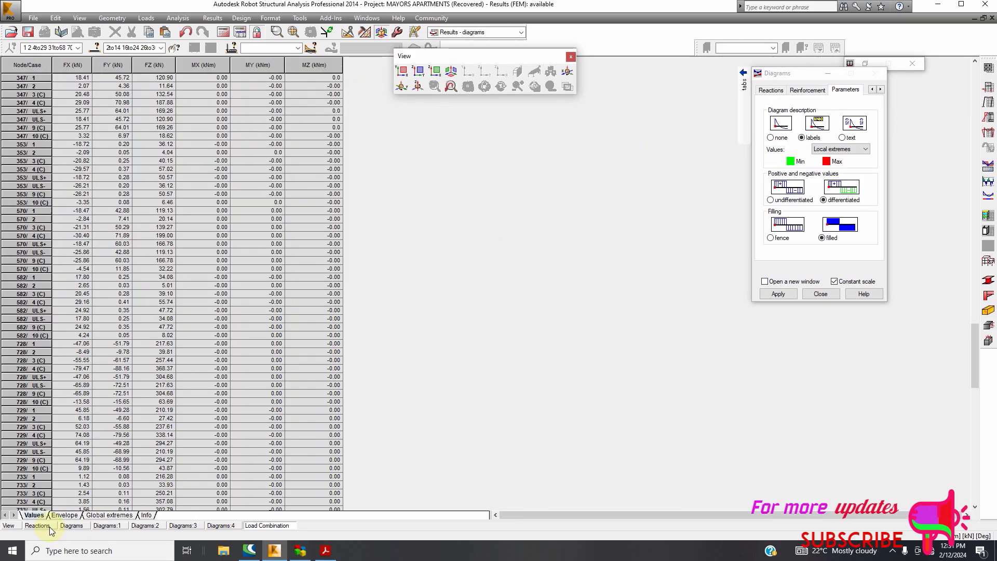
- Look over the reactions table and the 3D reaction diagram
{"action": "left_click", "coordinate": [49, 527]}
{"action": "left_click", "coordinate": [66, 527]}
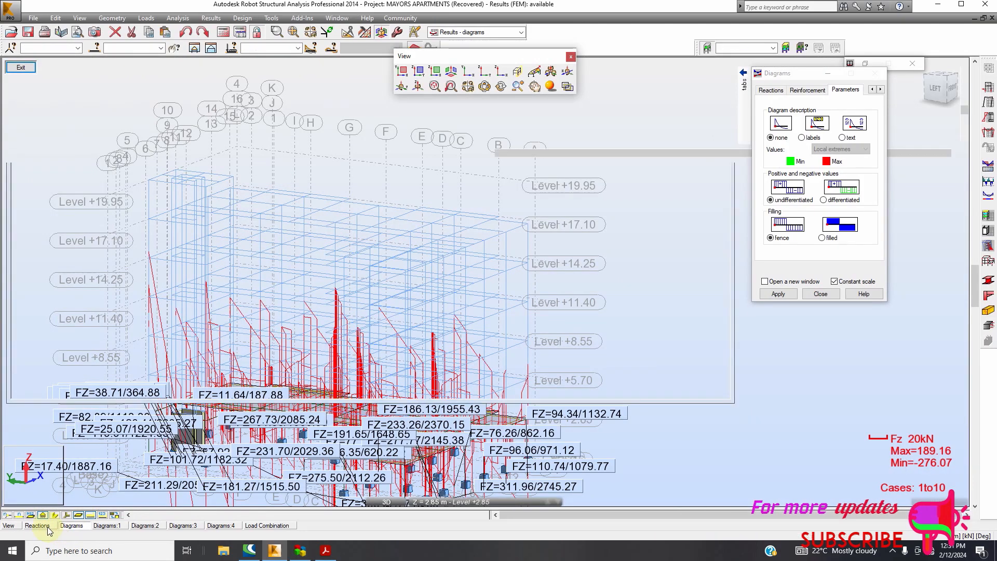
{"action": "left_click", "coordinate": [48, 528]}
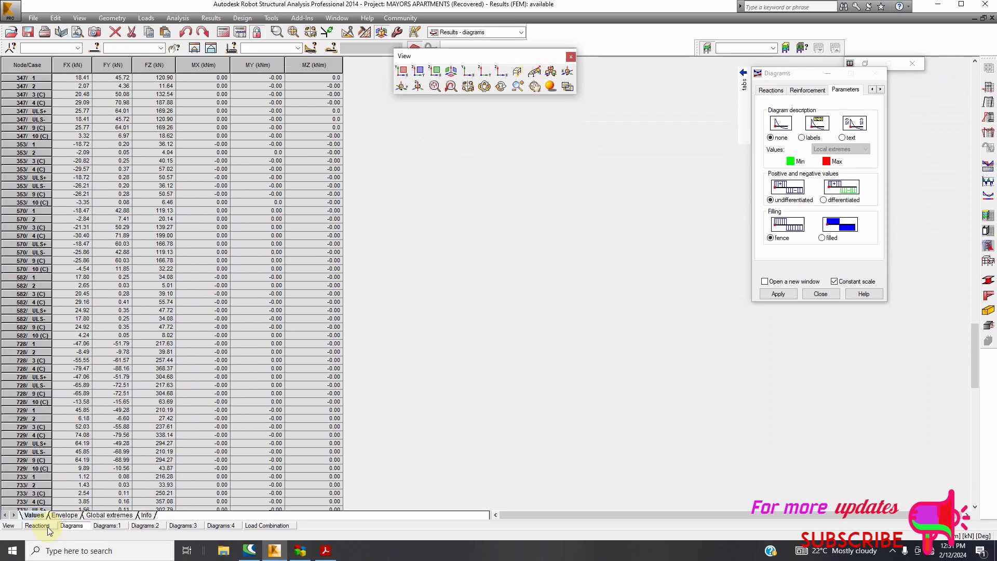
{"action": "left_click", "coordinate": [15, 526]}
- Reopen the load combination table for editing and rename combination 9 as 1.4 DL ULS and combination 10 as 1.6 LL
{"action": "left_click", "coordinate": [146, 18]}
{"action": "left_click", "coordinate": [168, 87]}
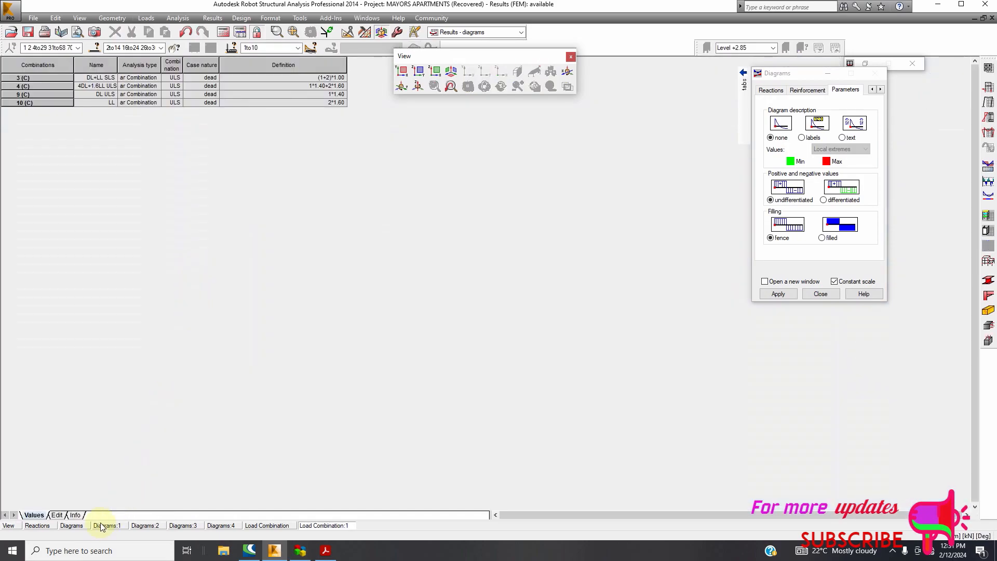
{"action": "left_click", "coordinate": [52, 514]}
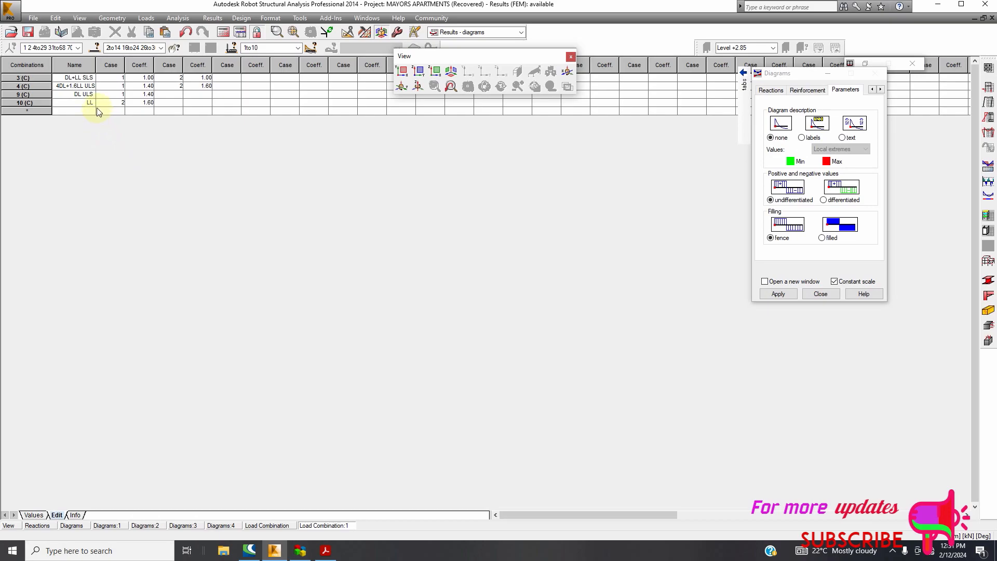
{"action": "double_click", "coordinate": [88, 96]}
{"action": "left_click", "coordinate": [82, 102]}
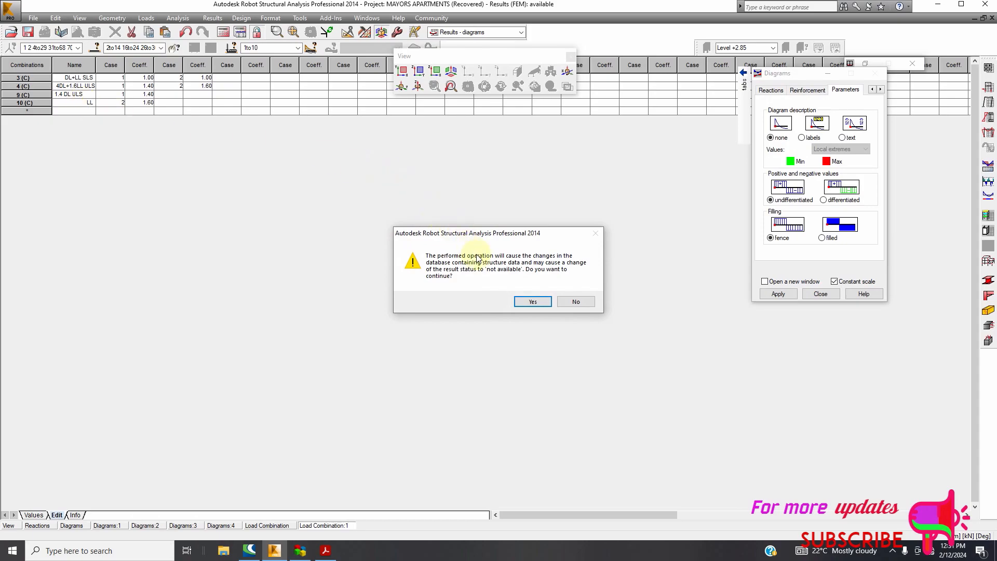
{"action": "left_click", "coordinate": [527, 303]}
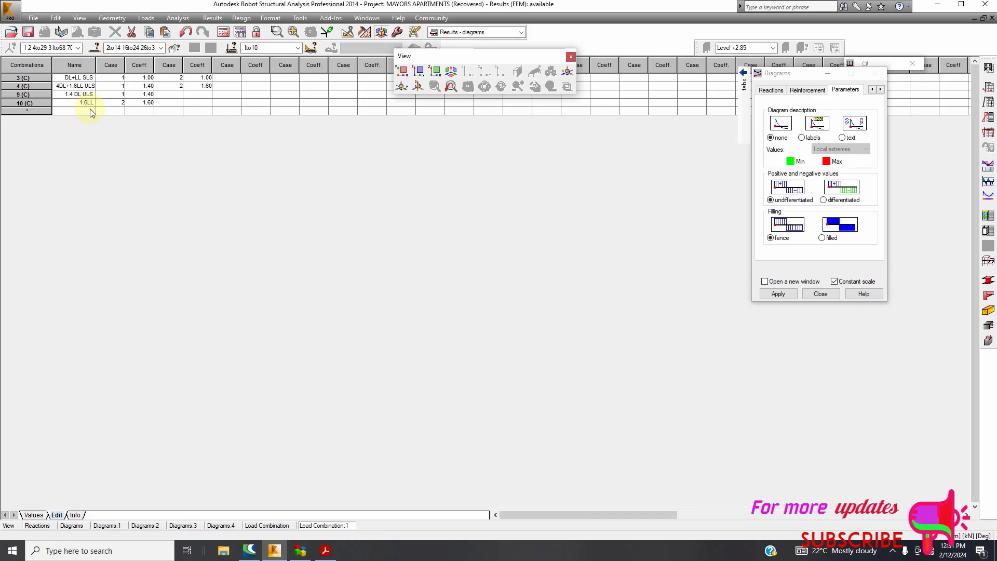
{"action": "left_click", "coordinate": [105, 105]}
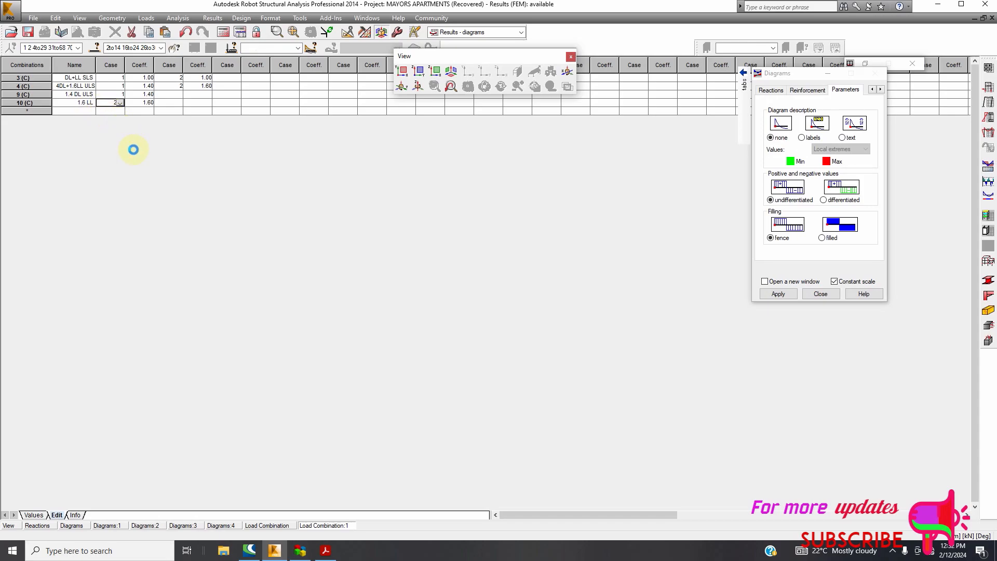
- Check the load cases assigned to the 1.6 LL and 1.4 DL ULS combinations, keeping LL1 for the former, and view the combination list summary
{"action": "left_click", "coordinate": [120, 104]}
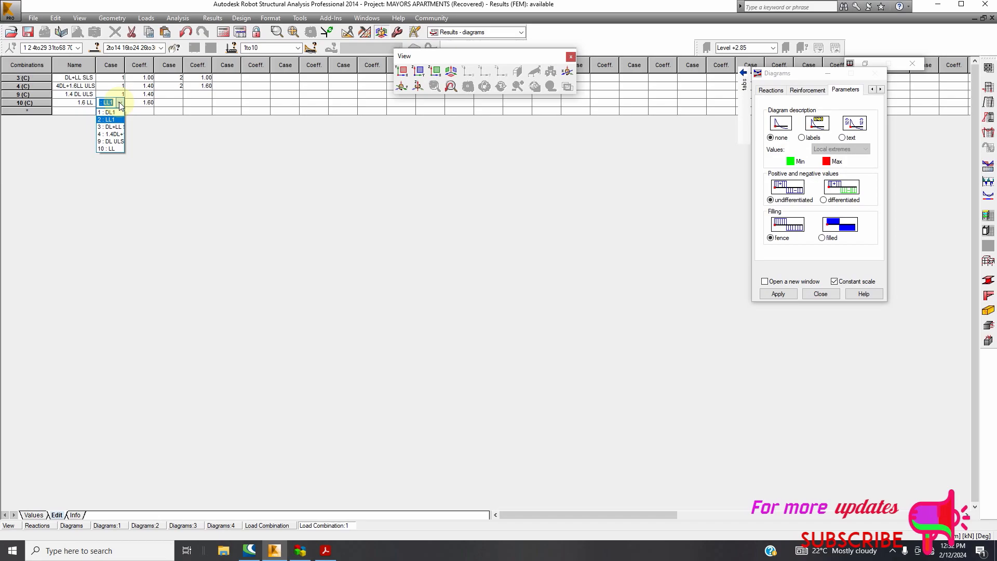
{"action": "left_click", "coordinate": [120, 104]}
{"action": "left_click", "coordinate": [120, 103]}
{"action": "left_click", "coordinate": [167, 162]}
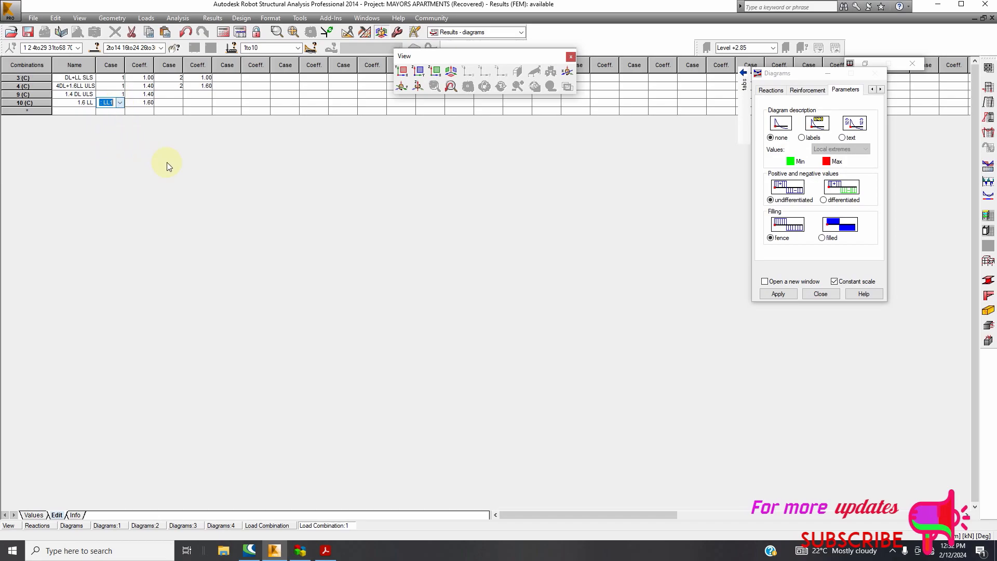
{"action": "left_click", "coordinate": [119, 103]}
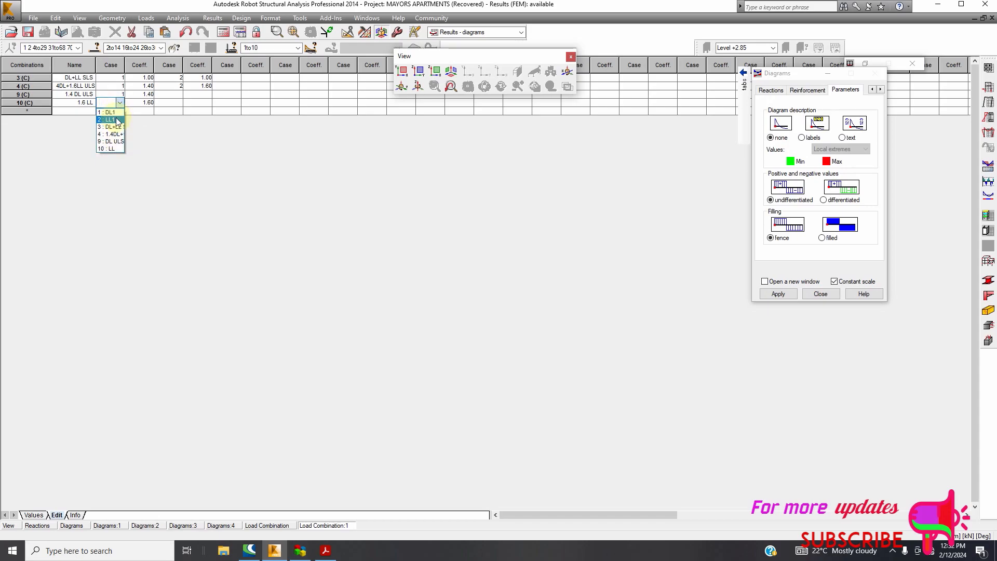
{"action": "left_click", "coordinate": [117, 119]}
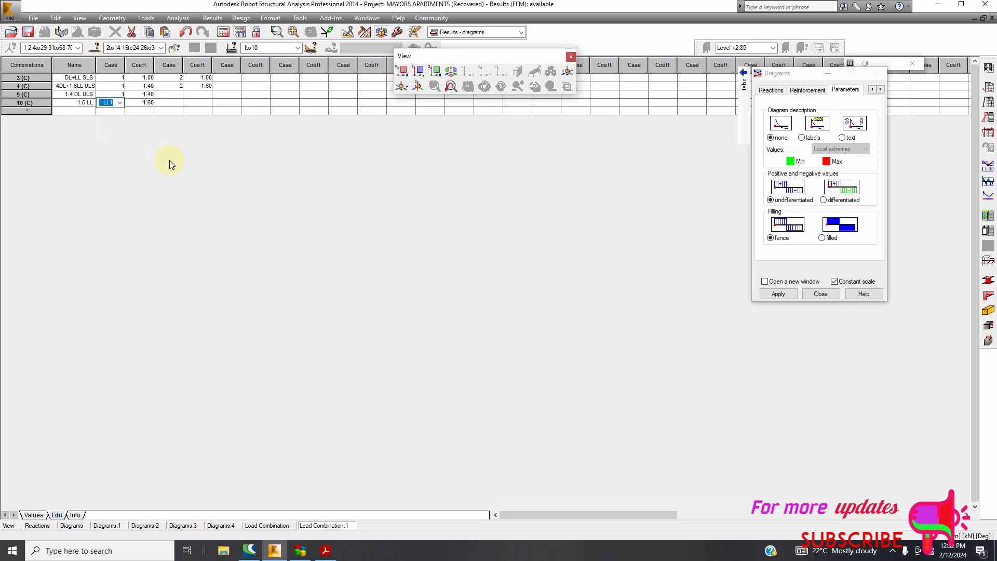
{"action": "left_click", "coordinate": [112, 95]}
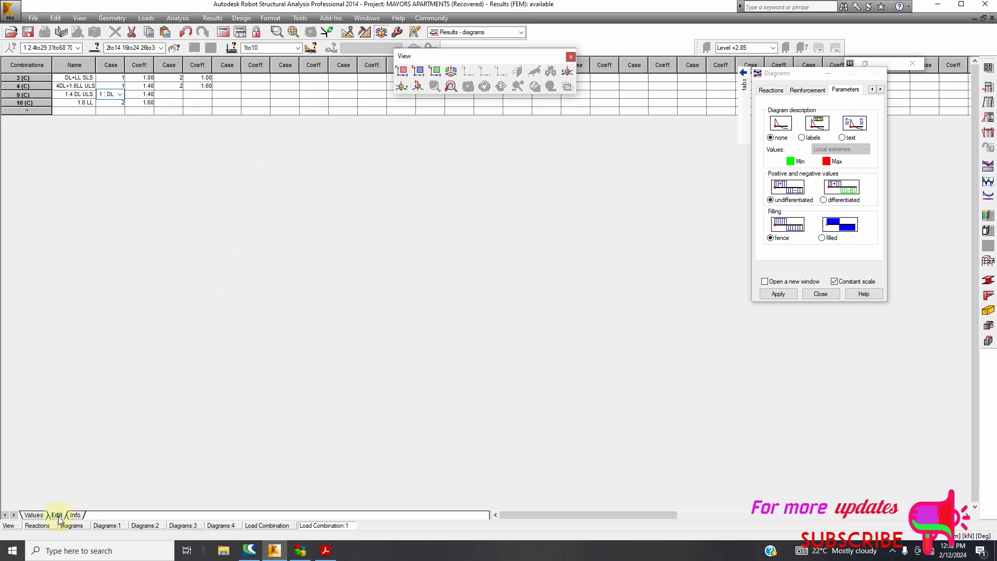
{"action": "left_click", "coordinate": [78, 515]}
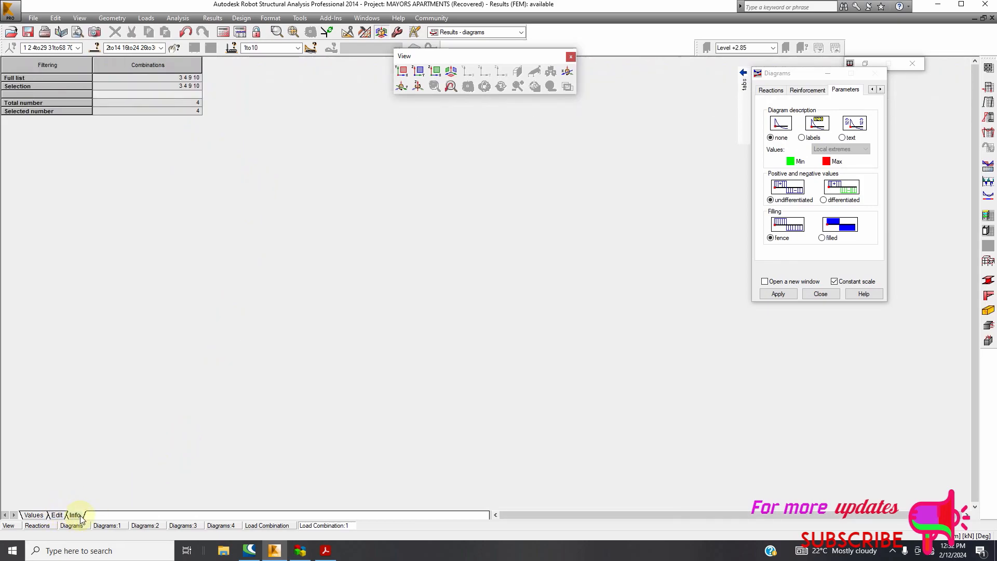
{"action": "left_click", "coordinate": [18, 77]}
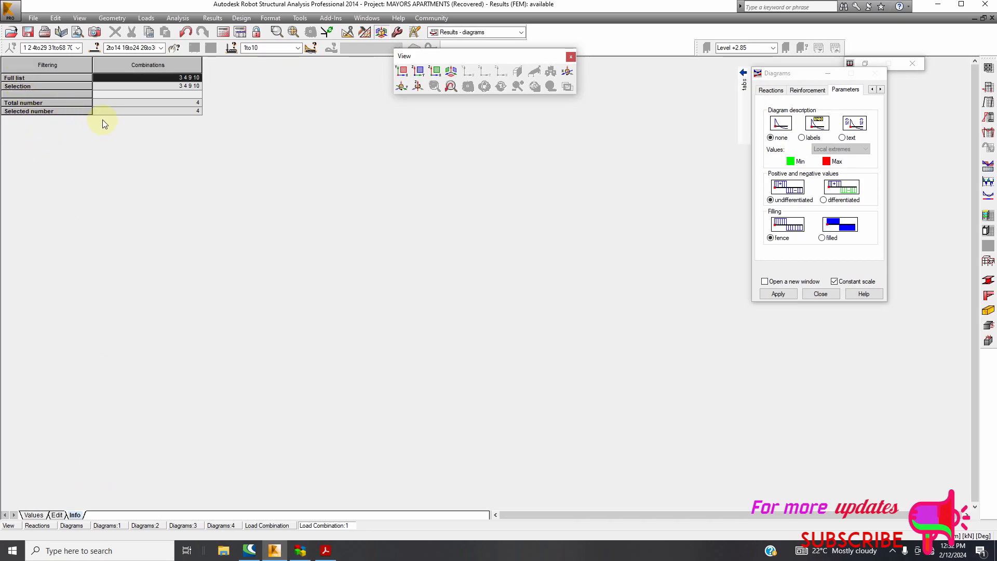
- Recalculate the structure from the model view, continuing past the node 85 instability warning, and dismiss the calculation messages
{"action": "left_click", "coordinate": [8, 526]}
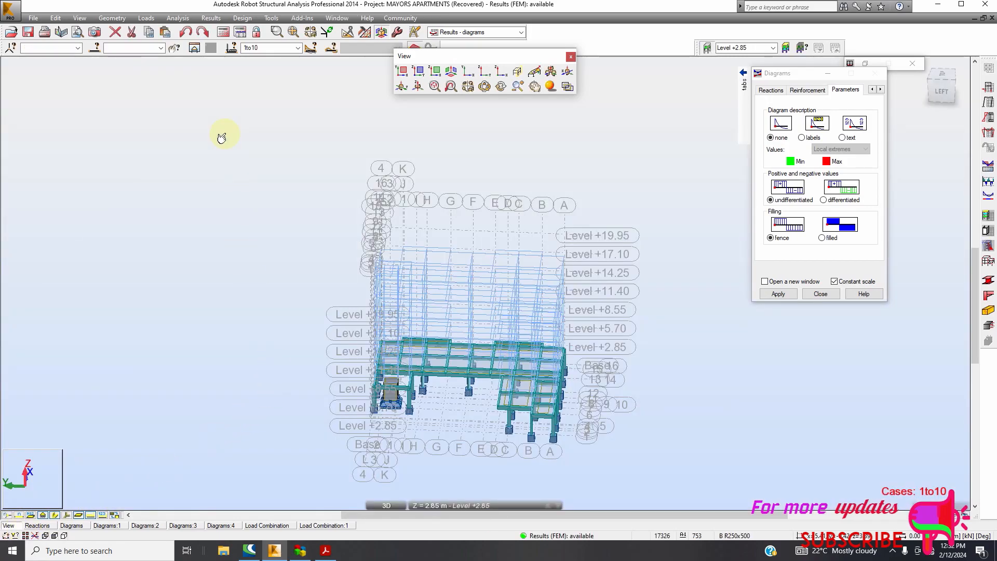
{"action": "left_click", "coordinate": [178, 18]}
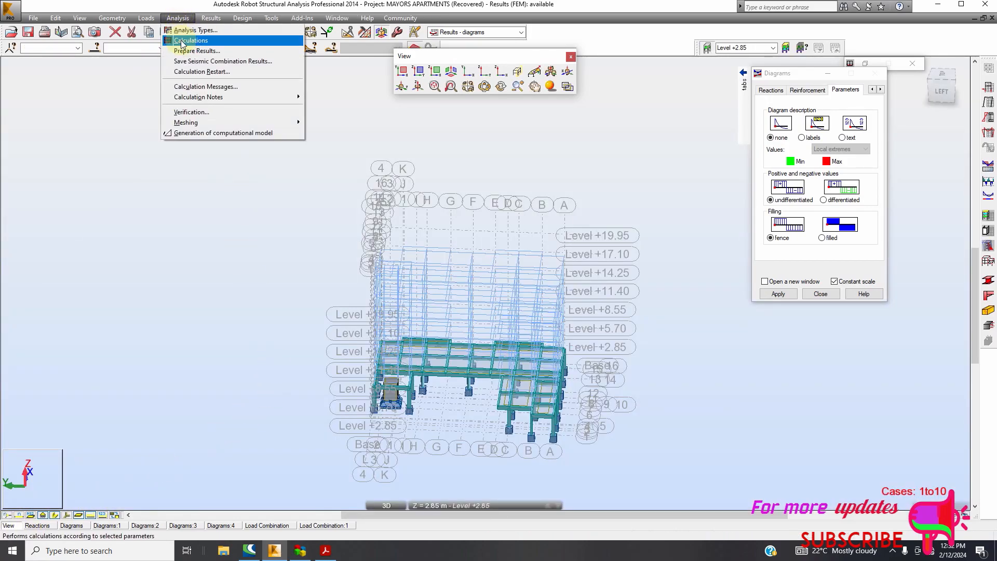
{"action": "left_click", "coordinate": [193, 38]}
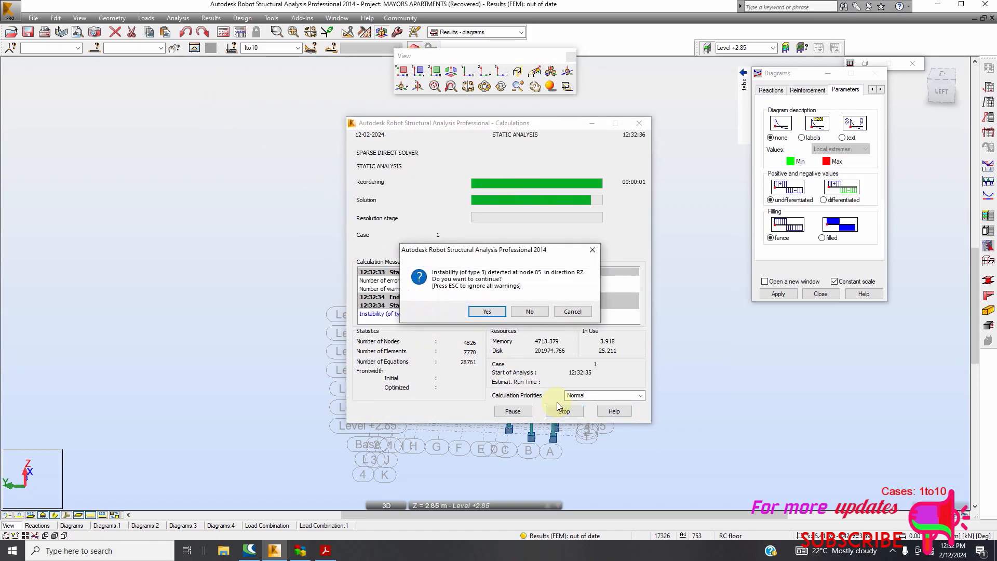
{"action": "left_click", "coordinate": [486, 312]}
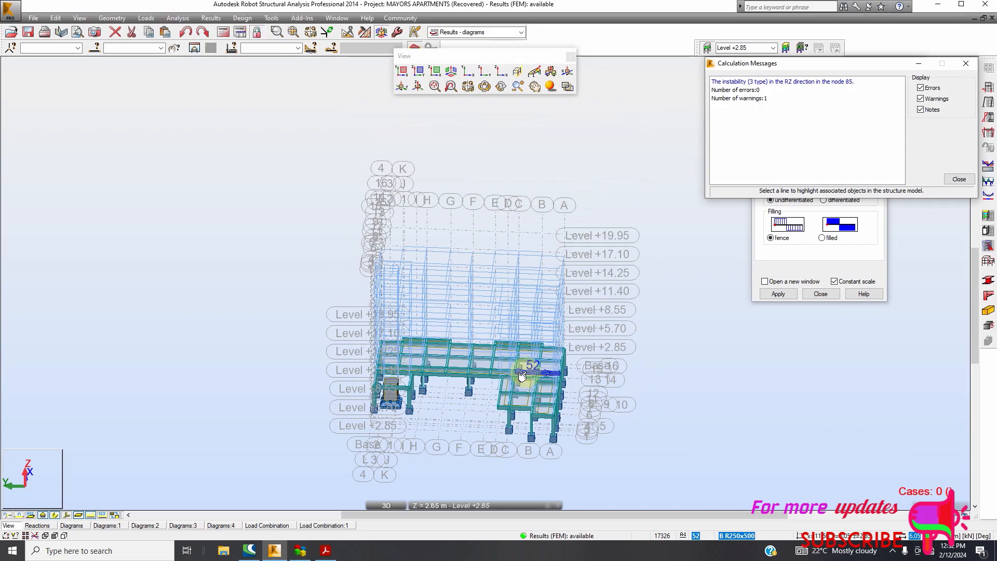
{"action": "left_click", "coordinate": [959, 179]}
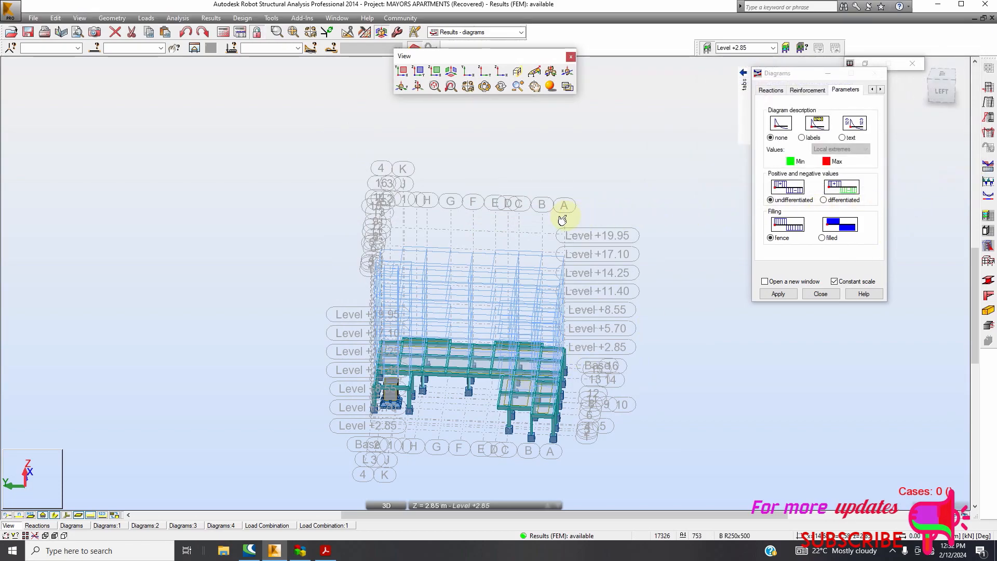
{"action": "left_click", "coordinate": [207, 20]}
{"action": "mouse_move", "coordinate": [242, 40]}
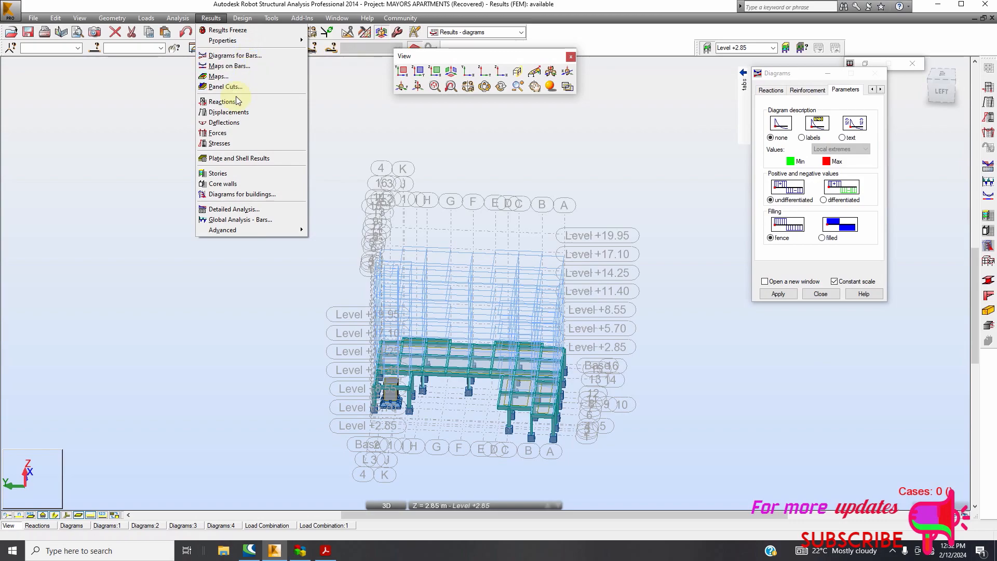
{"action": "left_click", "coordinate": [367, 132]}
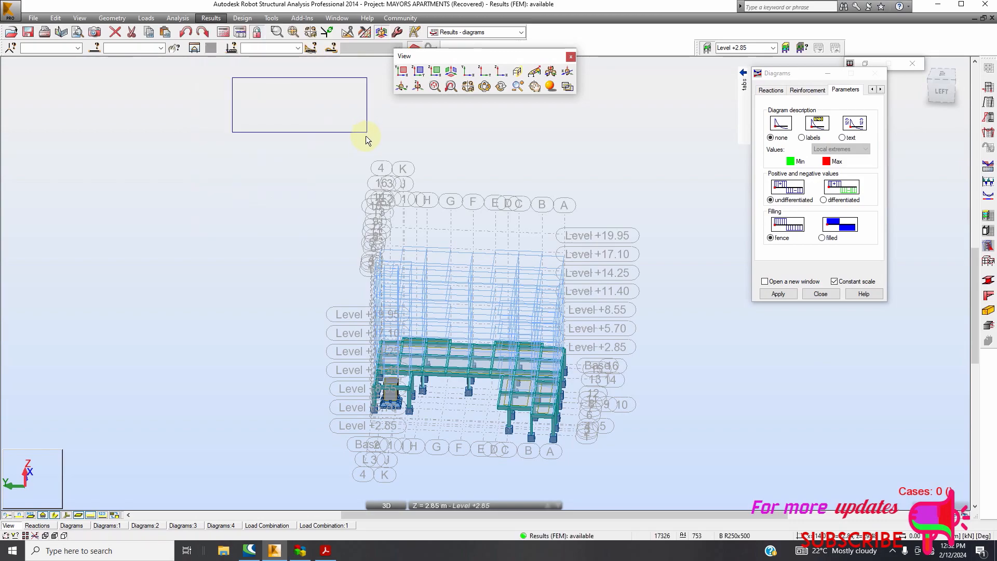
- Switch the workspace layout to Geometry and turn off story filtering to show the whole building
{"action": "left_click", "coordinate": [498, 33]}
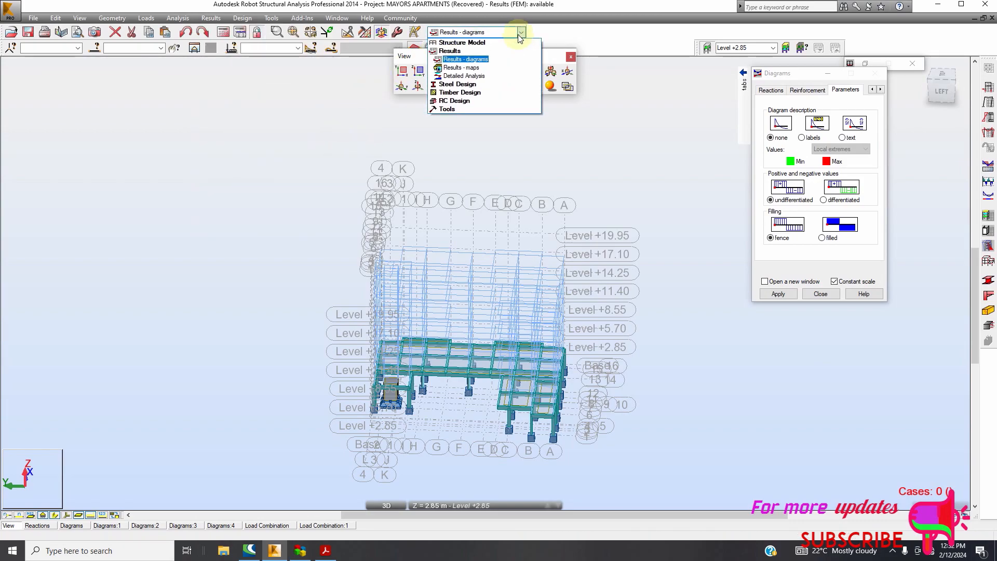
{"action": "left_click", "coordinate": [439, 101]}
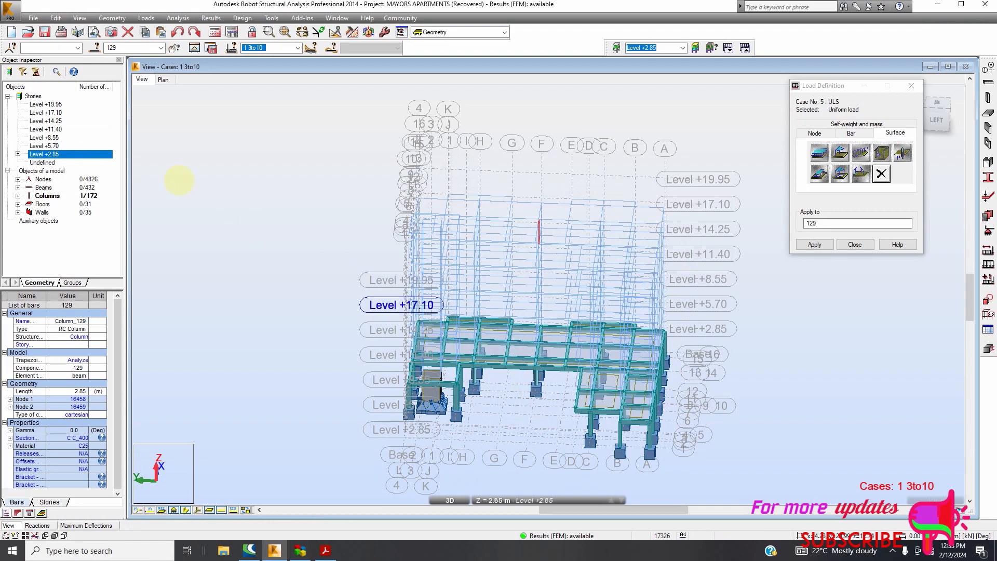
{"action": "right_click", "coordinate": [91, 154]}
{"action": "mouse_move", "coordinate": [113, 164]}
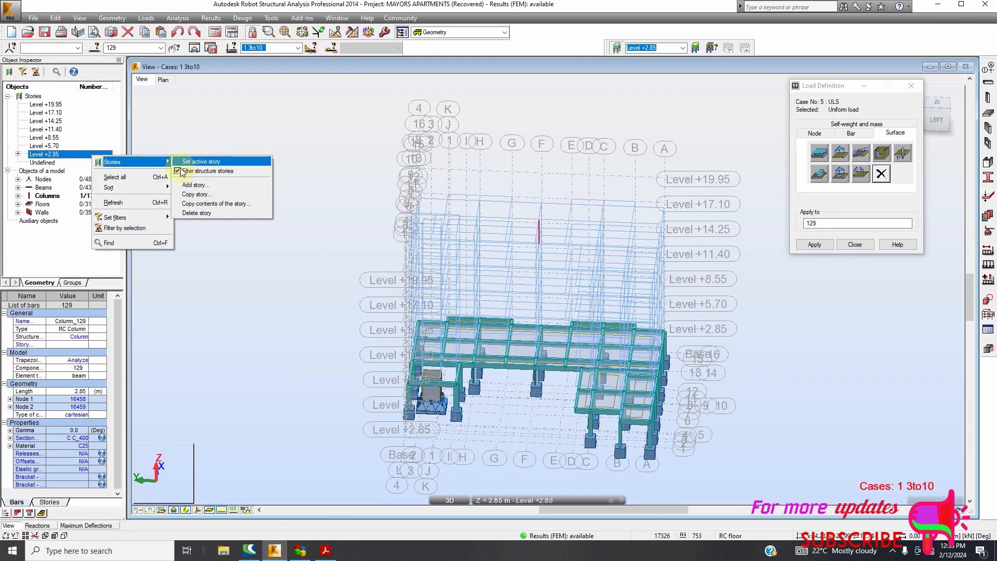
{"action": "left_click", "coordinate": [203, 171]}
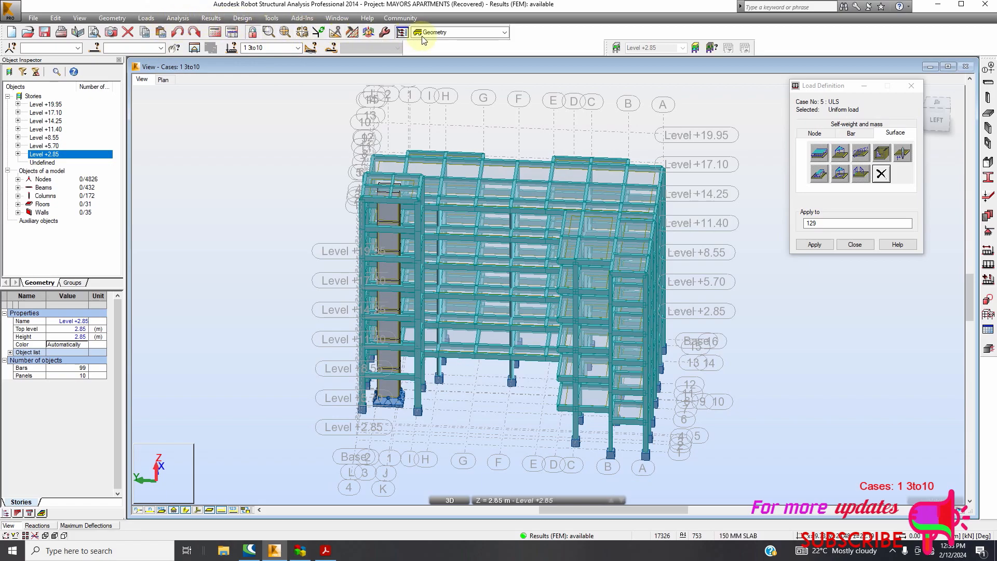
- Return the workspace layout to Results - diagrams and filter the structure to story Level +2.85
{"action": "left_click", "coordinate": [503, 33]}
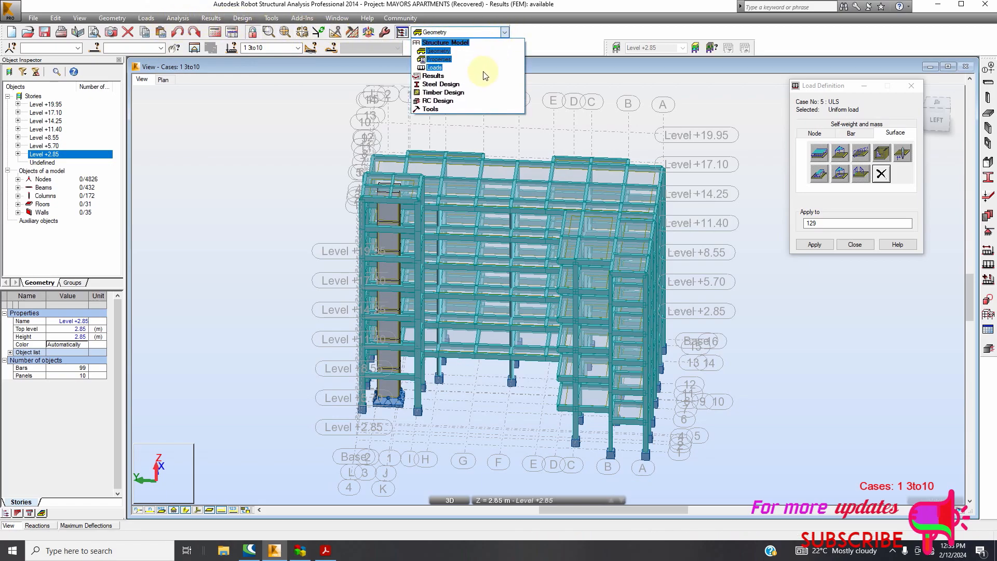
{"action": "left_click", "coordinate": [449, 59]}
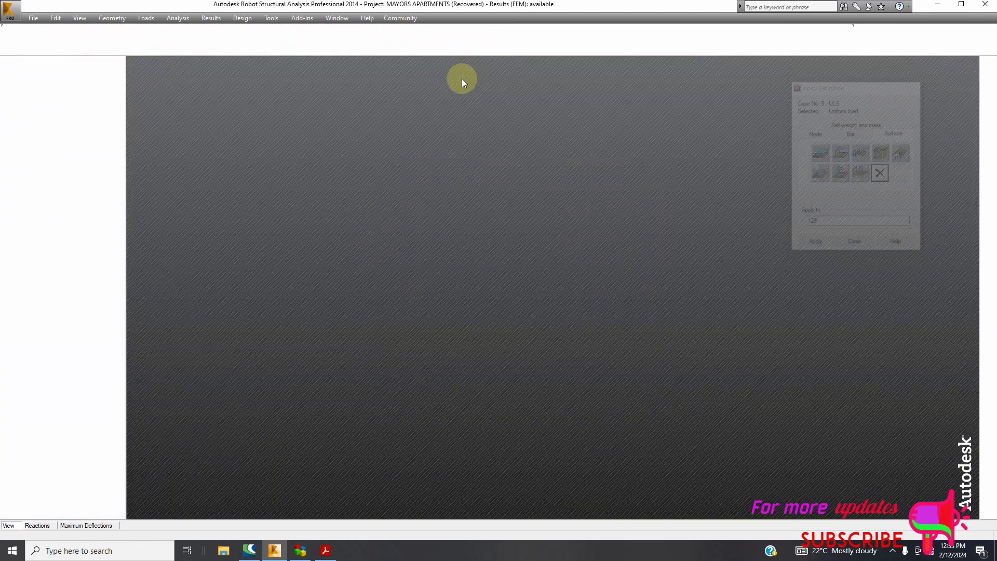
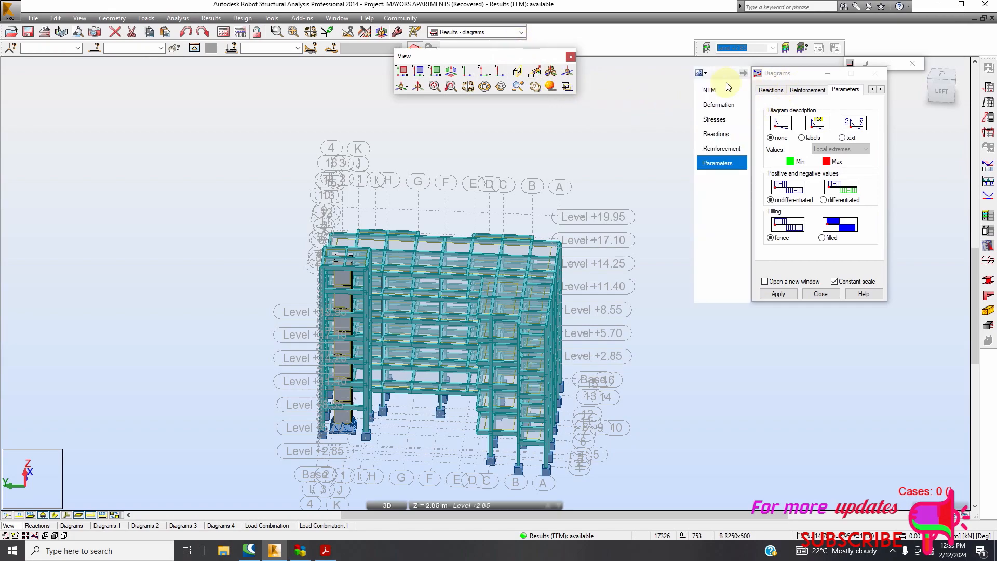
{"action": "left_click", "coordinate": [706, 49]}
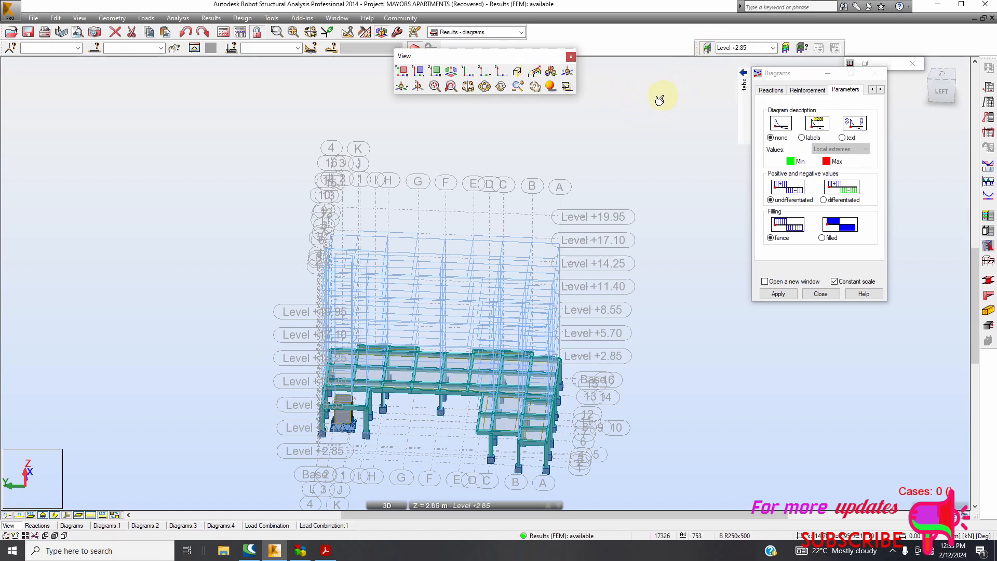
- Apply FZ reaction diagrams with linear supports included and constant scale off, and close the floating View toolbar
{"action": "left_click", "coordinate": [829, 74]}
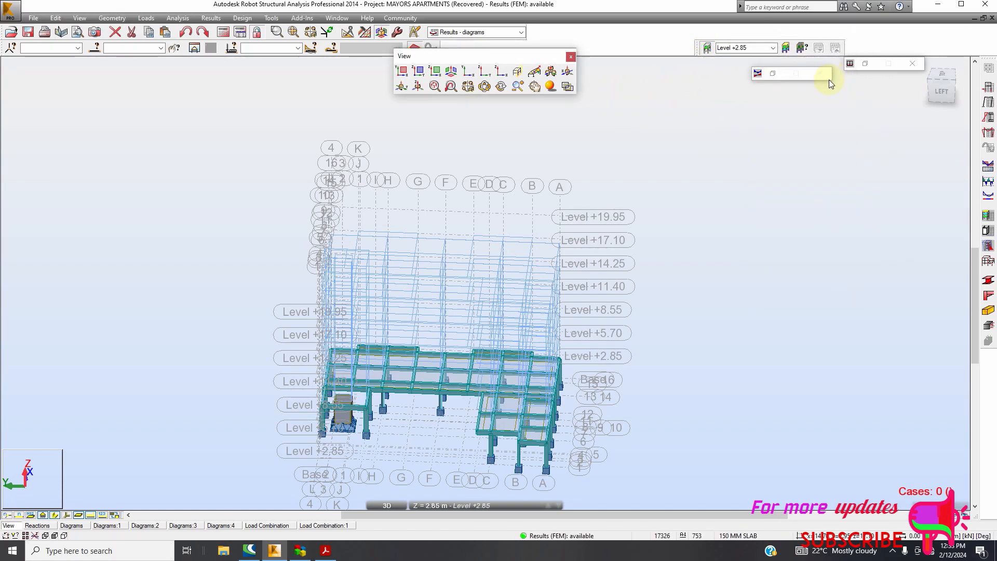
{"action": "left_click", "coordinate": [772, 74]}
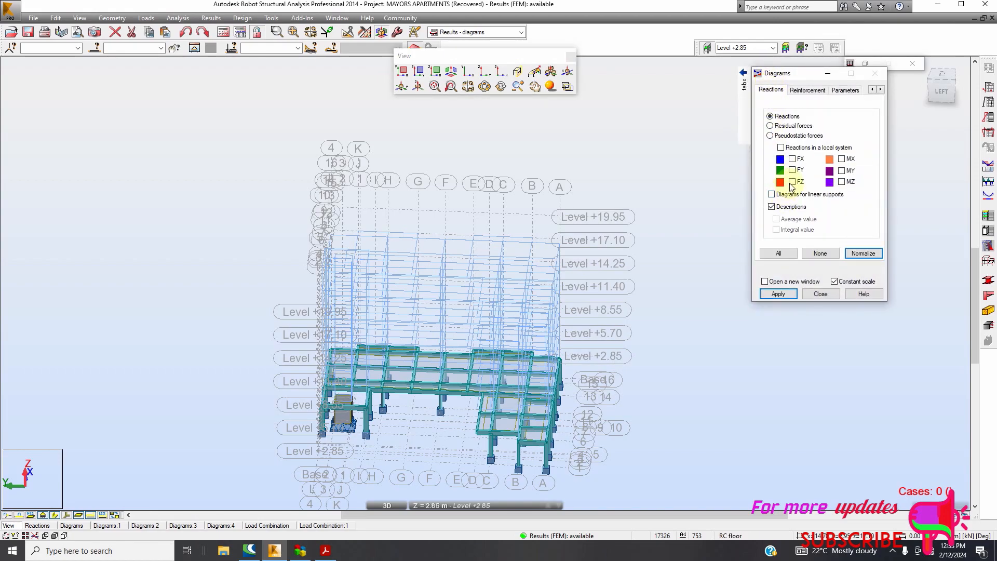
{"action": "left_click", "coordinate": [791, 180]}
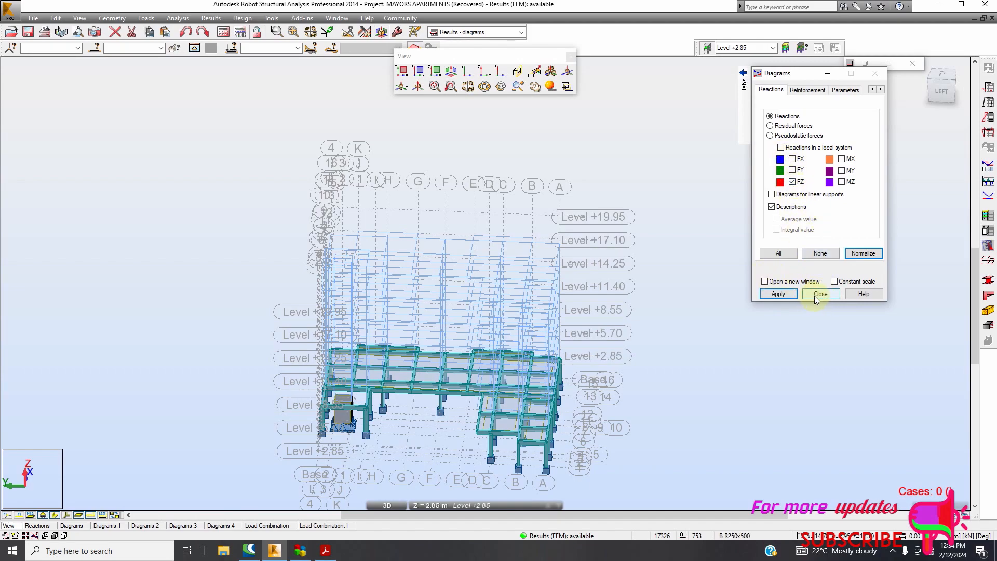
{"action": "left_click", "coordinate": [571, 56]}
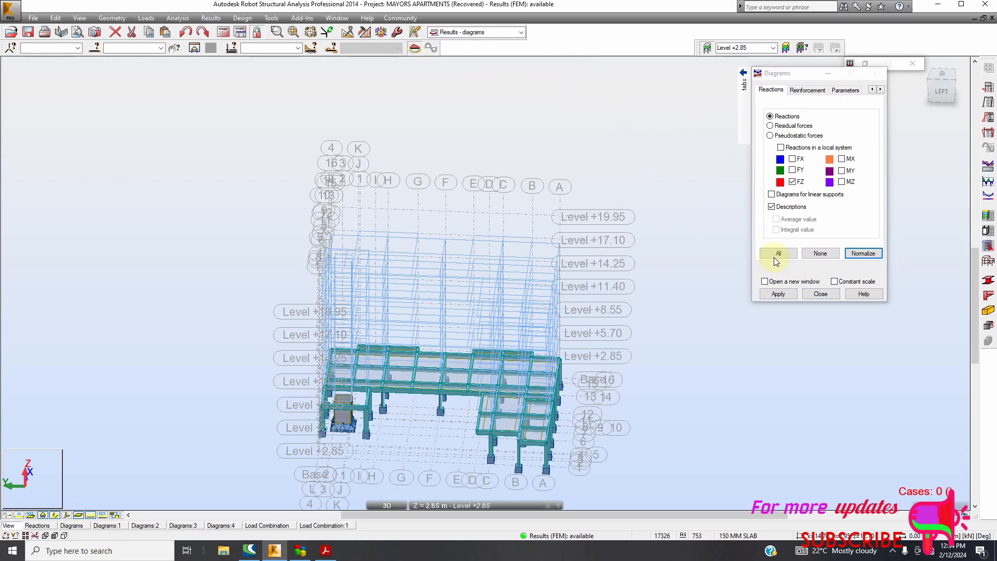
{"action": "left_click", "coordinate": [772, 194]}
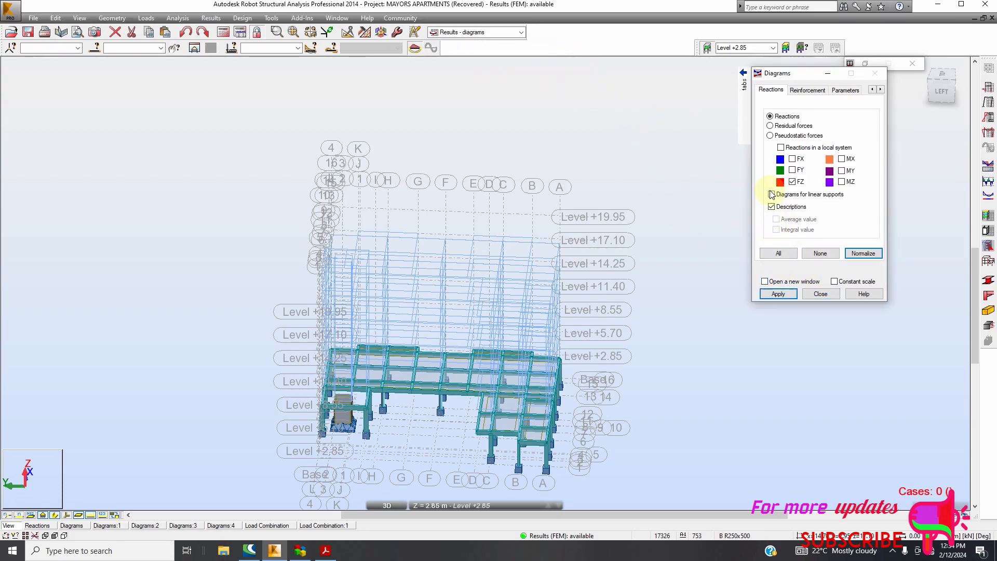
{"action": "left_click", "coordinate": [784, 293]}
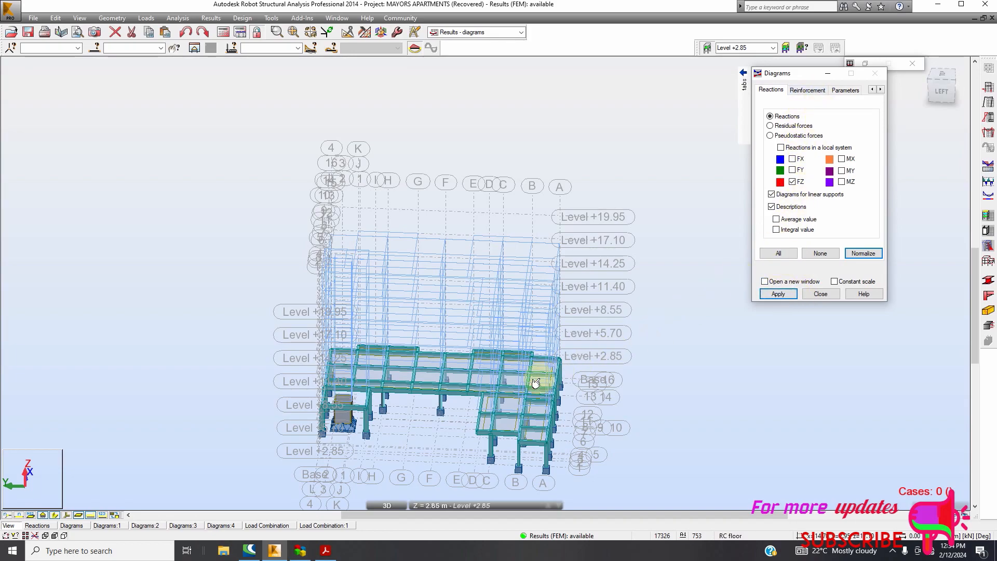
- Apply the reaction diagrams with integral-value descriptions, labels, differentiated positive and negative values, and filled diagrams, and minimise the Diagrams dialog
{"action": "scroll", "coordinate": [491, 358], "scroll_direction": "up", "scroll_amount": 2}
{"action": "scroll", "coordinate": [530, 244], "scroll_direction": "down", "scroll_amount": 2}
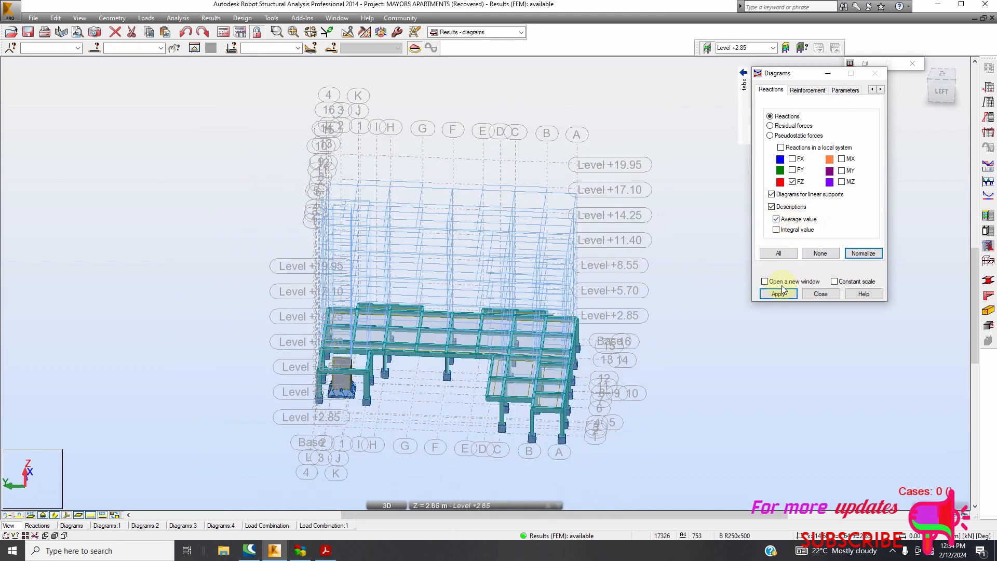
{"action": "left_click", "coordinate": [776, 229]}
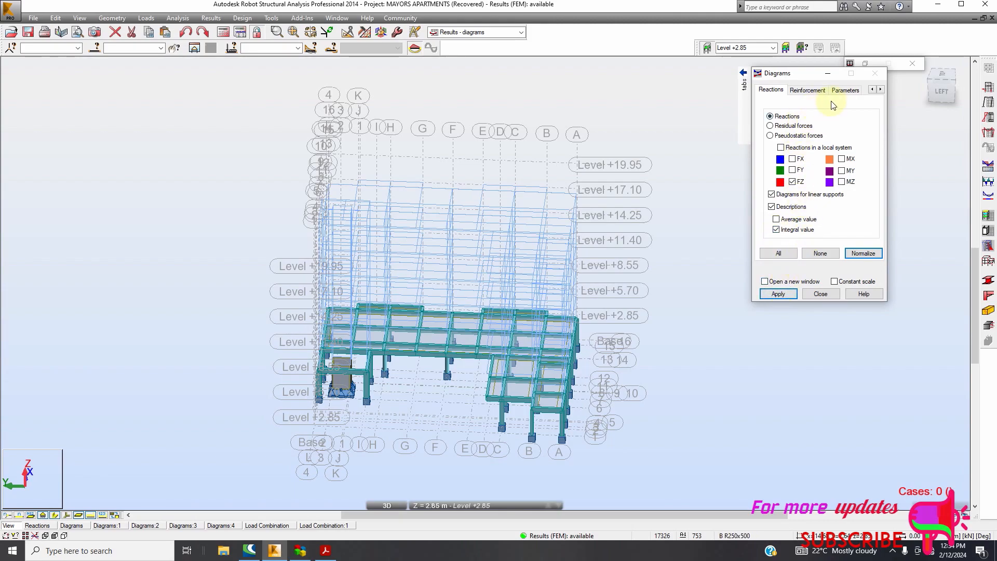
{"action": "left_click", "coordinate": [844, 91]}
{"action": "left_click", "coordinate": [802, 138]}
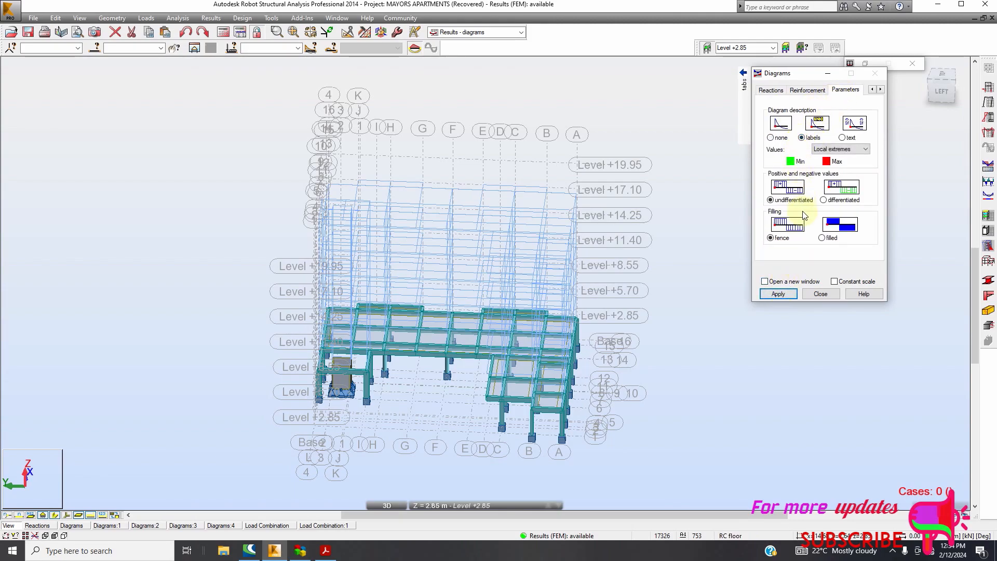
{"action": "left_click", "coordinate": [824, 201]}
{"action": "left_click", "coordinate": [823, 238]}
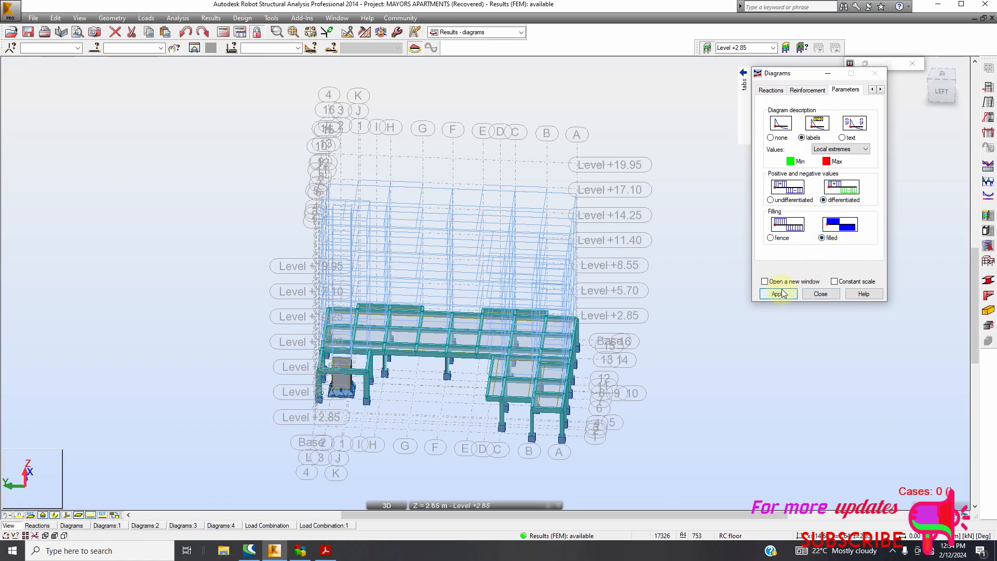
{"action": "left_click", "coordinate": [784, 294]}
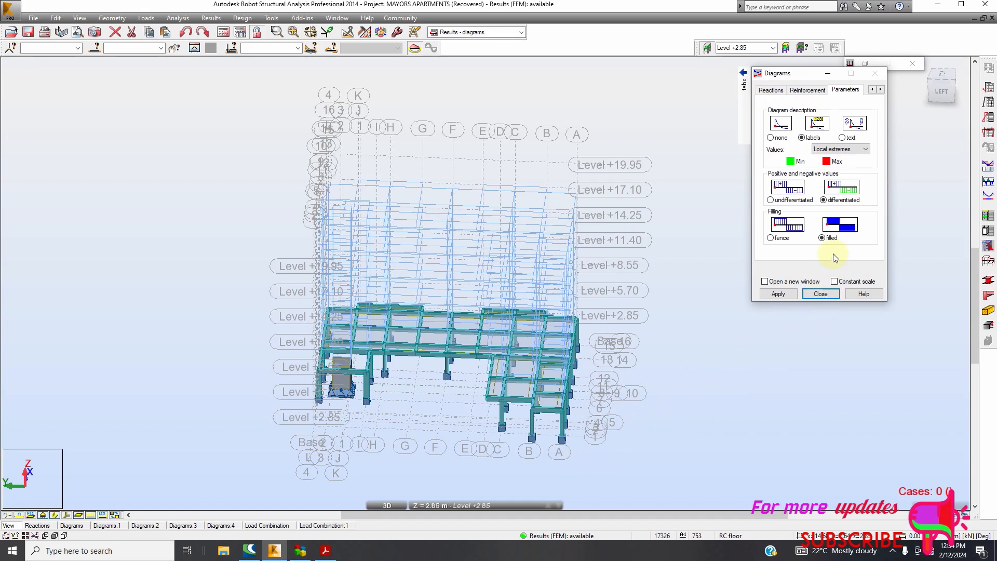
{"action": "left_click", "coordinate": [828, 76]}
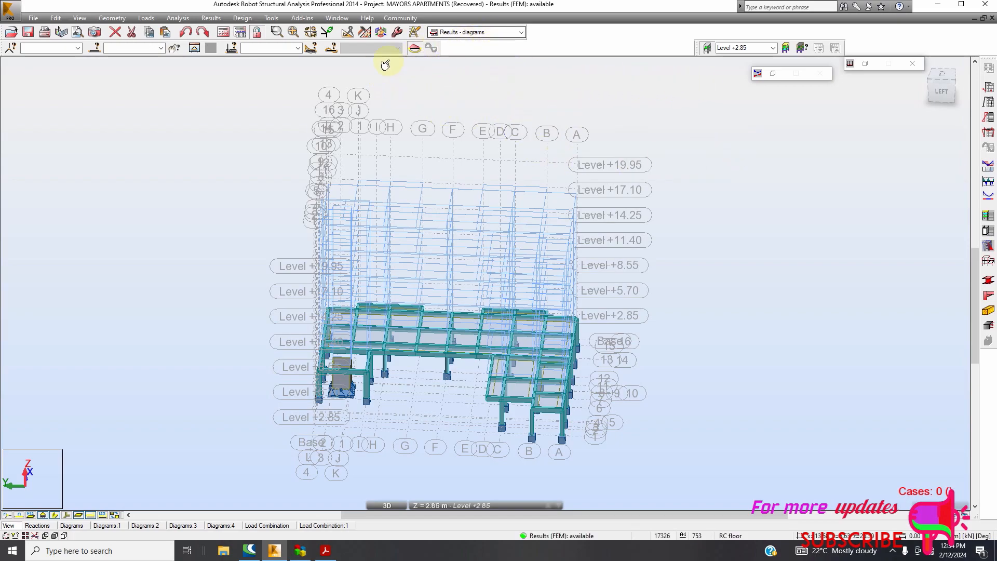
- Set the work plane to Base at Z = 0.00 m and switch the model to the XY plan view
{"action": "scroll", "coordinate": [578, 290], "scroll_direction": "up", "scroll_amount": 1}
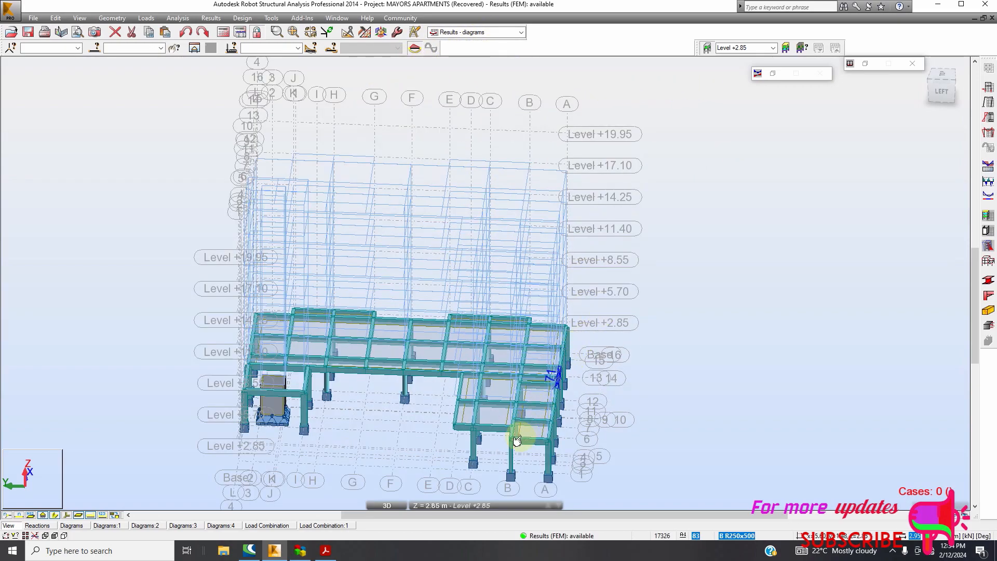
{"action": "left_click", "coordinate": [503, 506]}
{"action": "left_click", "coordinate": [464, 495]}
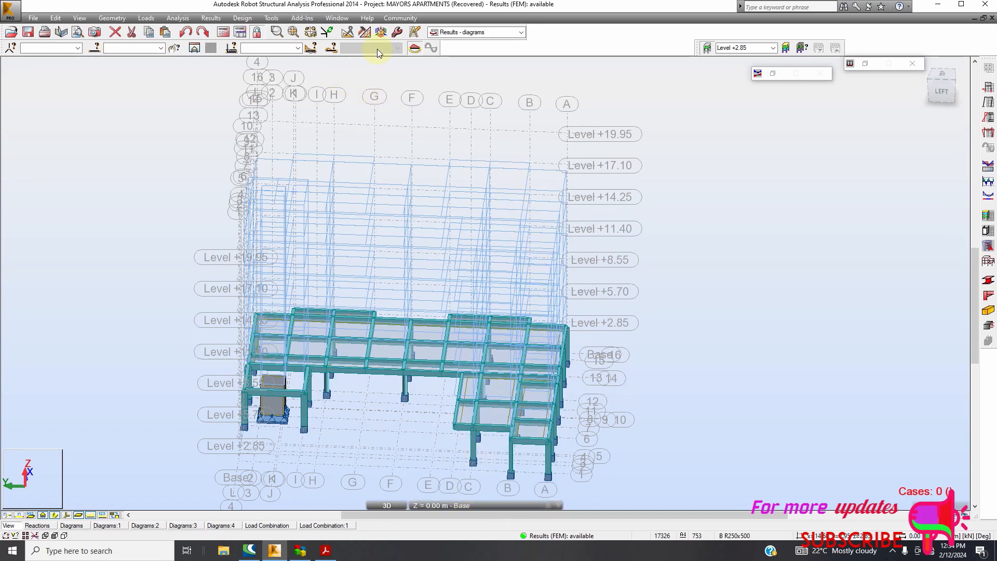
{"action": "left_click", "coordinate": [381, 32]}
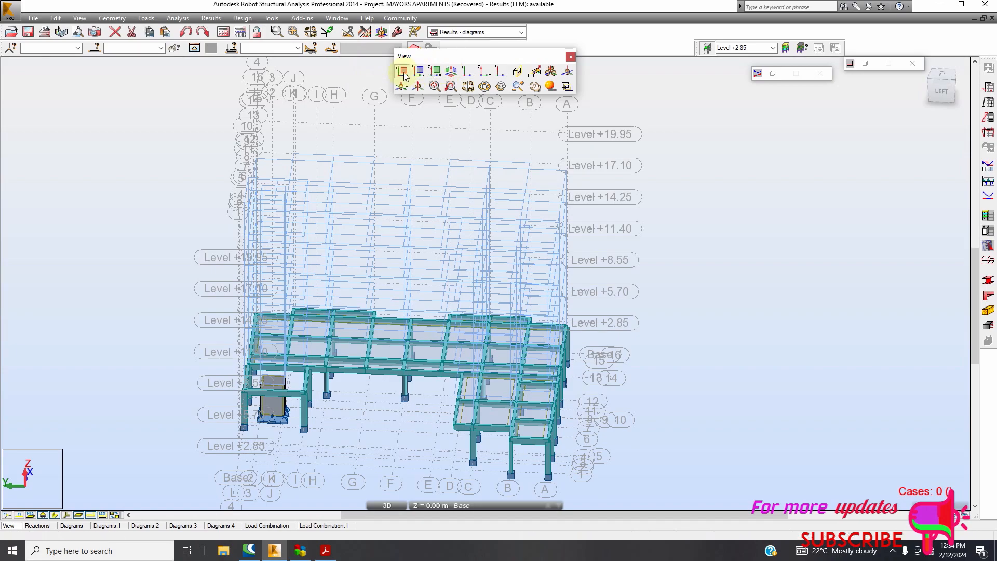
{"action": "left_click", "coordinate": [404, 72]}
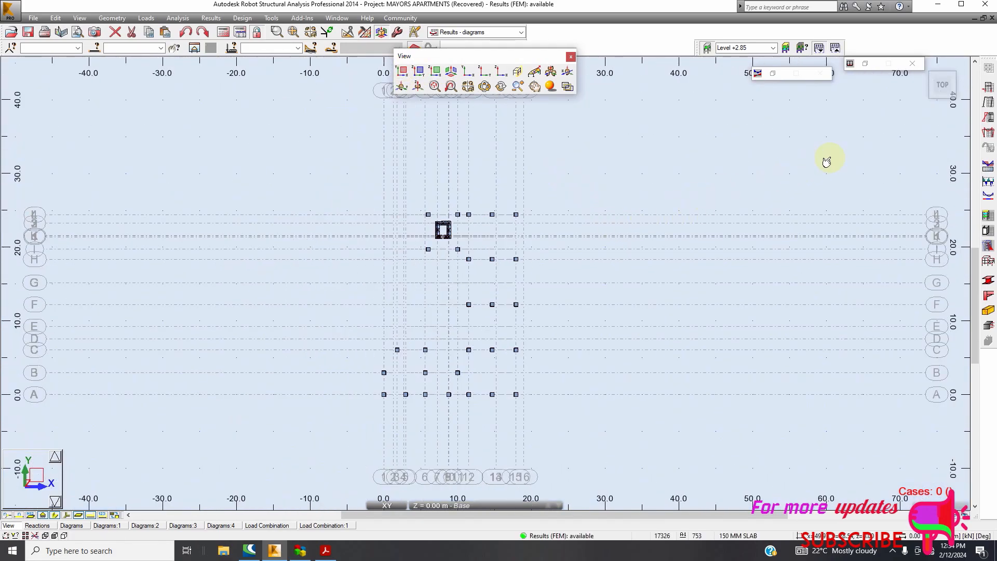
- Reopen the Diagrams dialog and apply the FZ reactions in the local system with integral values
{"action": "left_click", "coordinate": [776, 73]}
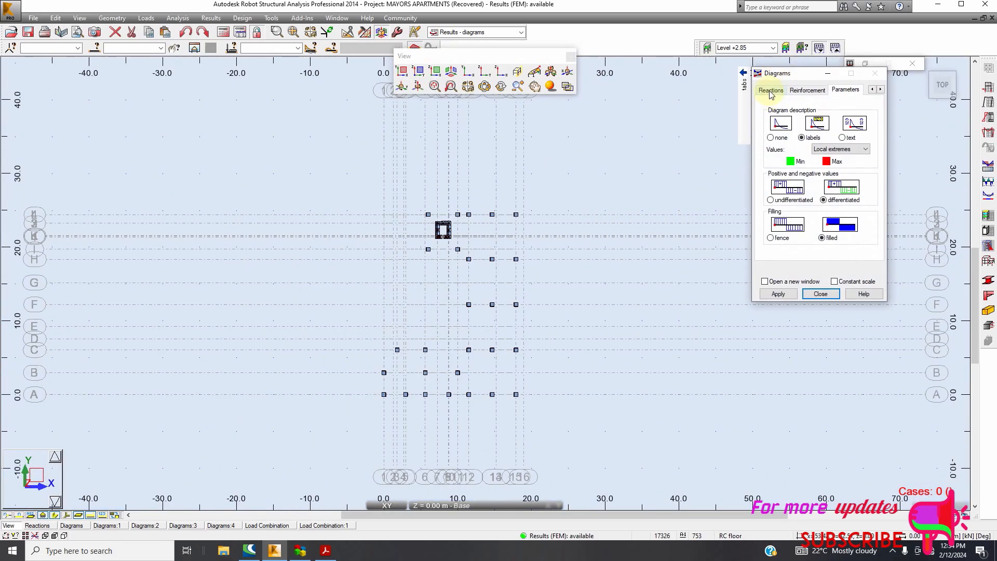
{"action": "left_click", "coordinate": [771, 92]}
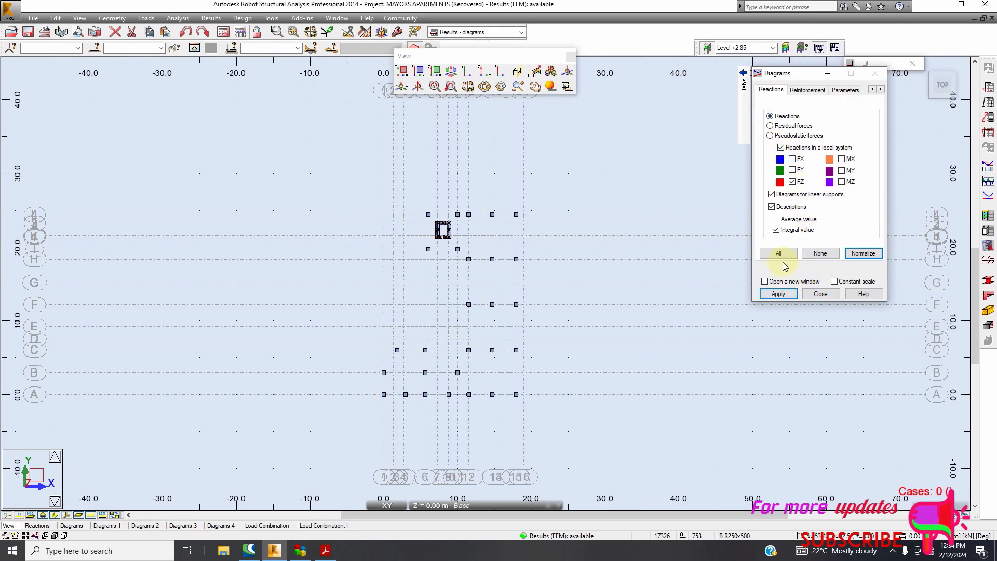
{"action": "left_click", "coordinate": [781, 295]}
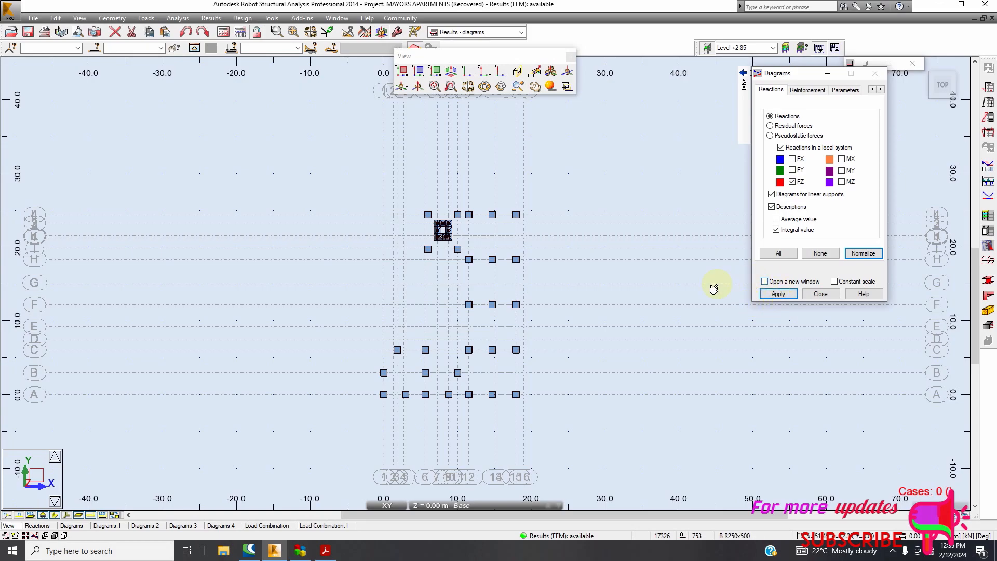
{"action": "scroll", "coordinate": [462, 228], "scroll_direction": "up", "scroll_amount": 3}
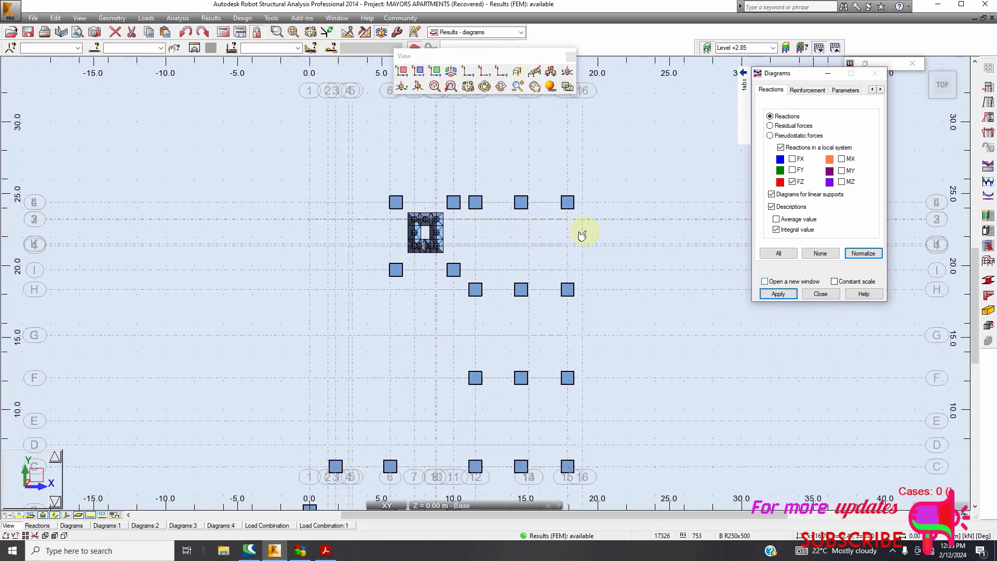
- Switch the reaction descriptions to average values, turn on constant scale, and exclude diagrams for linear supports
{"action": "left_click", "coordinate": [778, 295]}
{"action": "left_click", "coordinate": [834, 282]}
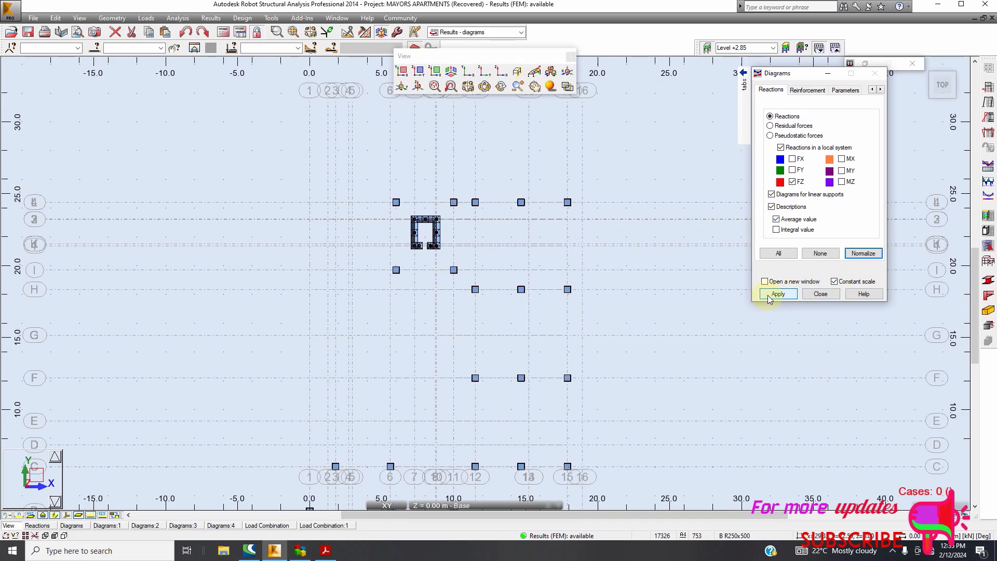
{"action": "left_click", "coordinate": [771, 194]}
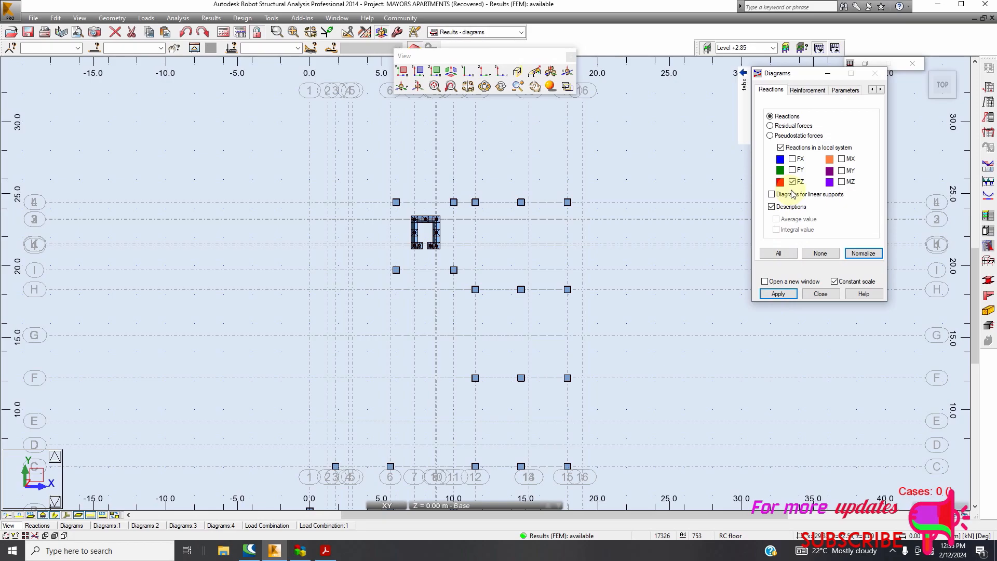
- Display the FZ support reactions for load case DL1 in the base plan
{"action": "scroll", "coordinate": [387, 218], "scroll_direction": "down", "scroll_amount": 2}
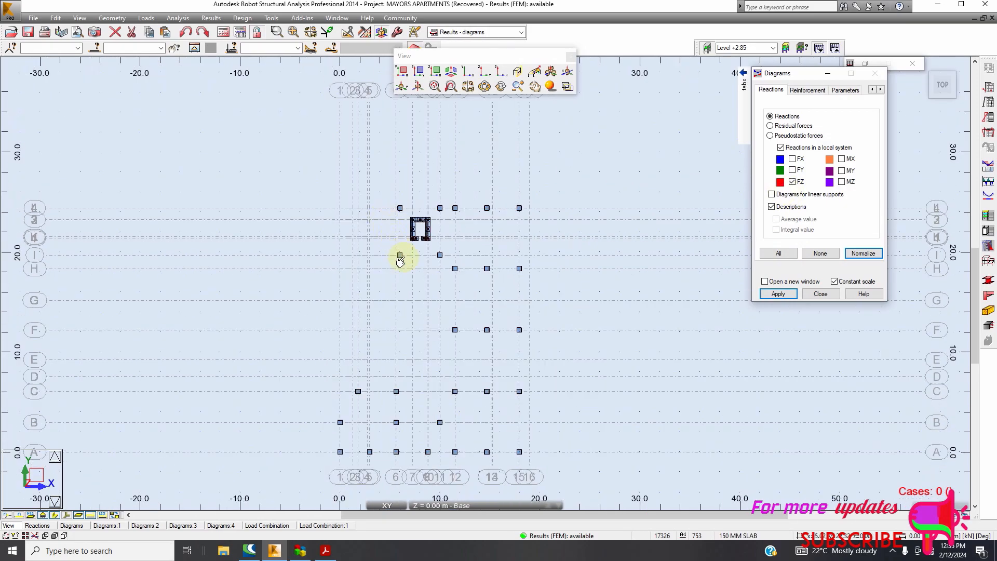
{"action": "scroll", "coordinate": [512, 389], "scroll_direction": "up", "scroll_amount": 3}
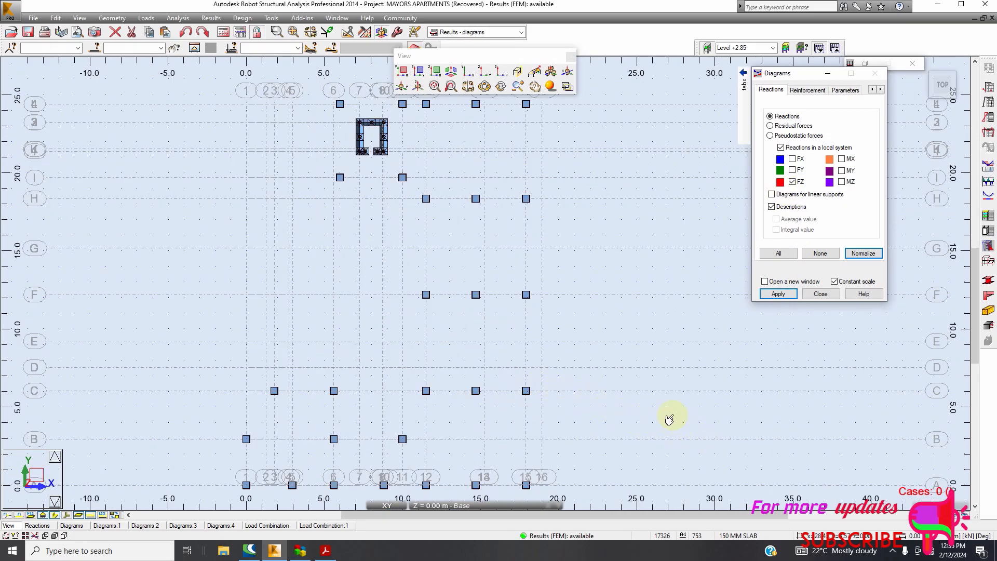
{"action": "left_click", "coordinate": [298, 48]}
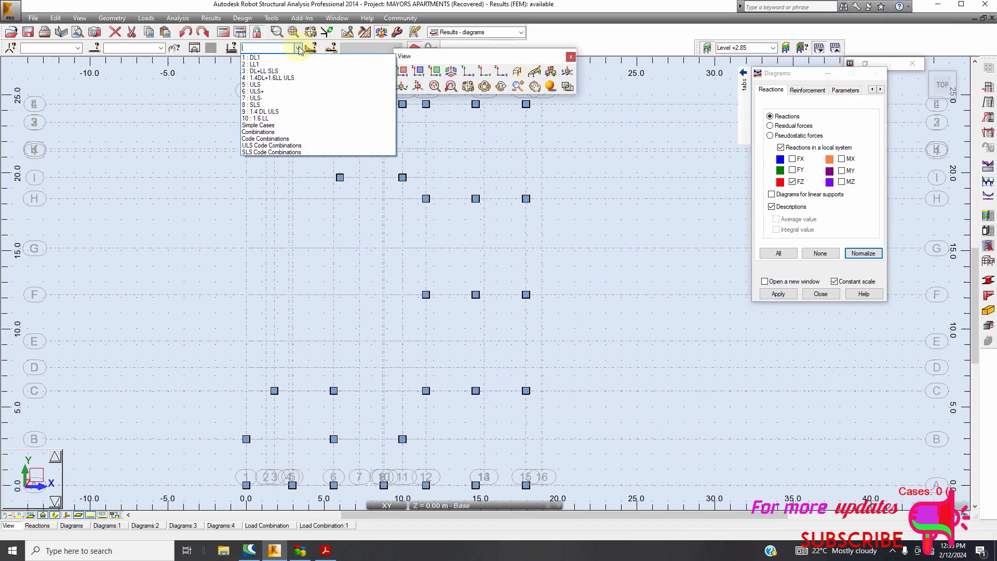
{"action": "left_click", "coordinate": [296, 58]}
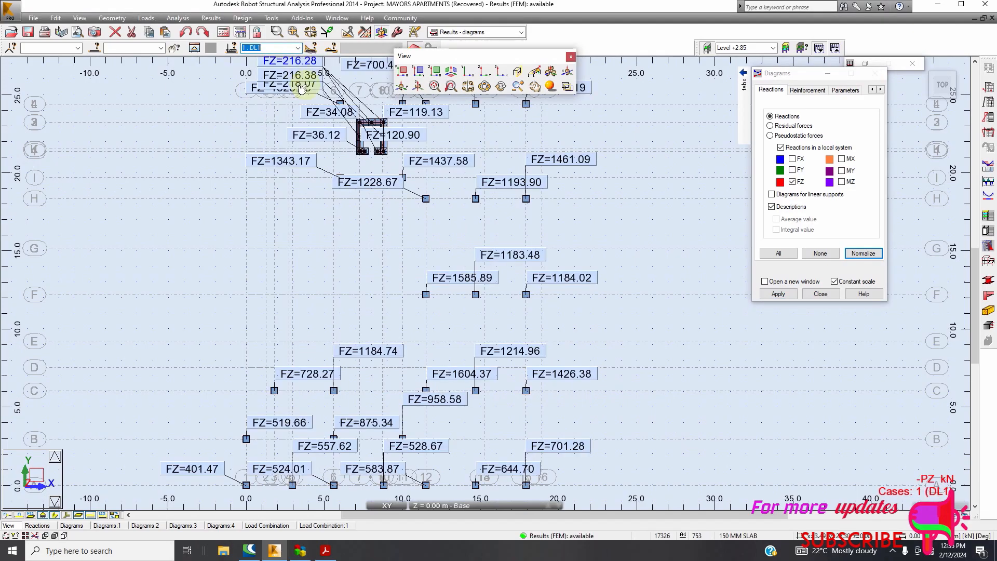
{"action": "scroll", "coordinate": [507, 286], "scroll_direction": "down", "scroll_amount": 1}
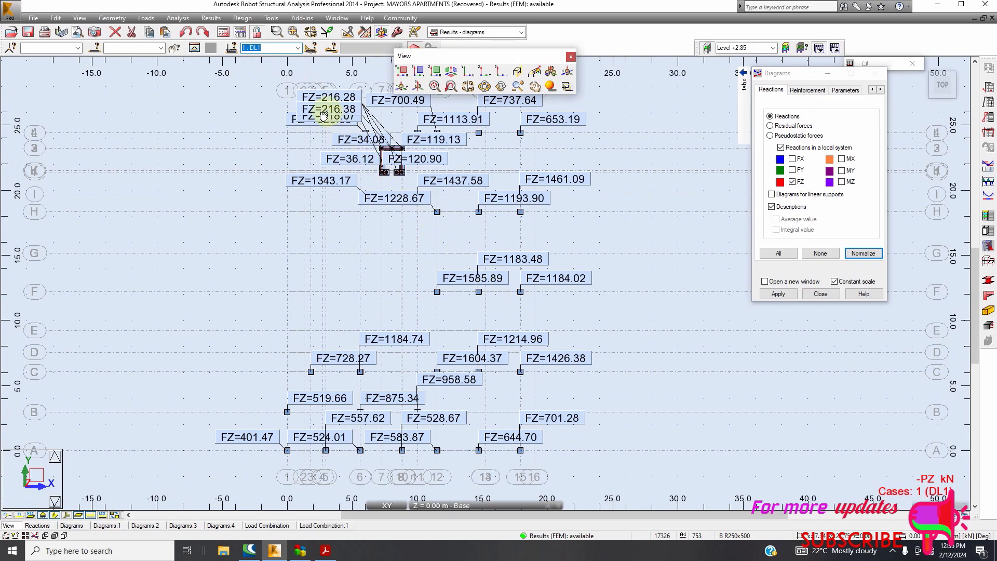
- Display the FZ reactions for the 1.4 DL ULS case and examine the columns along grid lines C to F
{"action": "left_click", "coordinate": [299, 47]}
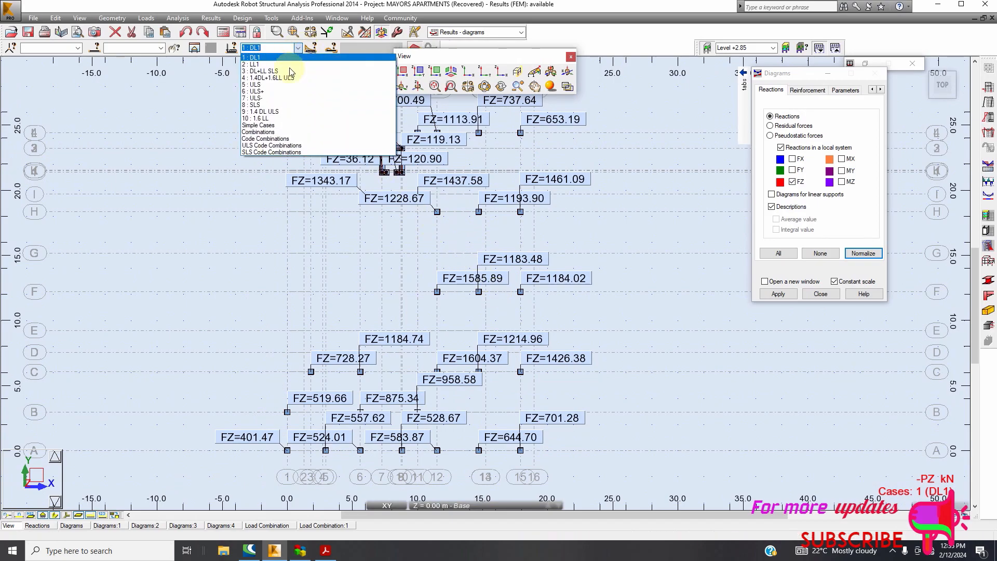
{"action": "left_click", "coordinate": [284, 114]}
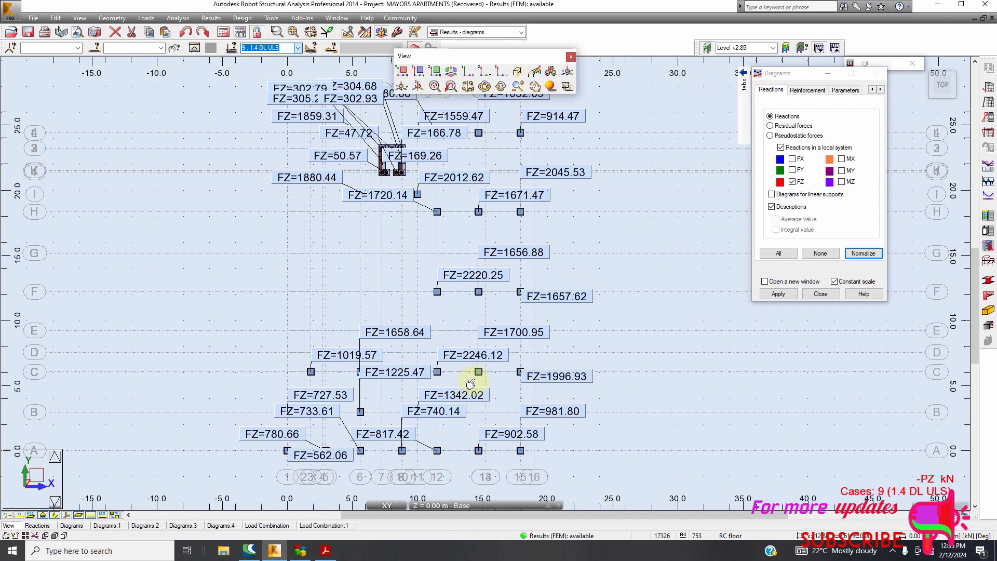
{"action": "scroll", "coordinate": [480, 360], "scroll_direction": "up", "scroll_amount": 2}
{"action": "scroll", "coordinate": [457, 348], "scroll_direction": "up", "scroll_amount": 2}
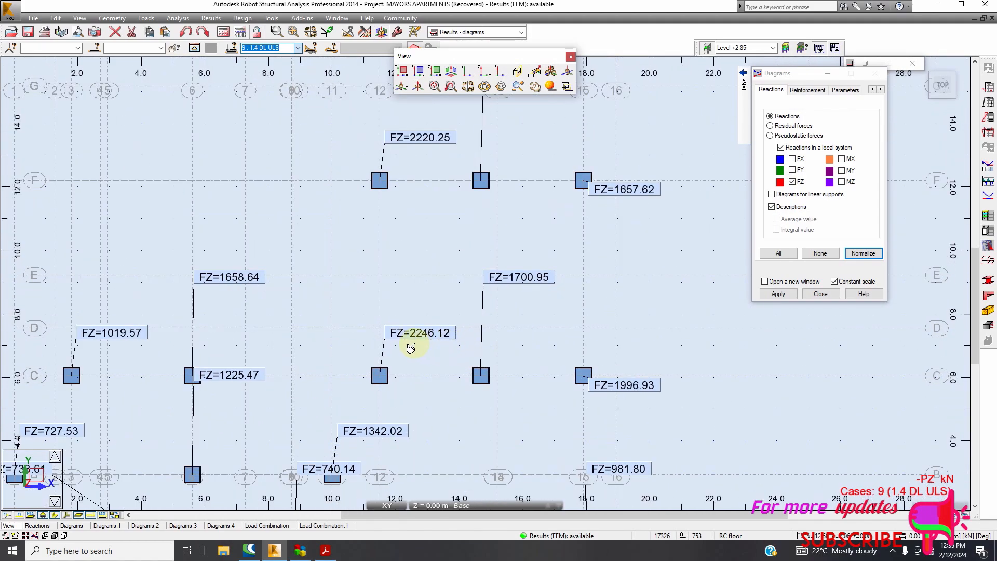
{"action": "scroll", "coordinate": [445, 346], "scroll_direction": "down", "scroll_amount": 1}
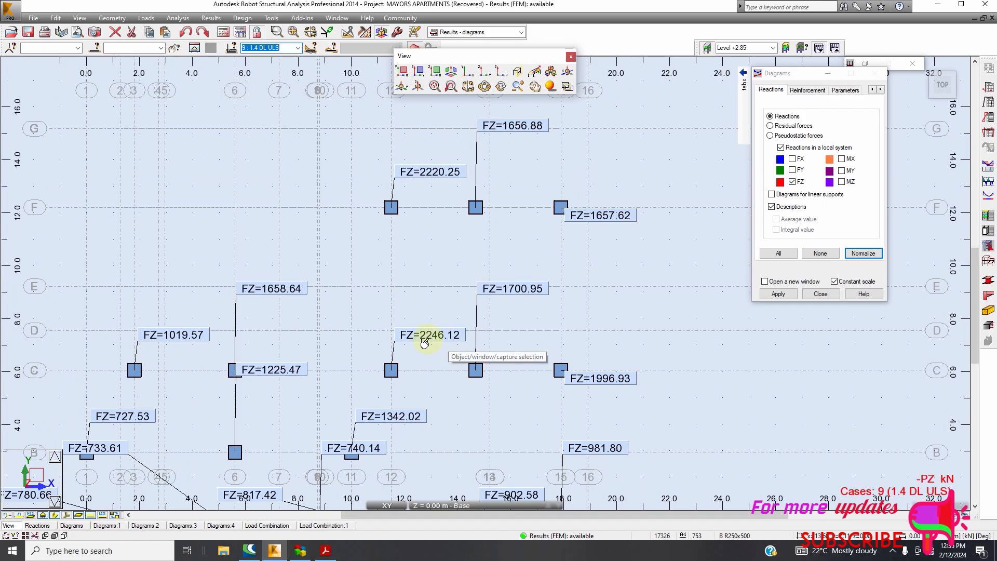
{"action": "scroll", "coordinate": [432, 341], "scroll_direction": "down", "scroll_amount": 1}
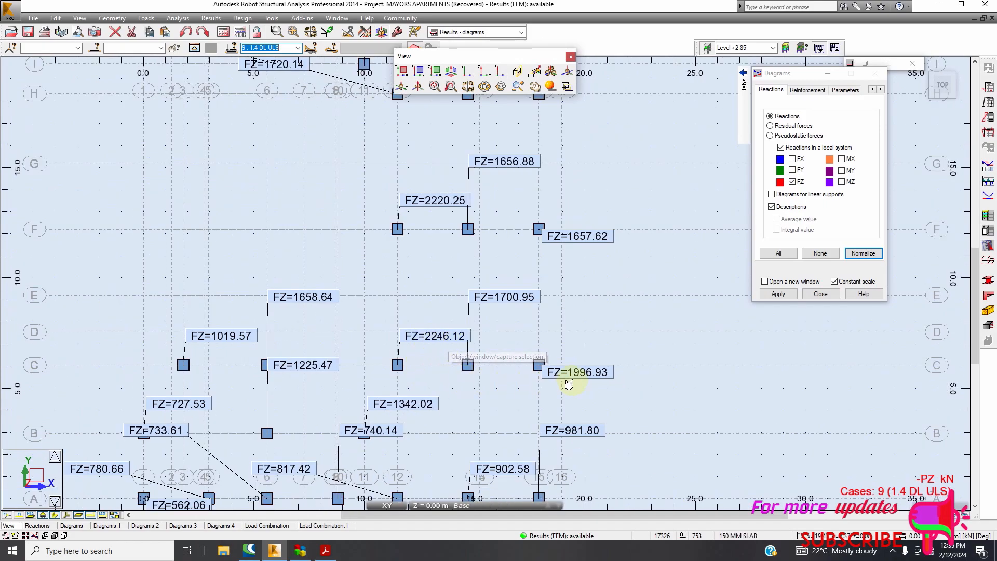
- Check the cumulative column loads in the Acrobat PDF report and return to the Robot model
{"action": "left_click", "coordinate": [331, 550]}
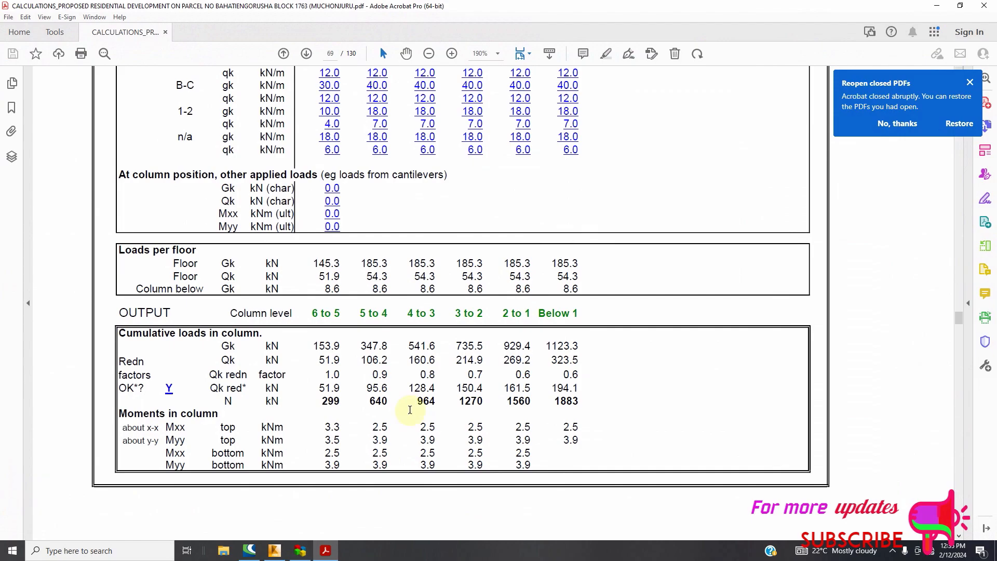
{"action": "scroll", "coordinate": [418, 368], "scroll_direction": "up", "scroll_amount": 3}
{"action": "scroll", "coordinate": [571, 480], "scroll_direction": "down", "scroll_amount": 2}
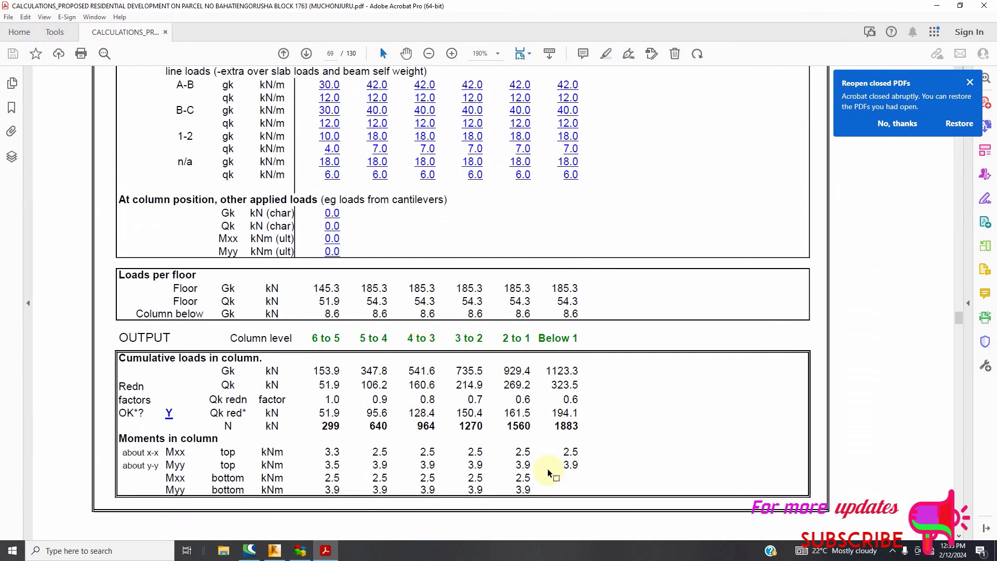
{"action": "left_click", "coordinate": [280, 550]}
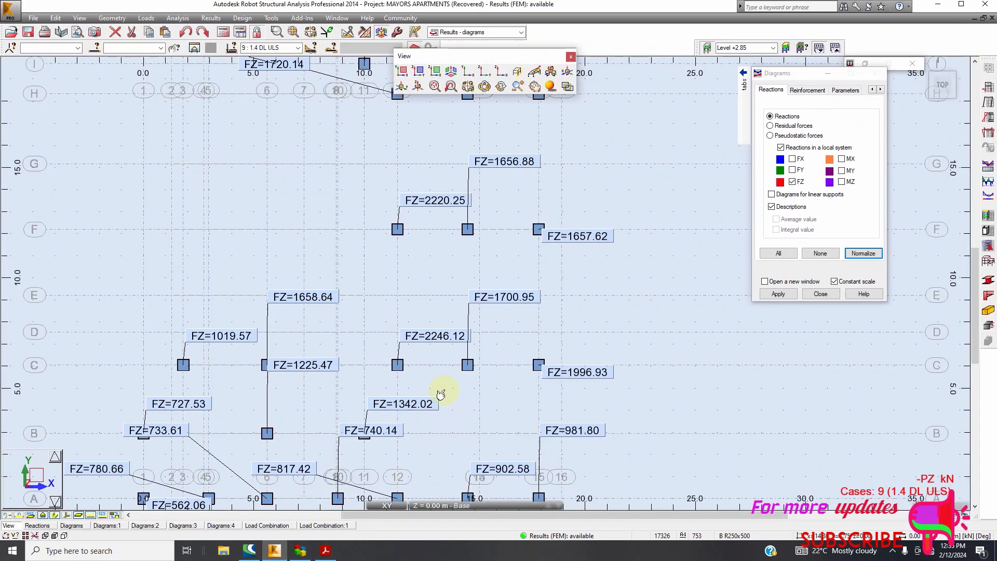
- Display the FZ reactions for the 1.6 LL case, examine grid line C, and compare them with the Acrobat report's cumulative column loads
{"action": "scroll", "coordinate": [426, 337], "scroll_direction": "down", "scroll_amount": 2}
{"action": "scroll", "coordinate": [419, 388], "scroll_direction": "up", "scroll_amount": 4}
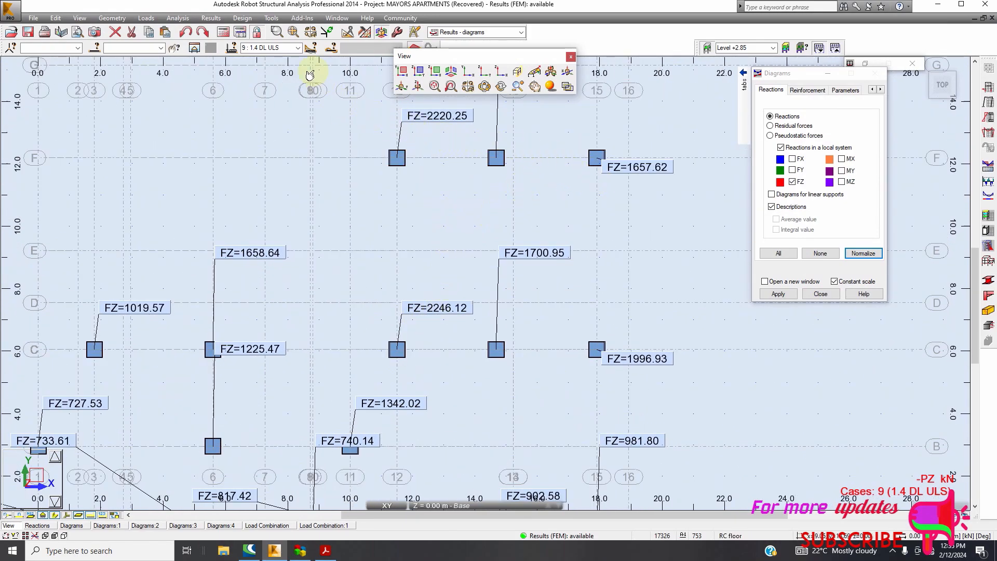
{"action": "left_click", "coordinate": [298, 48]}
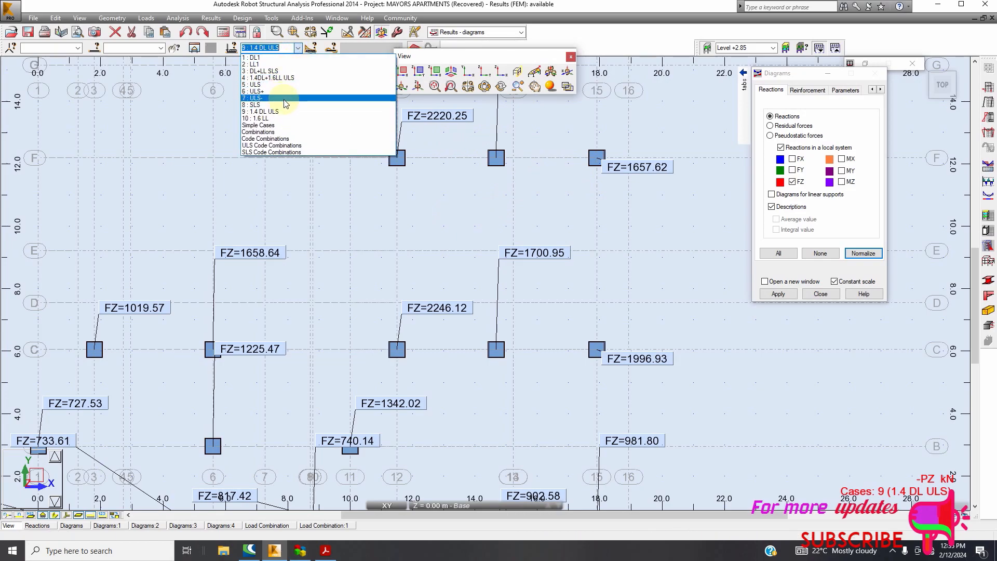
{"action": "left_click", "coordinate": [288, 118]}
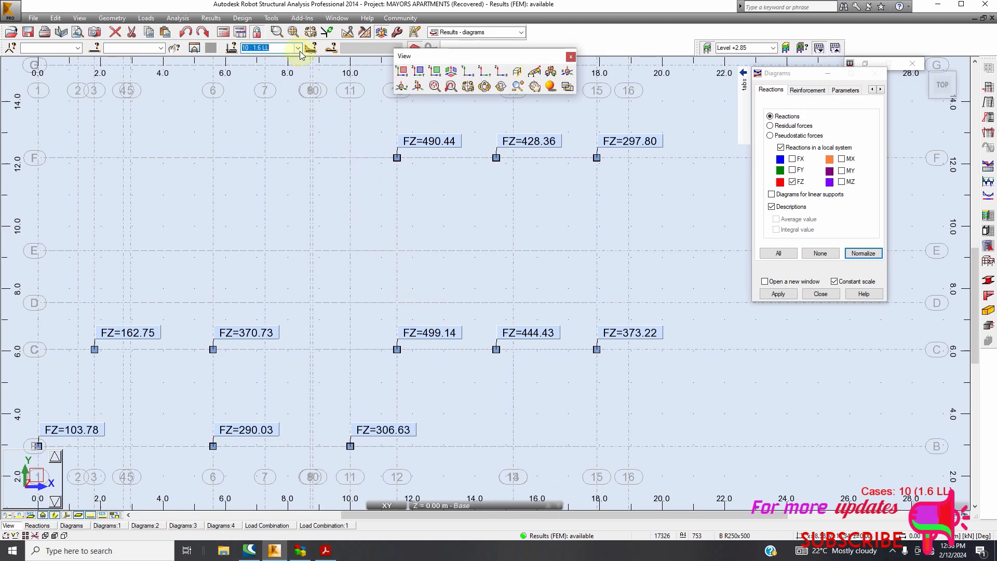
{"action": "scroll", "coordinate": [426, 376], "scroll_direction": "down", "scroll_amount": 2}
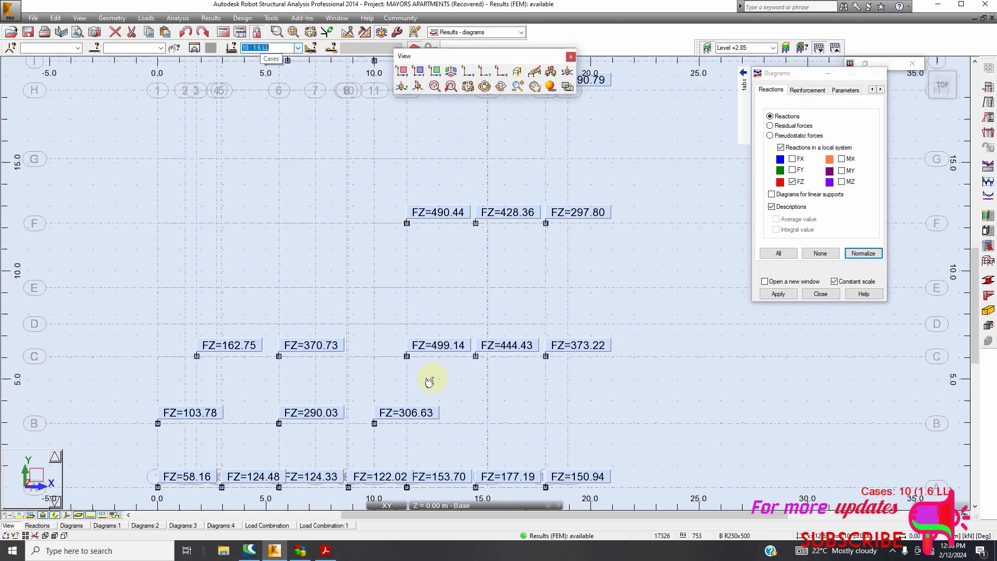
{"action": "scroll", "coordinate": [463, 362], "scroll_direction": "up", "scroll_amount": 2}
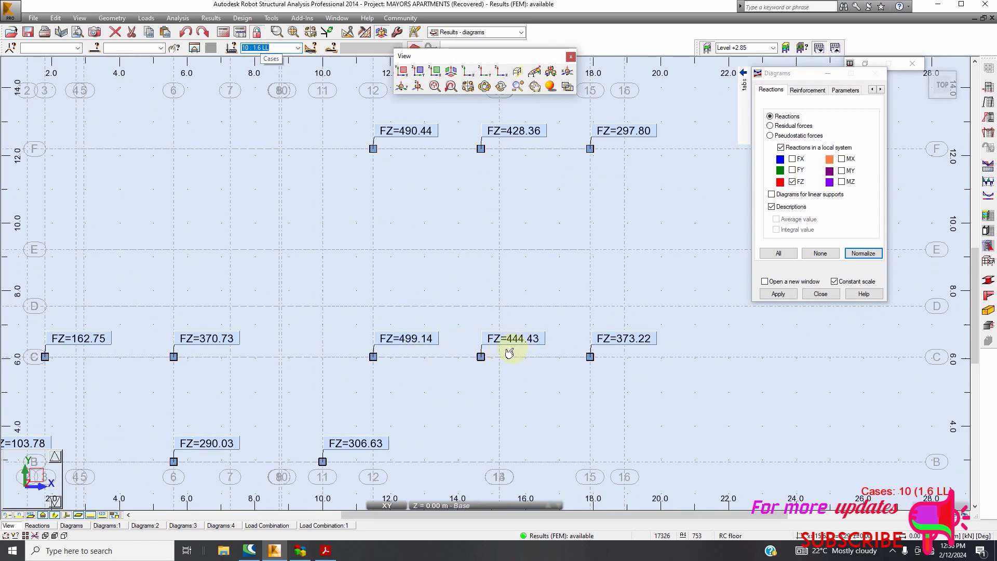
{"action": "left_click", "coordinate": [327, 549]}
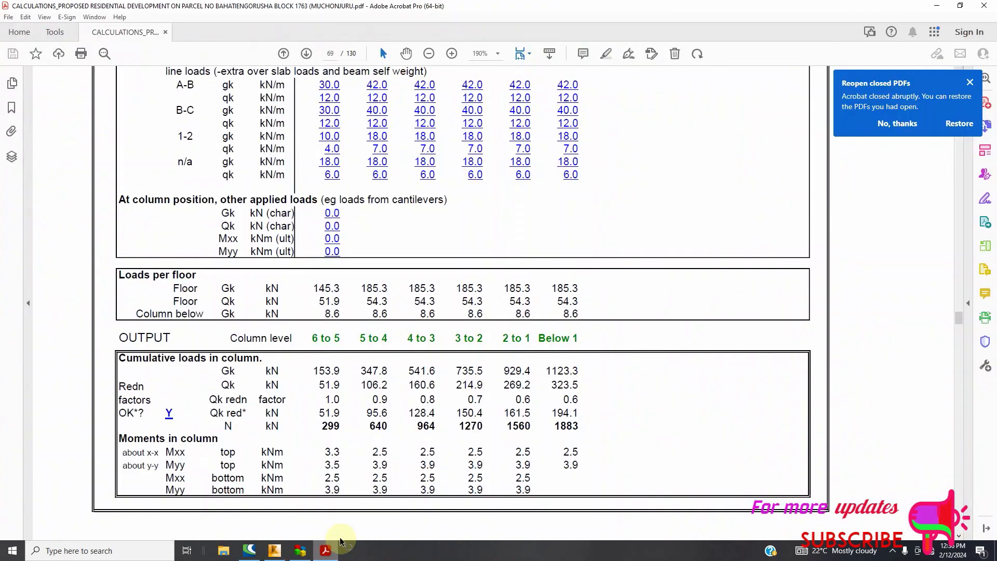
- Search the Acrobat report beyond the column calculations for the pad foundation design pages
{"action": "scroll", "coordinate": [516, 289], "scroll_direction": "down", "scroll_amount": 15}
{"action": "scroll", "coordinate": [902, 292], "scroll_direction": "down", "scroll_amount": 10}
{"action": "scroll", "coordinate": [962, 345], "scroll_direction": "down", "scroll_amount": 10}
{"action": "left_click_drag", "start_coordinate": [963, 346], "coordinate": [965, 347]}
{"action": "scroll", "coordinate": [691, 347], "scroll_direction": "down", "scroll_amount": 2}
{"action": "scroll", "coordinate": [692, 346], "scroll_direction": "down", "scroll_amount": 9}
{"action": "scroll", "coordinate": [656, 317], "scroll_direction": "up", "scroll_amount": 15}
{"action": "scroll", "coordinate": [659, 309], "scroll_direction": "up", "scroll_amount": 12}
{"action": "scroll", "coordinate": [665, 304], "scroll_direction": "up", "scroll_amount": 15}
{"action": "scroll", "coordinate": [604, 284], "scroll_direction": "up", "scroll_amount": 15}
{"action": "scroll", "coordinate": [604, 285], "scroll_direction": "down", "scroll_amount": 8}
{"action": "scroll", "coordinate": [604, 288], "scroll_direction": "down", "scroll_amount": 11}
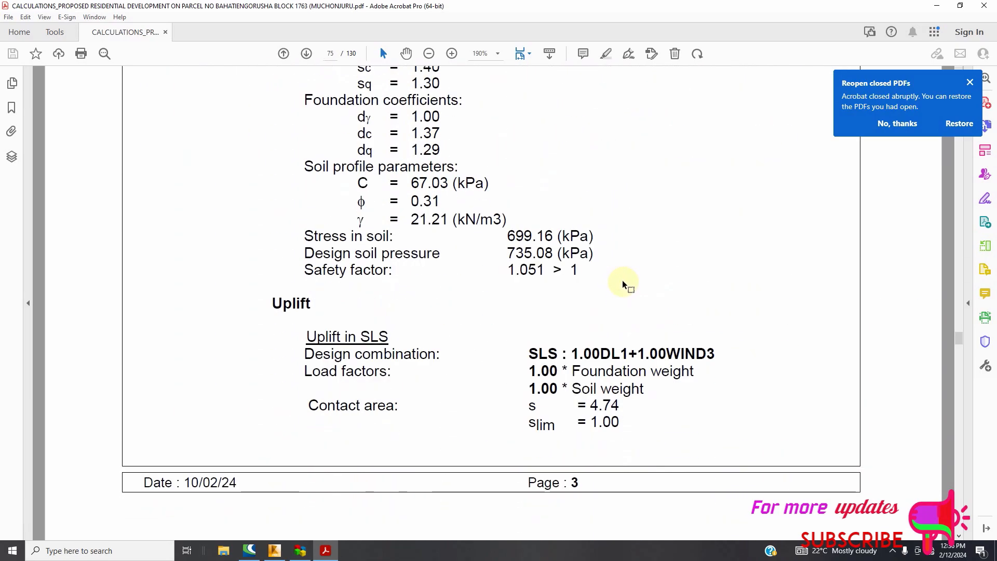
- Examine the pad foundation's geometry, the materials in section 1.1.3 and the foundation loads in section 1.1.4
{"action": "scroll", "coordinate": [624, 284], "scroll_direction": "up", "scroll_amount": 18}
{"action": "scroll", "coordinate": [623, 285], "scroll_direction": "up", "scroll_amount": 20}
{"action": "scroll", "coordinate": [617, 279], "scroll_direction": "up", "scroll_amount": 20}
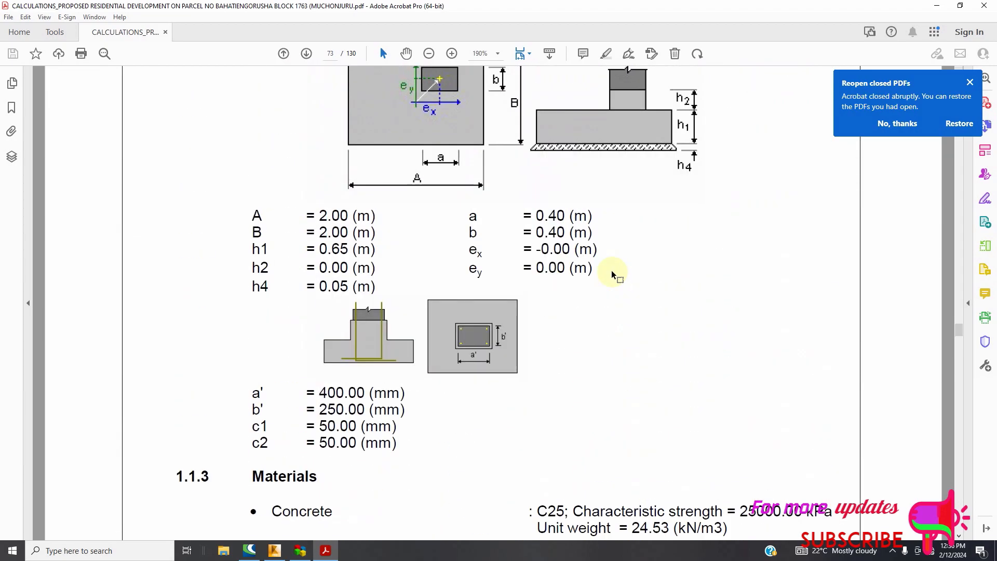
{"action": "scroll", "coordinate": [613, 273], "scroll_direction": "up", "scroll_amount": 7}
{"action": "scroll", "coordinate": [614, 270], "scroll_direction": "down", "scroll_amount": 15}
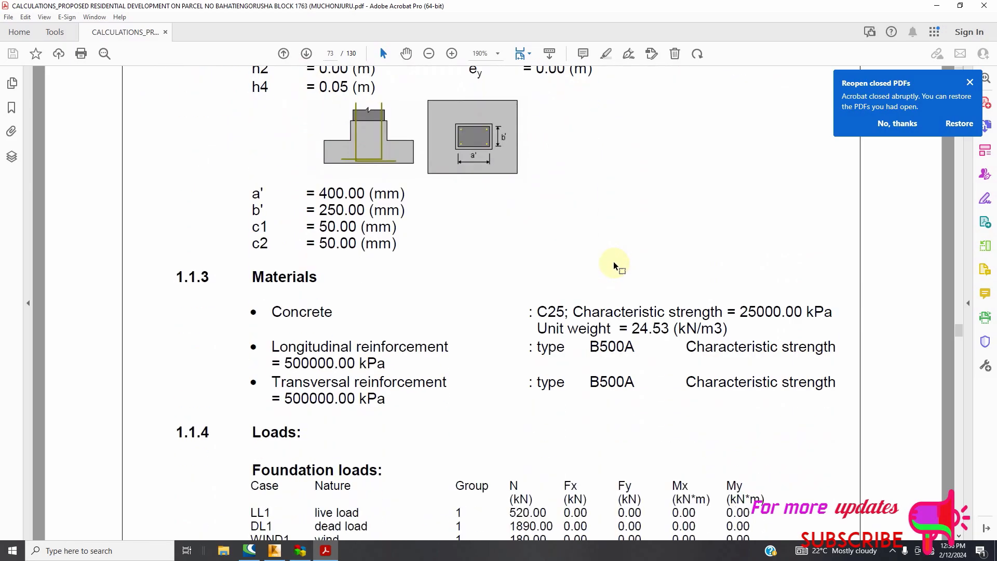
{"action": "scroll", "coordinate": [614, 265], "scroll_direction": "down", "scroll_amount": 4}
{"action": "double_click", "coordinate": [512, 413]}
- Switch to Robot, display the FZ reactions for the 1.4 DL ULS case, and examine the columns along grid lines C and F
{"action": "left_click", "coordinate": [275, 550]}
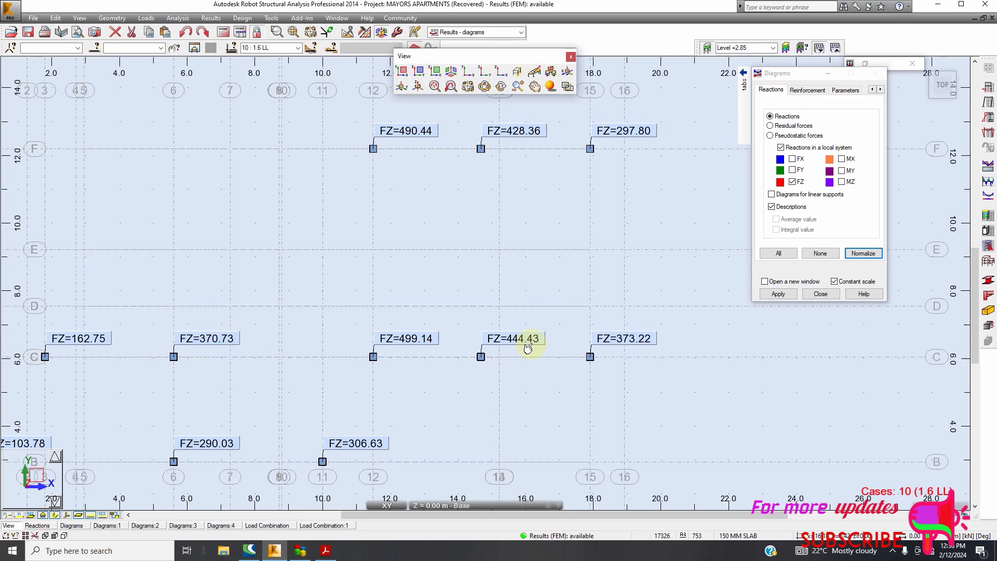
{"action": "left_click", "coordinate": [297, 48]}
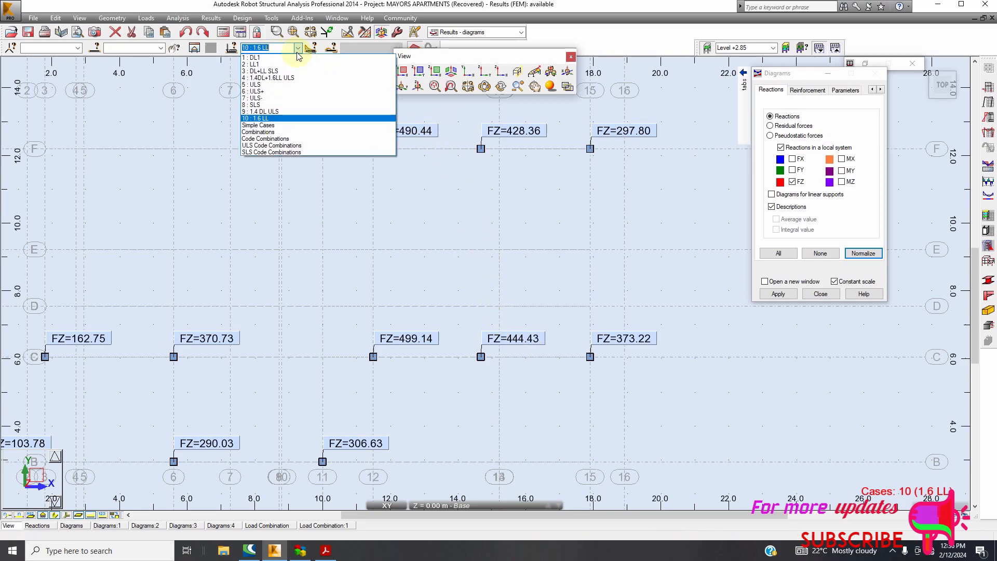
{"action": "left_click", "coordinate": [291, 111]}
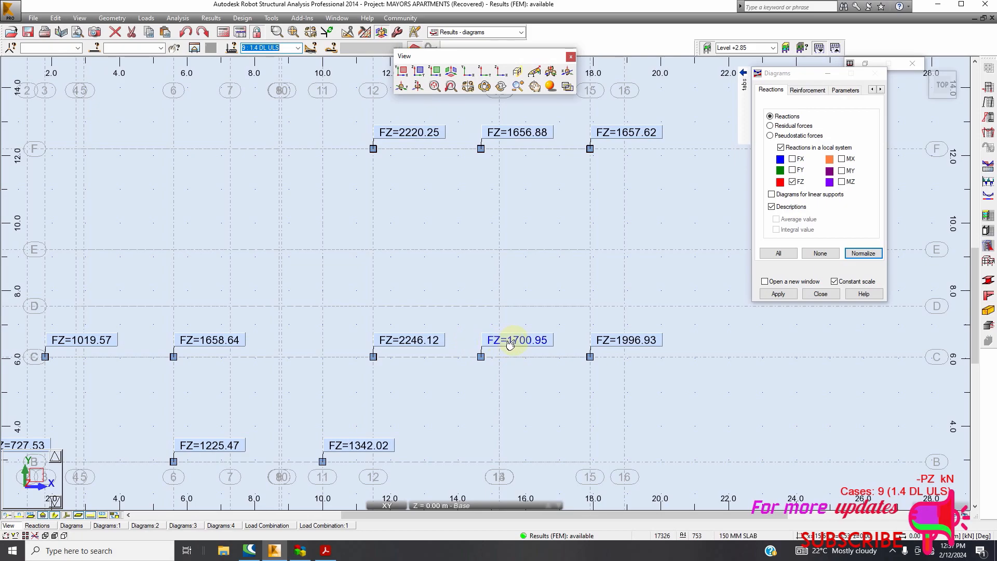
{"action": "scroll", "coordinate": [535, 357], "scroll_direction": "up", "scroll_amount": 2}
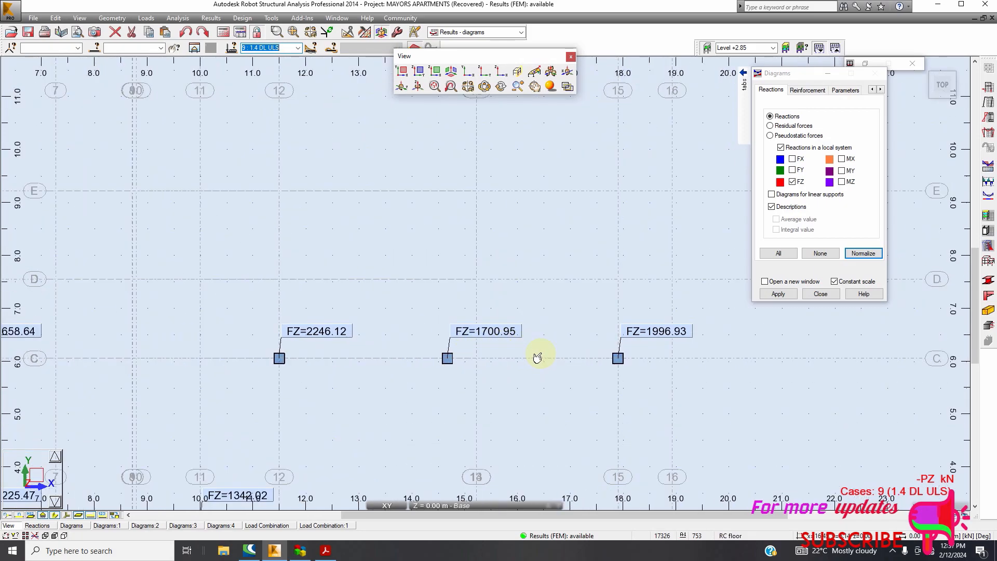
{"action": "scroll", "coordinate": [530, 352], "scroll_direction": "down", "scroll_amount": 3}
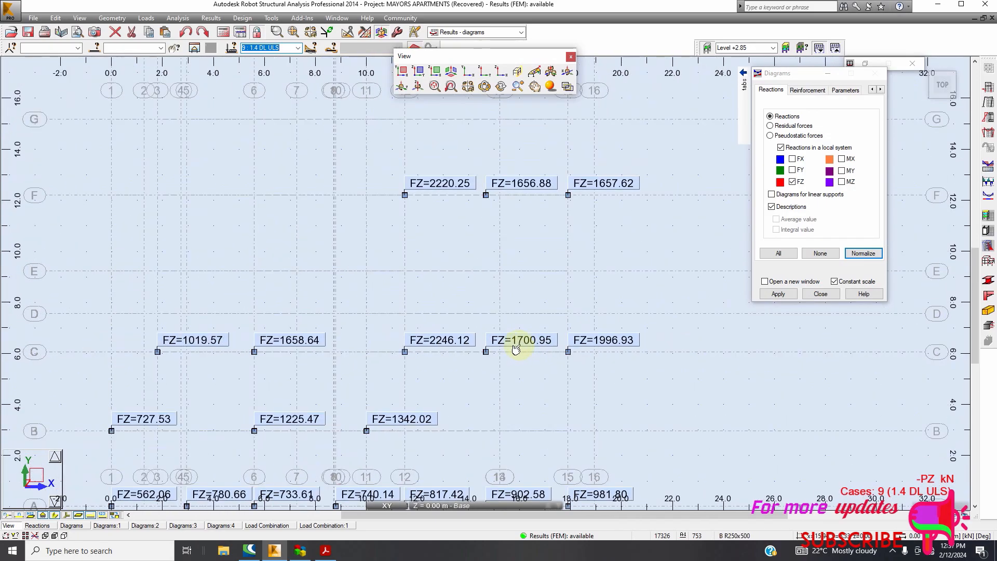
{"action": "scroll", "coordinate": [553, 354], "scroll_direction": "up", "scroll_amount": 1}
{"action": "scroll", "coordinate": [539, 353], "scroll_direction": "down", "scroll_amount": 2}
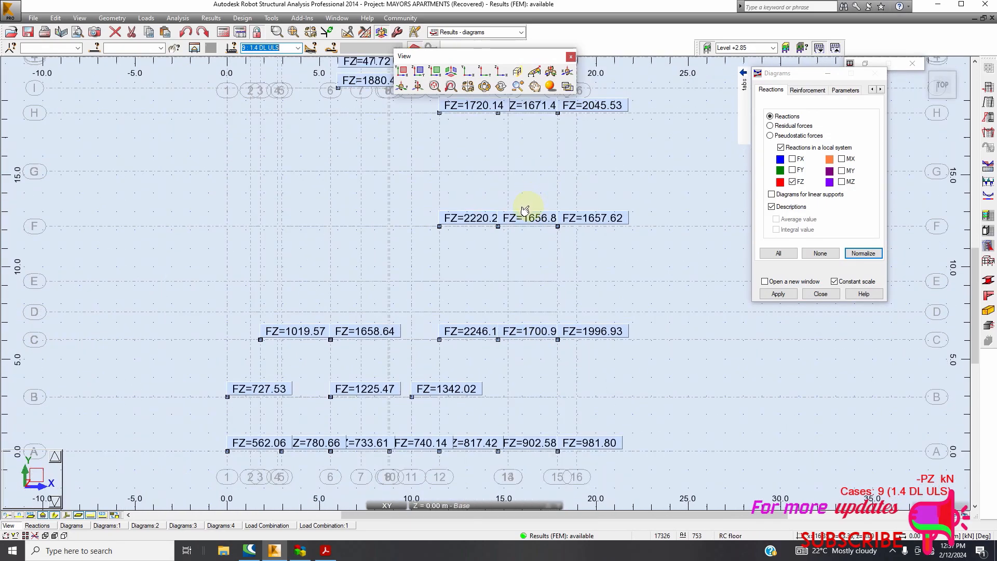
{"action": "scroll", "coordinate": [540, 223], "scroll_direction": "up", "scroll_amount": 3}
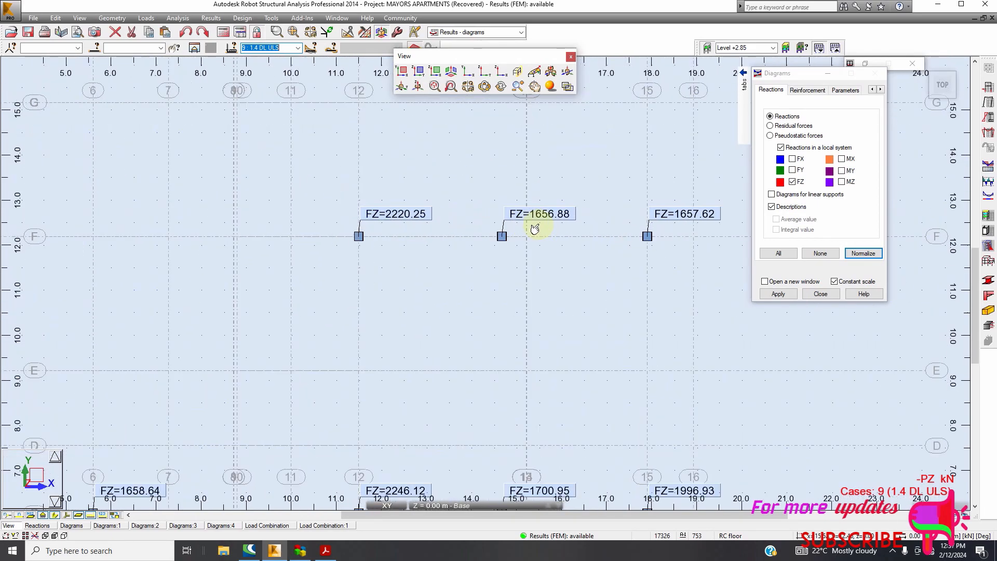
{"action": "scroll", "coordinate": [441, 223], "scroll_direction": "down", "scroll_amount": 1}
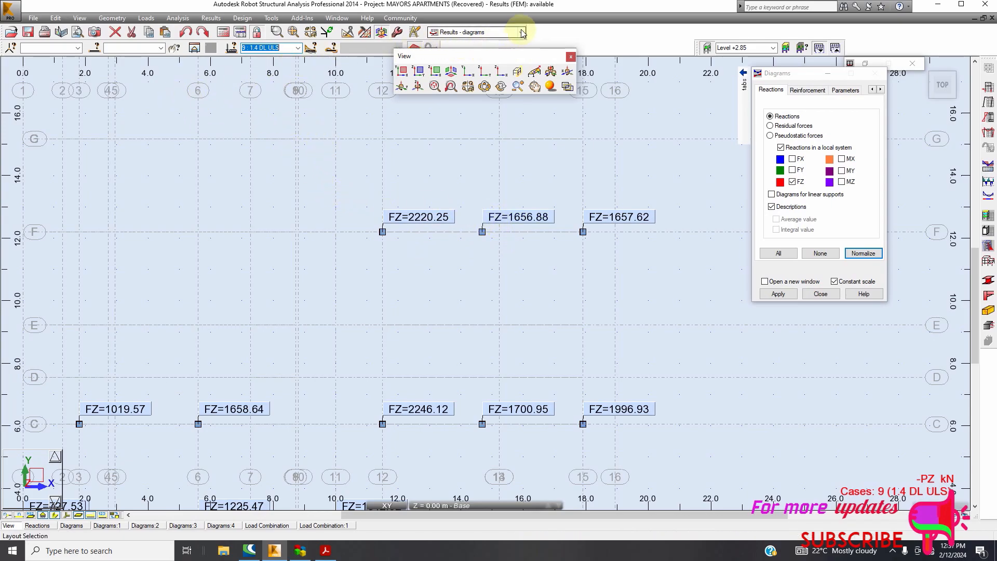
- Switch the workspace to the Geometry layout and minimize the Load Definition dialog
{"action": "left_click", "coordinate": [504, 32]}
{"action": "left_click", "coordinate": [453, 43]}
{"action": "left_click", "coordinate": [445, 51]}
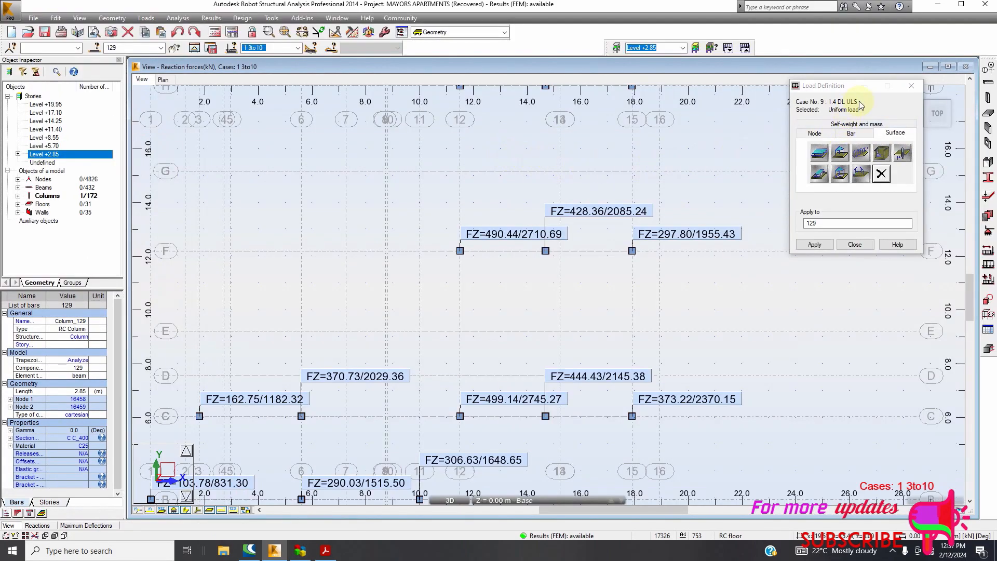
{"action": "left_click", "coordinate": [865, 87]}
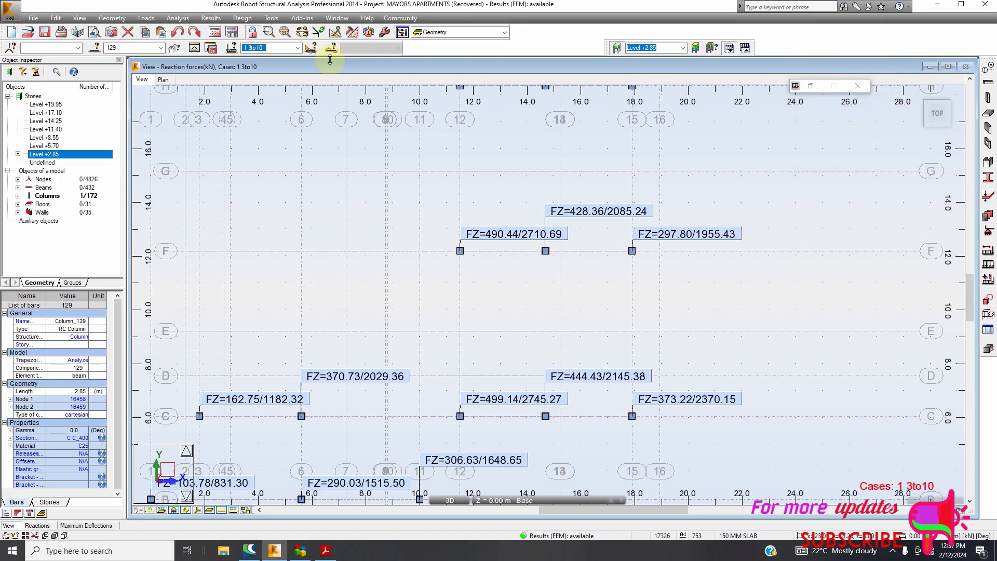
{"action": "left_click", "coordinate": [242, 18]}
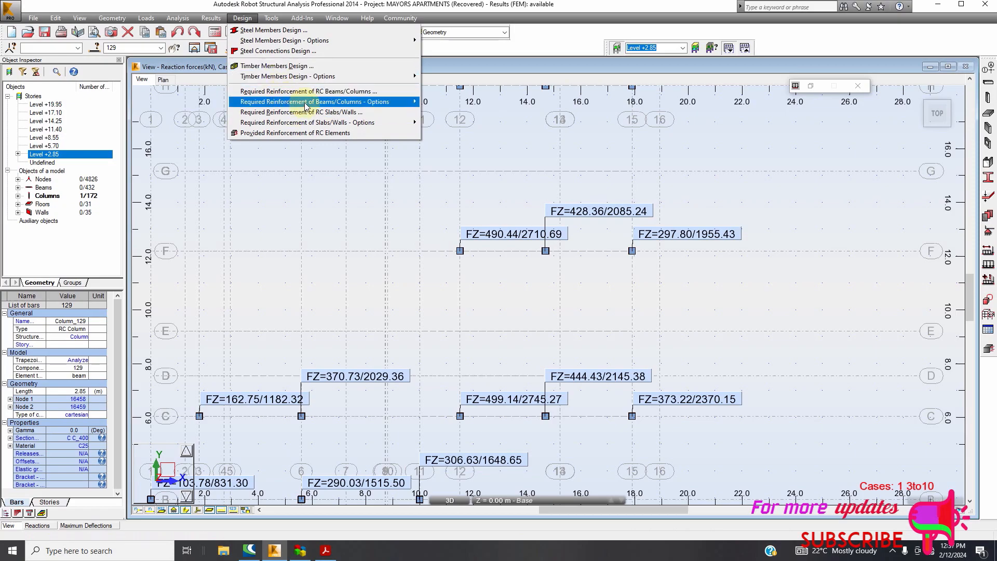
{"action": "mouse_move", "coordinate": [305, 106]}
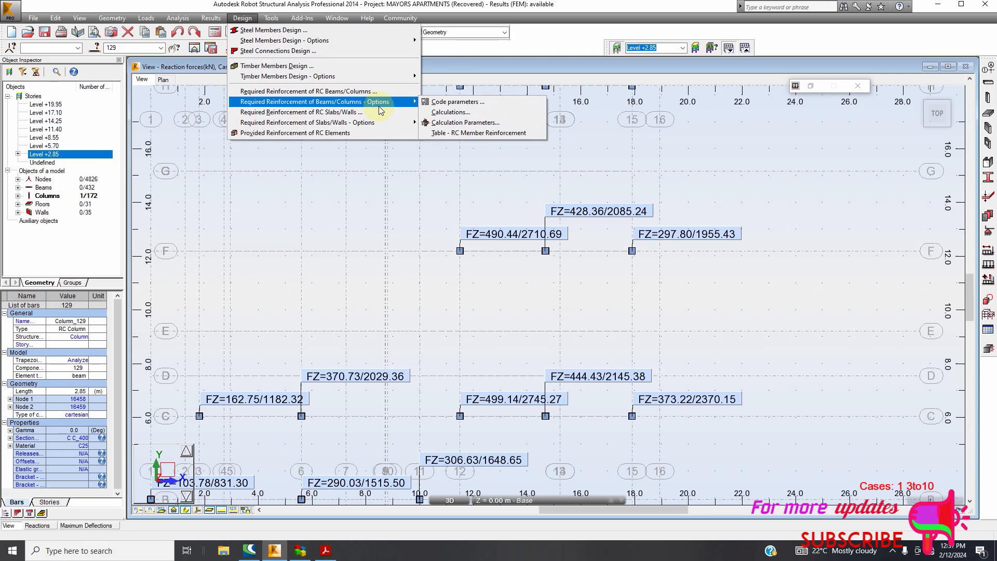
{"action": "left_click", "coordinate": [364, 193]}
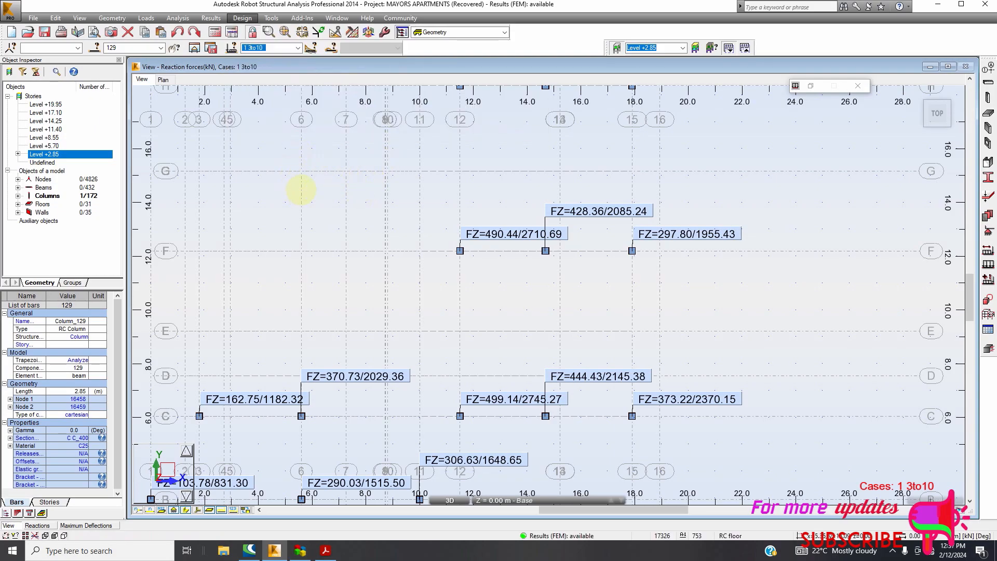
{"action": "scroll", "coordinate": [530, 167], "scroll_direction": "down", "scroll_amount": 1}
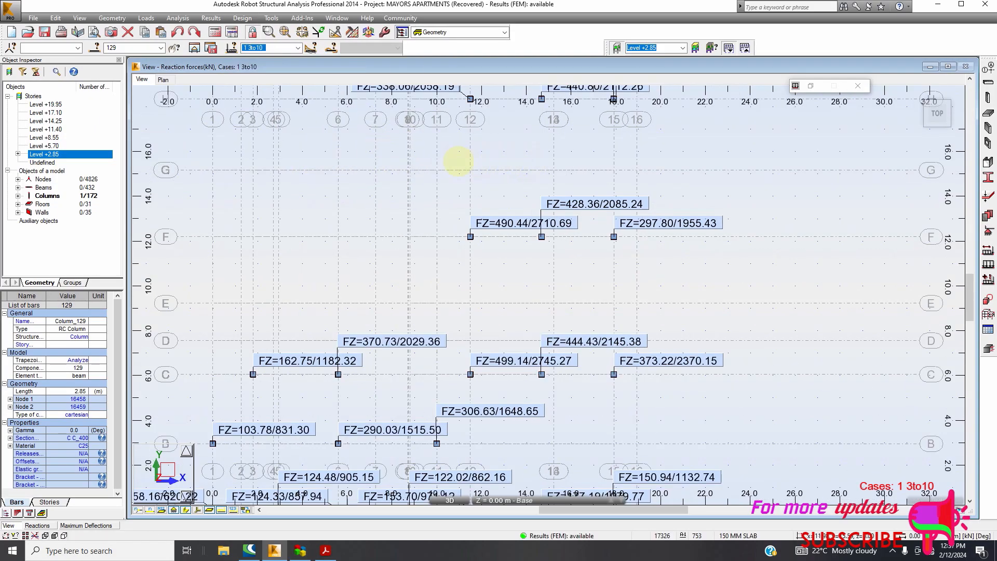
{"action": "scroll", "coordinate": [463, 162], "scroll_direction": "down", "scroll_amount": 1}
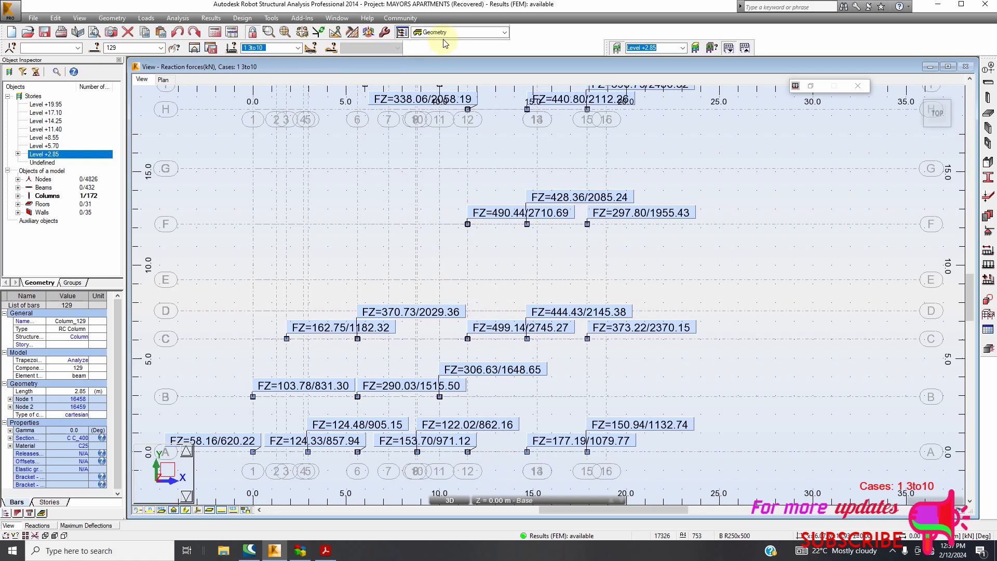
- Display the Level +2.85 structure in a 3D view rotated to show its columns from the left side
{"action": "left_click", "coordinate": [369, 32]}
{"action": "left_click", "coordinate": [396, 73]}
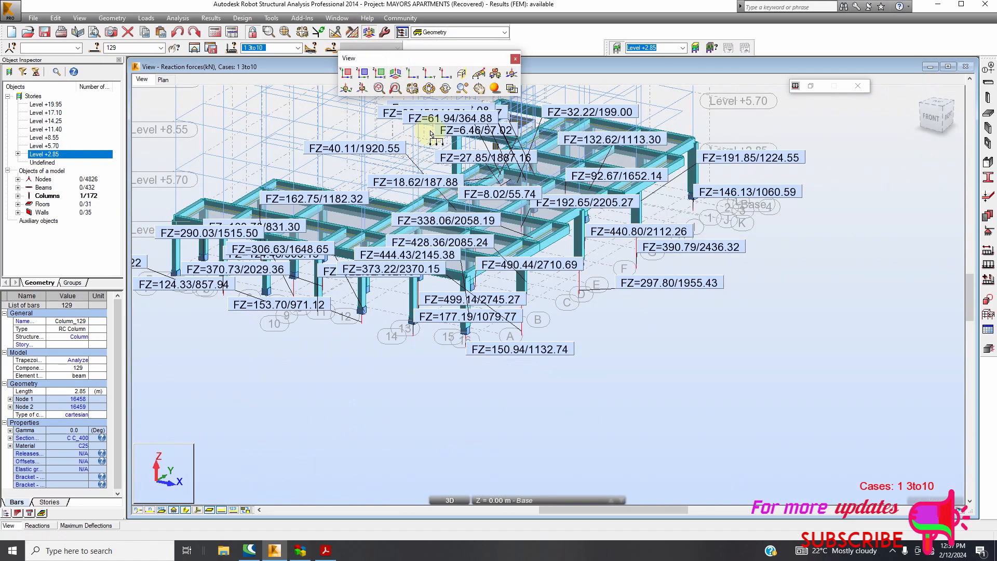
{"action": "left_click", "coordinate": [931, 121]}
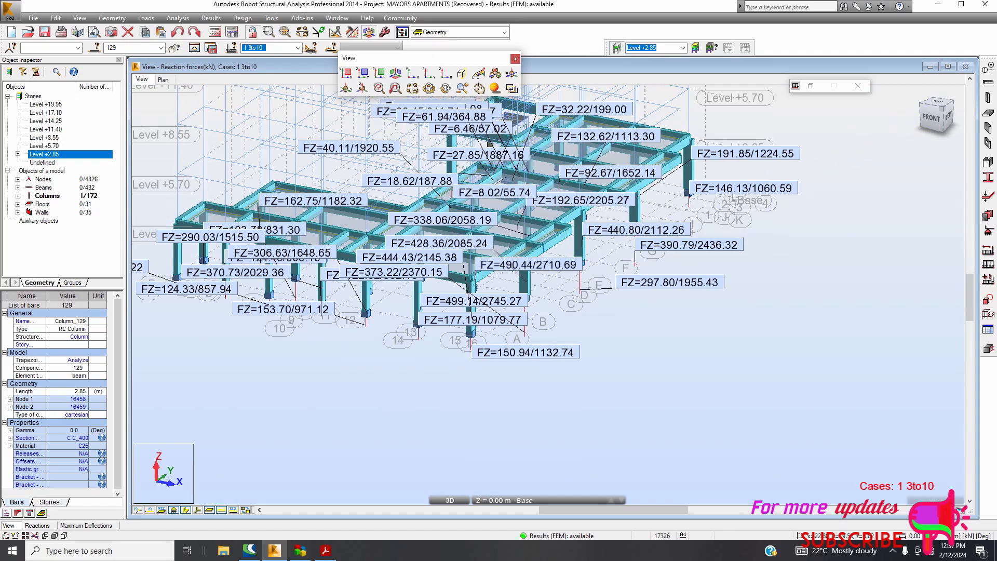
{"action": "left_click_drag", "start_coordinate": [931, 121], "coordinate": [929, 122]}
{"action": "left_click", "coordinate": [928, 117]}
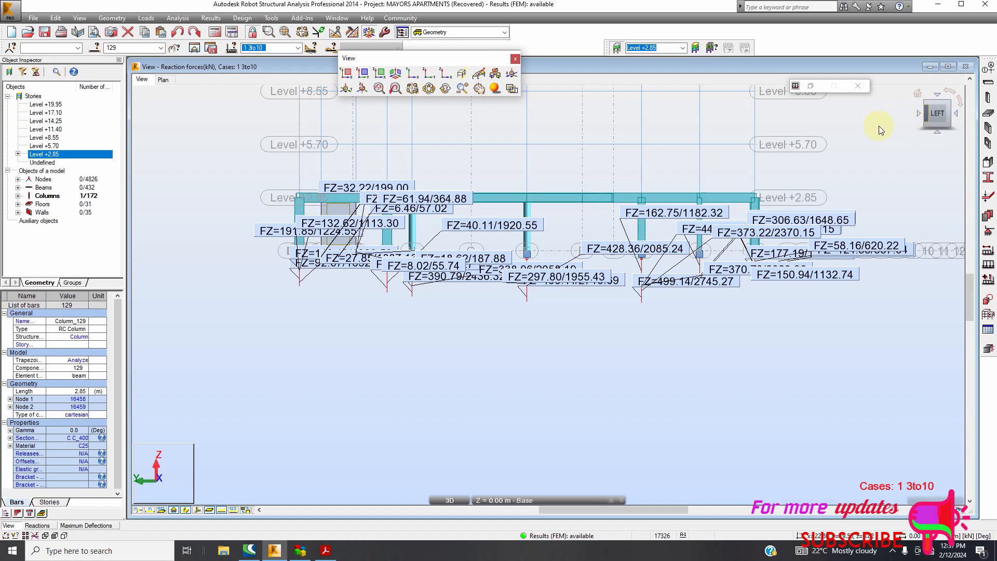
{"action": "left_click", "coordinate": [939, 127]}
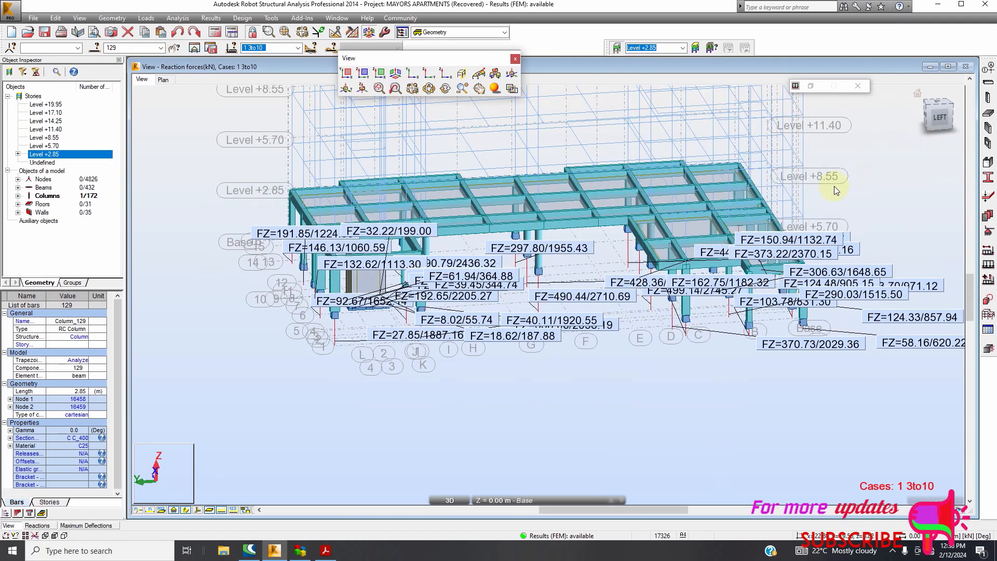
{"action": "left_click_drag", "start_coordinate": [941, 124], "coordinate": [957, 112]}
{"action": "scroll", "coordinate": [748, 260], "scroll_direction": "up", "scroll_amount": 3}
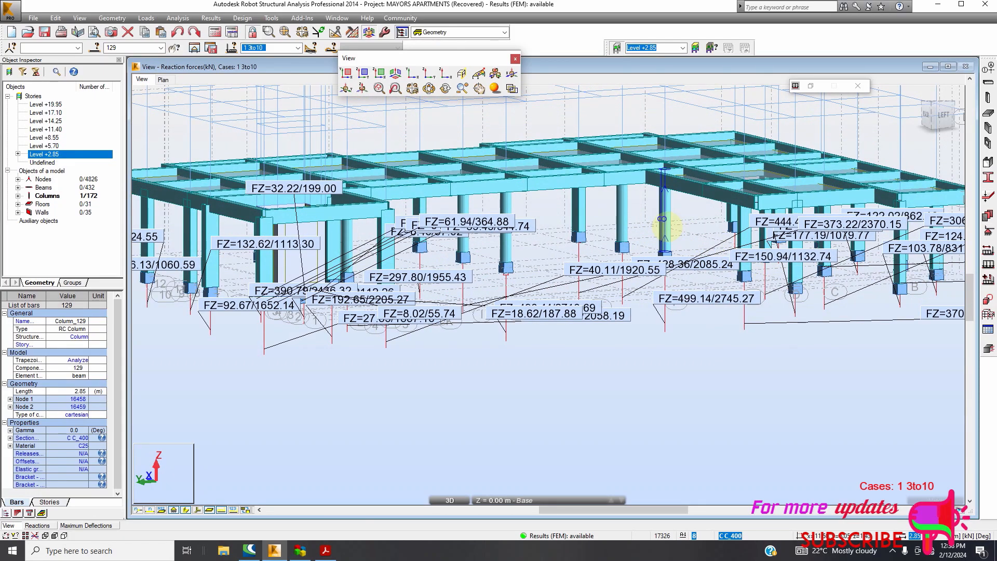
- Select column 8 on Level +2.85 and assign it the RC Column member type through the beam/column code parameters
{"action": "right_click", "coordinate": [662, 219]}
{"action": "left_click", "coordinate": [667, 244]}
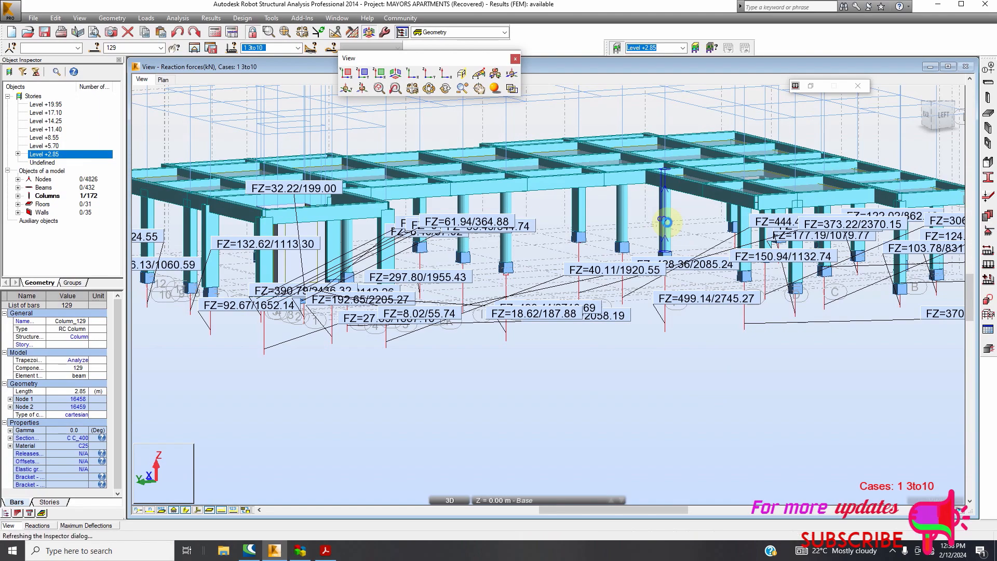
{"action": "scroll", "coordinate": [395, 239], "scroll_direction": "down", "scroll_amount": 2}
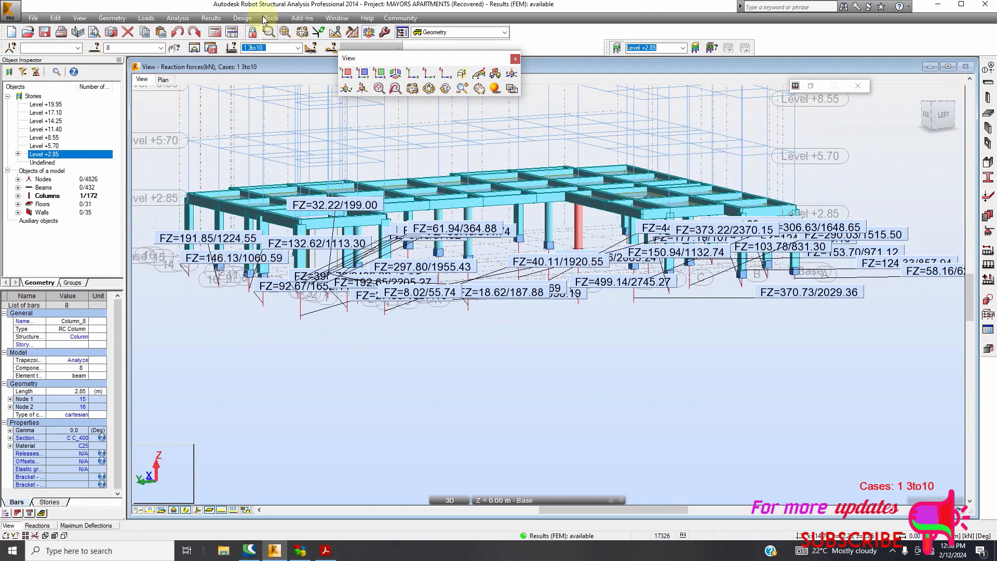
{"action": "left_click", "coordinate": [242, 19]}
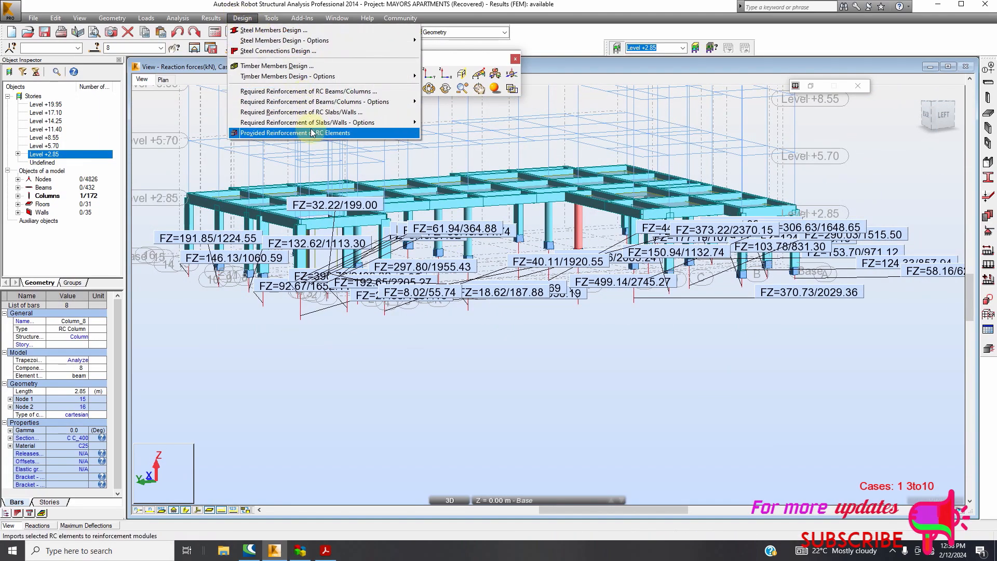
{"action": "mouse_move", "coordinate": [384, 103]}
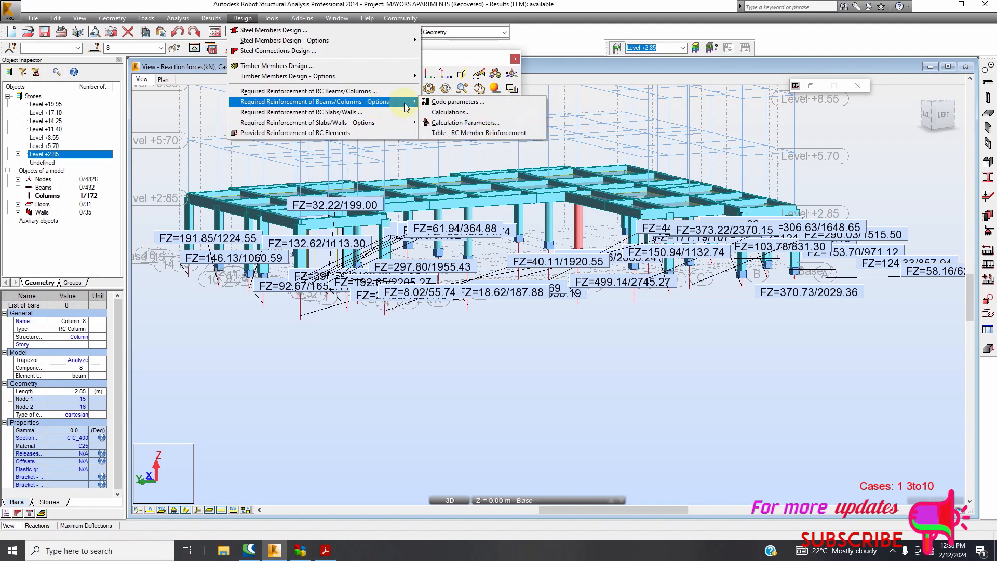
{"action": "left_click", "coordinate": [444, 103]}
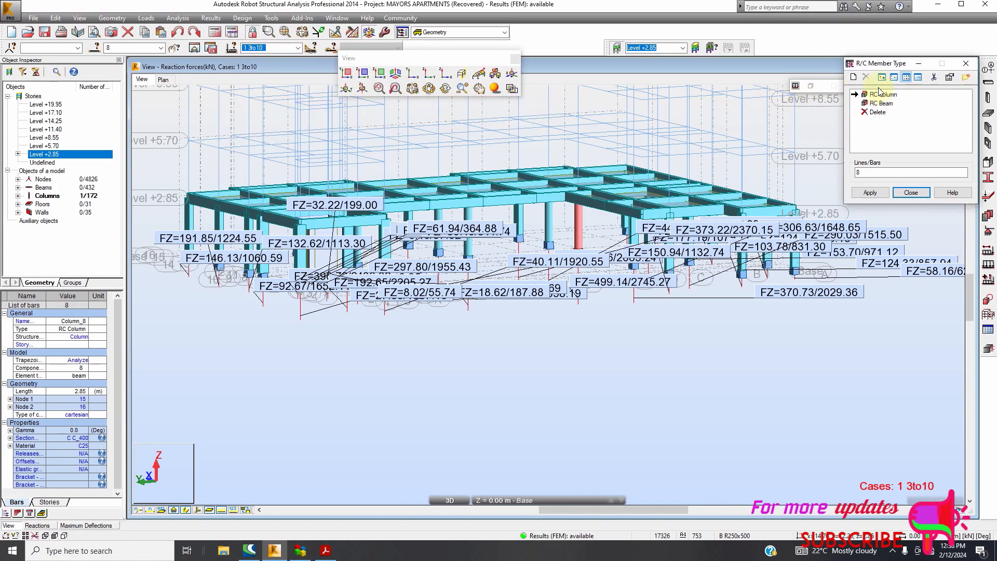
{"action": "left_click", "coordinate": [870, 192]}
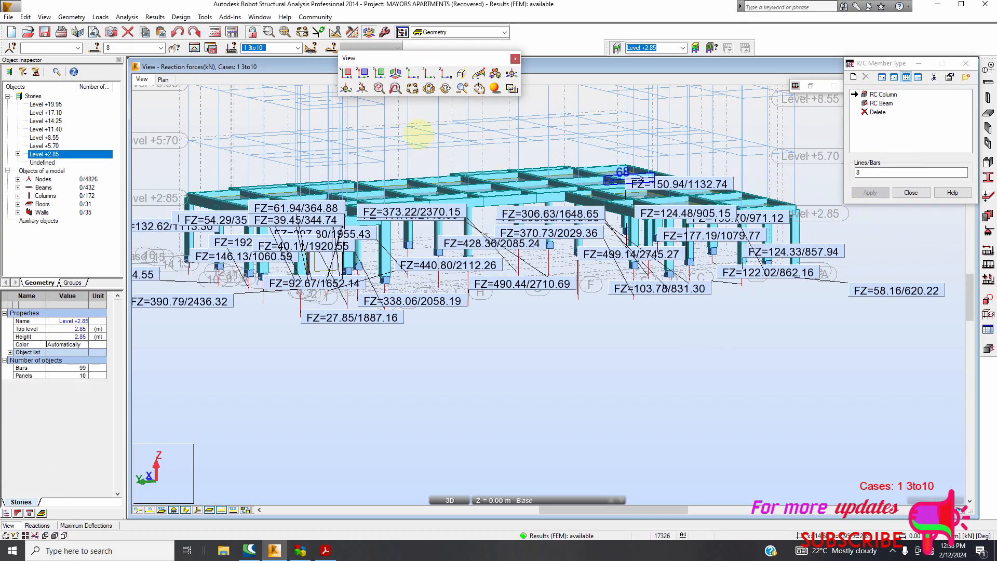
- Try to open the provided reinforcement design without a selected element, and return to the Geometry layout
{"action": "left_click", "coordinate": [233, 25]}
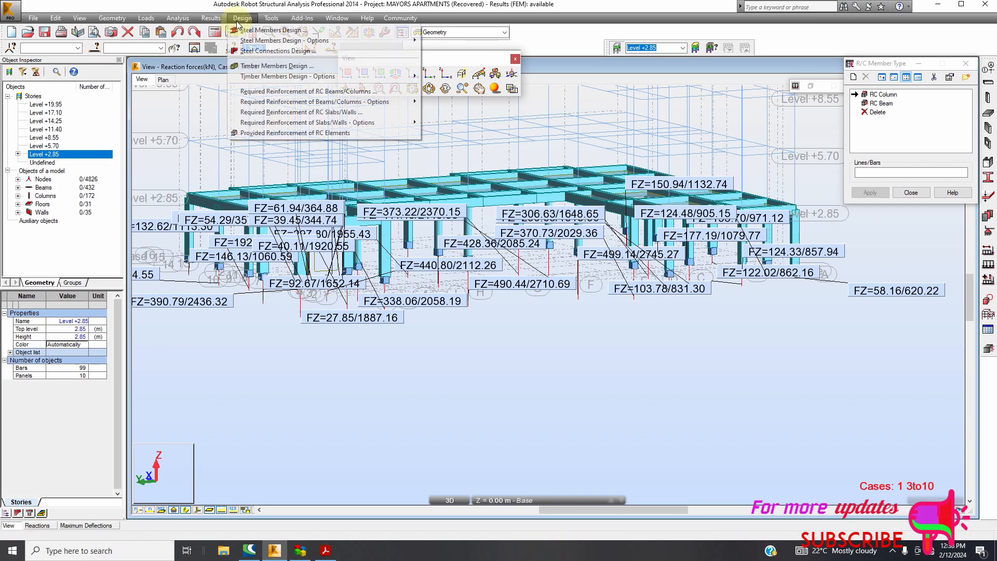
{"action": "left_click", "coordinate": [290, 135]}
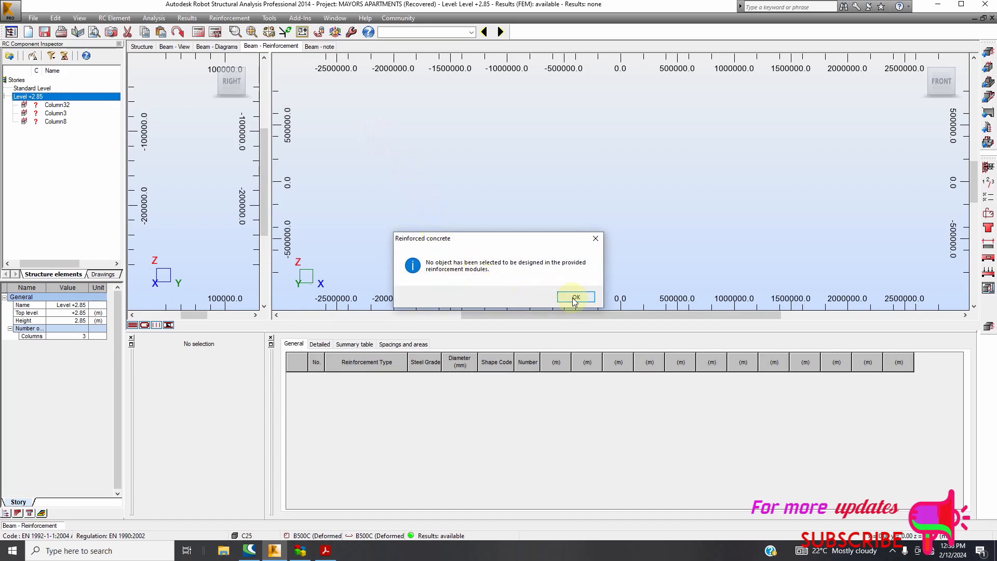
{"action": "left_click", "coordinate": [575, 299]}
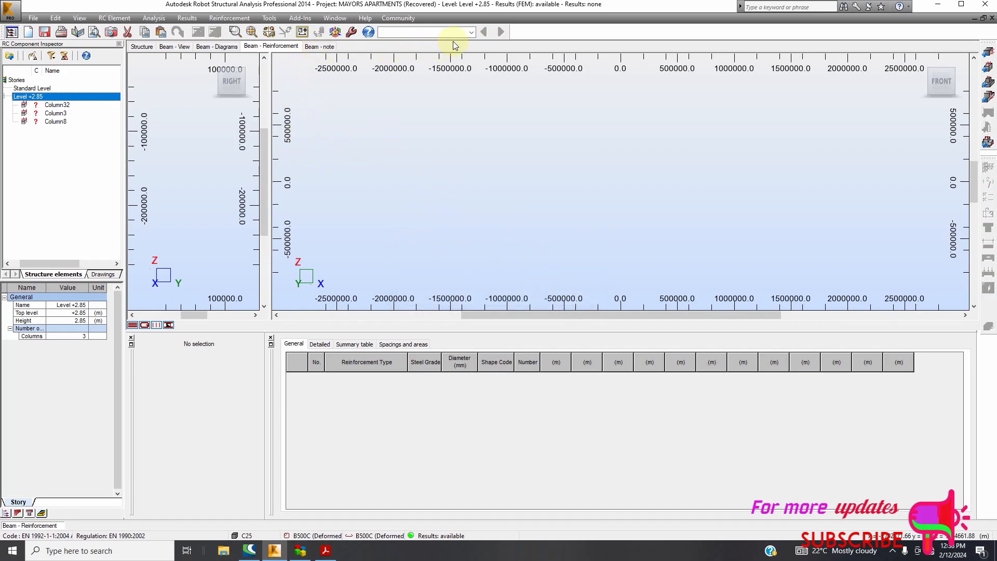
{"action": "left_click", "coordinate": [470, 32]}
{"action": "left_click", "coordinate": [436, 38]}
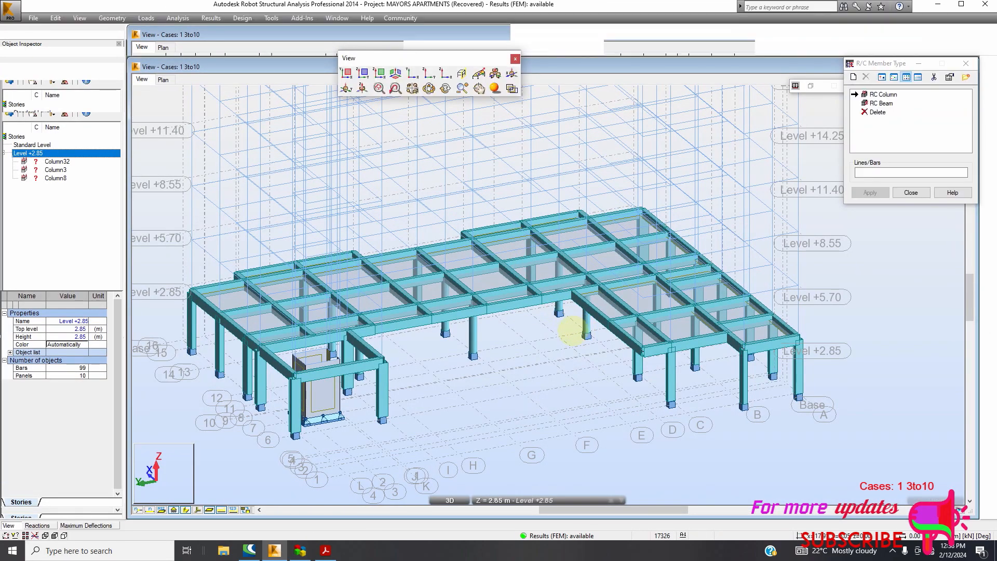
- Reselect column 8 in the 3D view and apply the RC Column member type to it again
{"action": "right_click", "coordinate": [567, 322]}
{"action": "left_click", "coordinate": [546, 338]}
{"action": "left_click", "coordinate": [585, 334]}
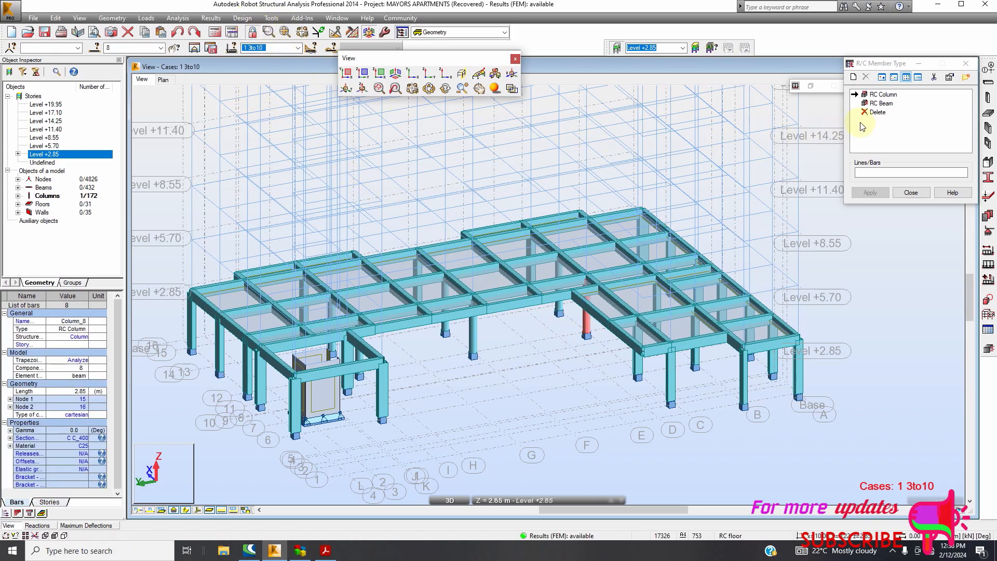
{"action": "left_click", "coordinate": [883, 96]}
{"action": "left_click", "coordinate": [870, 193]}
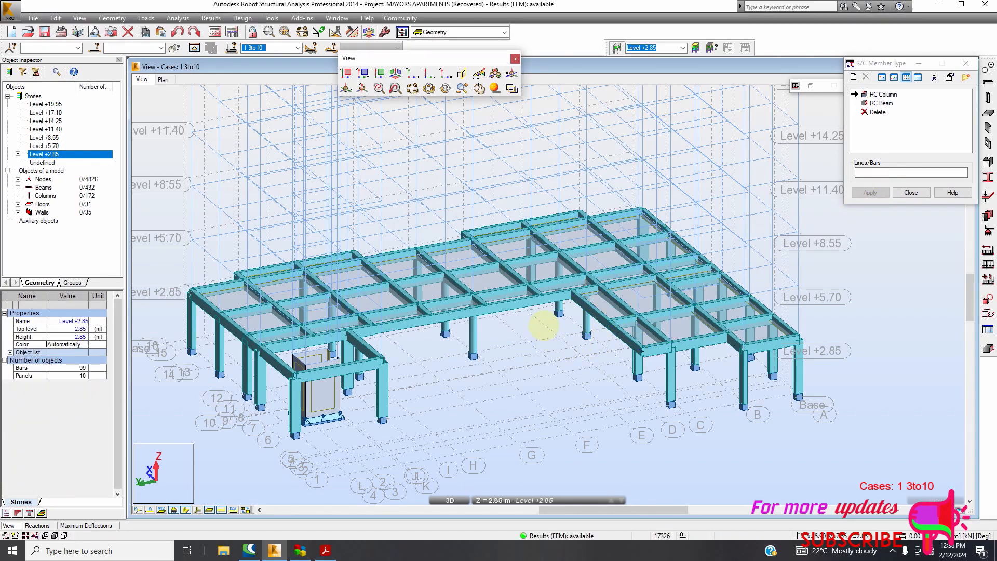
- Select column 8 in the 3D view and open its provided reinforcement design using simple cases DL1 and LL1
{"action": "right_click", "coordinate": [543, 326]}
{"action": "left_click", "coordinate": [523, 342]}
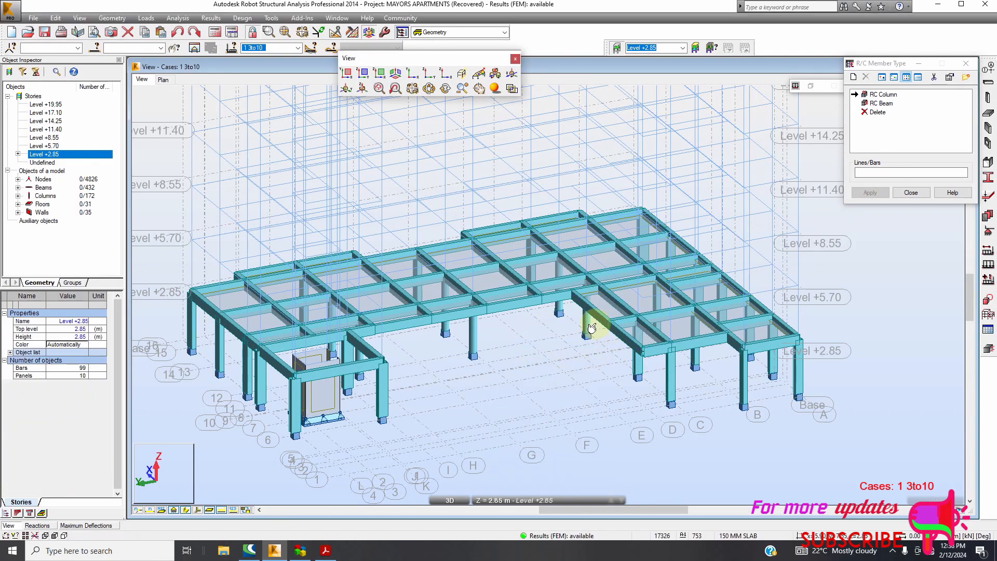
{"action": "left_click", "coordinate": [587, 328]}
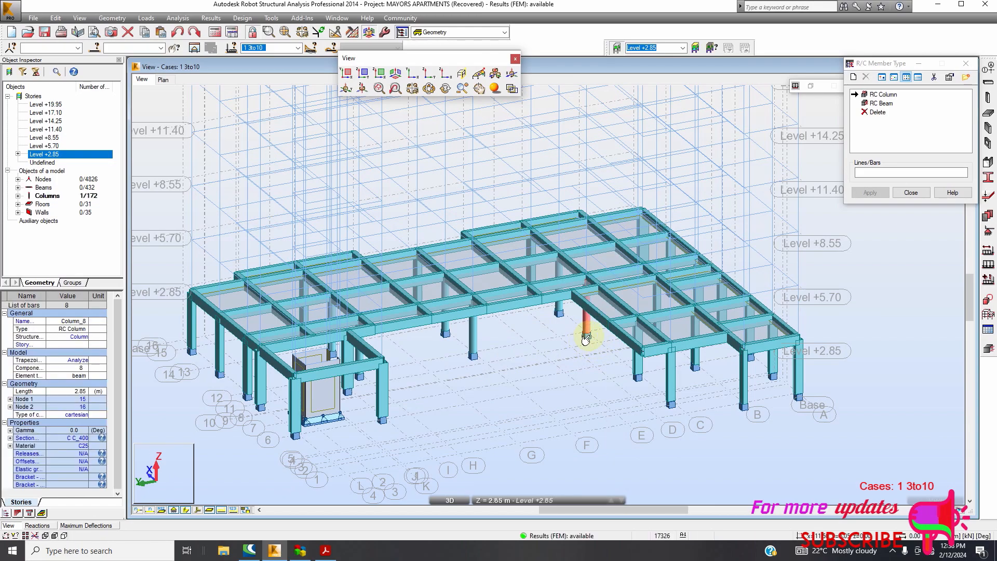
{"action": "left_click", "coordinate": [243, 17]}
{"action": "left_click", "coordinate": [275, 133]}
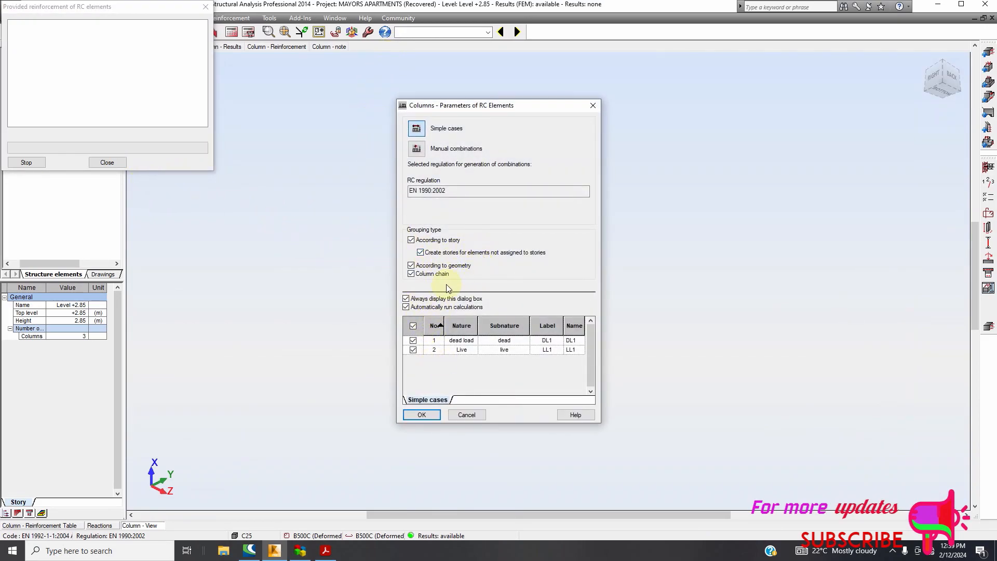
{"action": "left_click", "coordinate": [422, 414]}
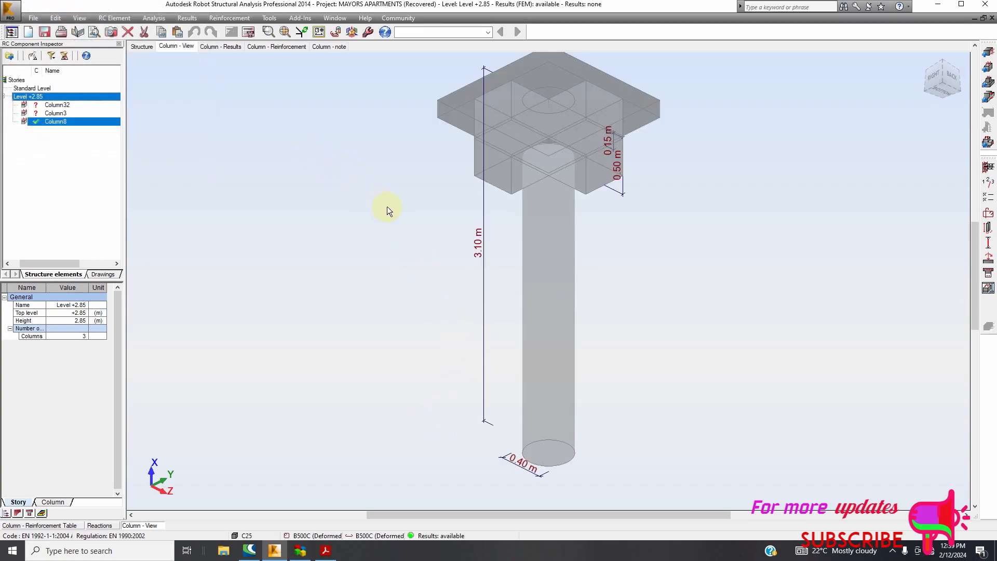
- Review and accept the story parameters for Level +2.85 with environment class X0 and structure class S1
{"action": "left_click", "coordinate": [987, 182]}
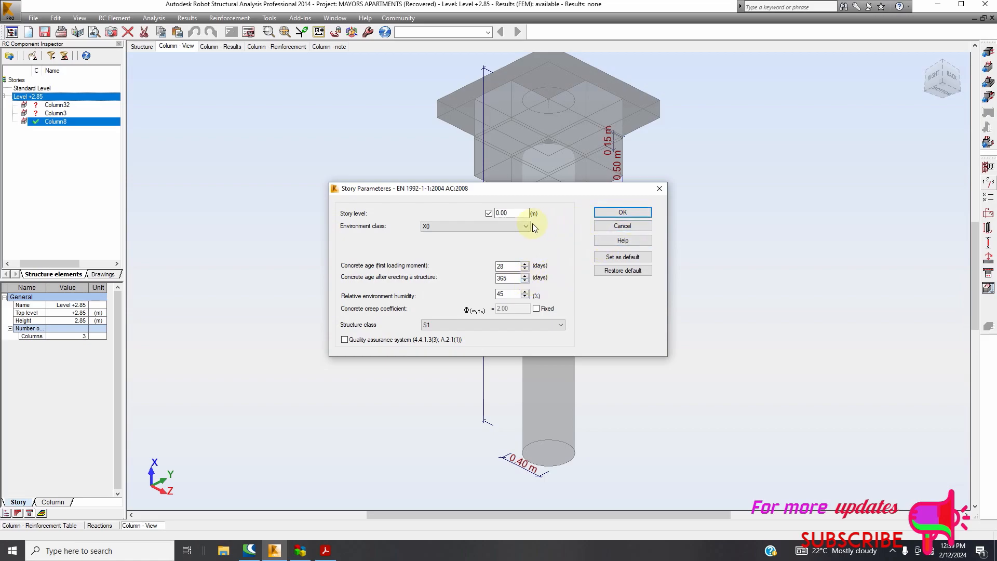
{"action": "left_click", "coordinate": [623, 213]}
{"action": "left_click", "coordinate": [982, 188]}
{"action": "left_click", "coordinate": [660, 188]}
- Check column 8's concrete and reinforcement calculation options, clear the selection of all transversal bar diameters, and accept the options
{"action": "left_click", "coordinate": [986, 198]}
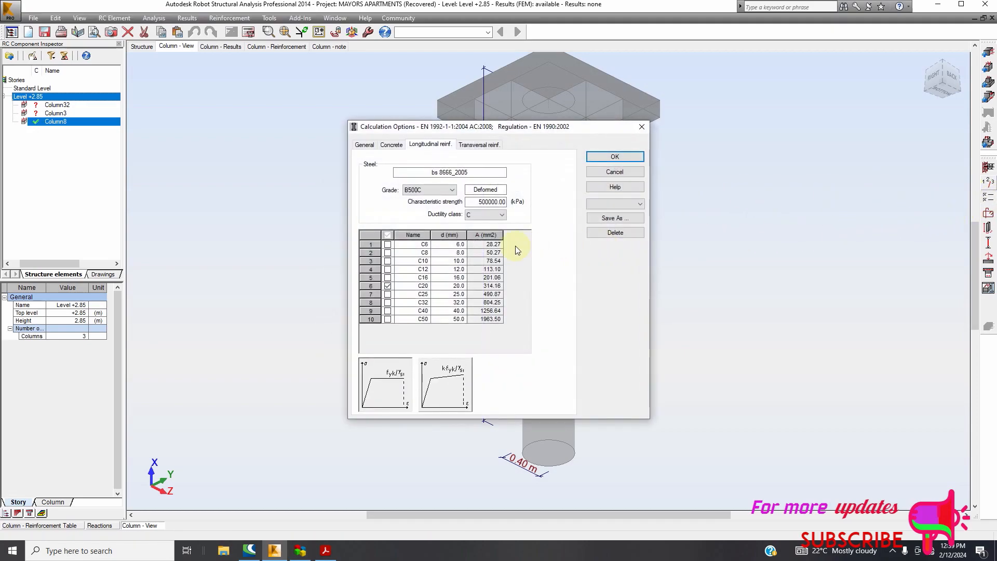
{"action": "left_click", "coordinate": [393, 145]}
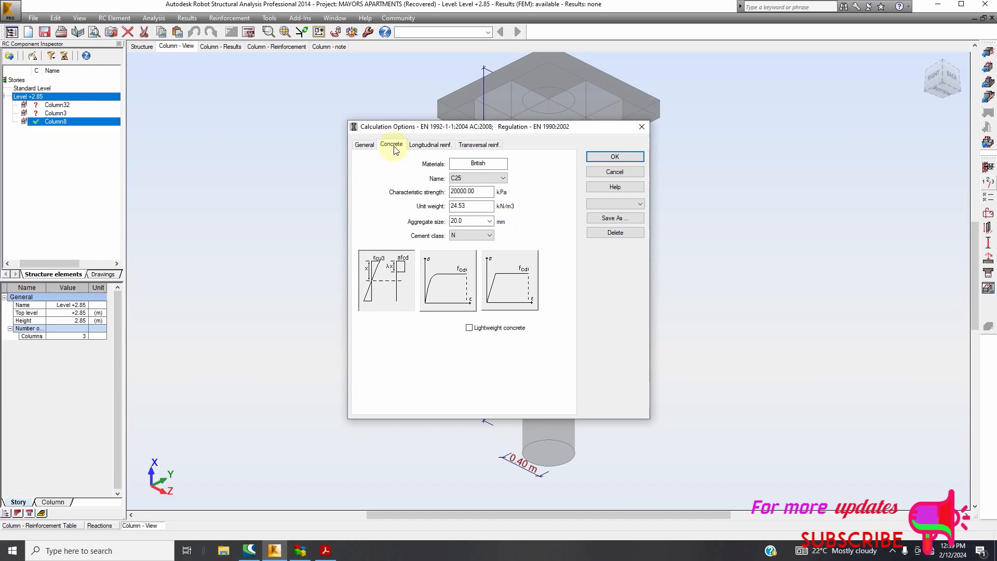
{"action": "left_click", "coordinate": [480, 146]}
{"action": "left_click", "coordinate": [486, 215]}
{"action": "left_click", "coordinate": [492, 222]}
{"action": "left_click", "coordinate": [388, 234]}
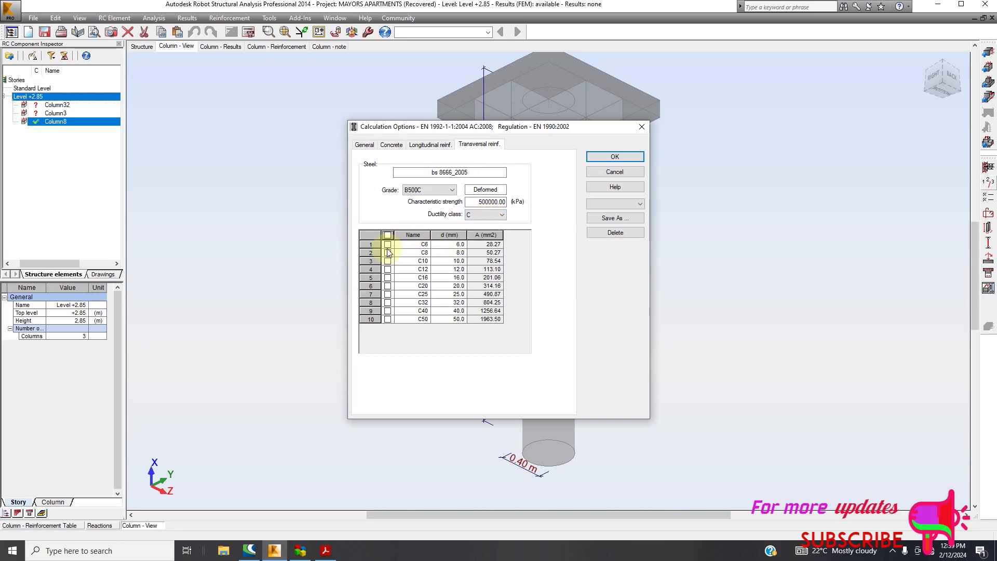
{"action": "left_click", "coordinate": [616, 157]}
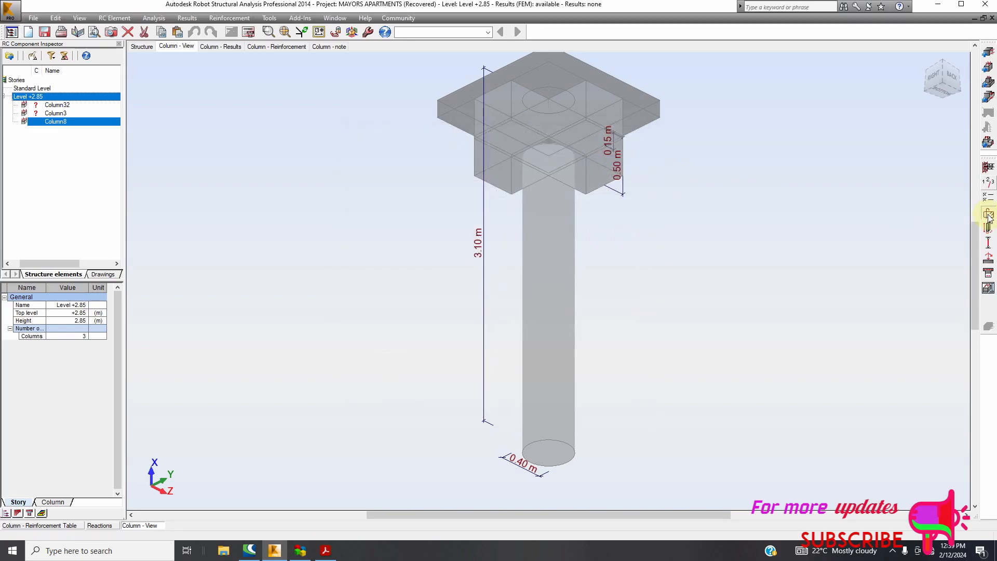
- Review the longitudinal, transversal and dowel bar settings in column 8's reinforcement pattern, including the corner-bar bundle limit, and accept them
{"action": "left_click", "coordinate": [988, 214]}
{"action": "left_click", "coordinate": [457, 177]}
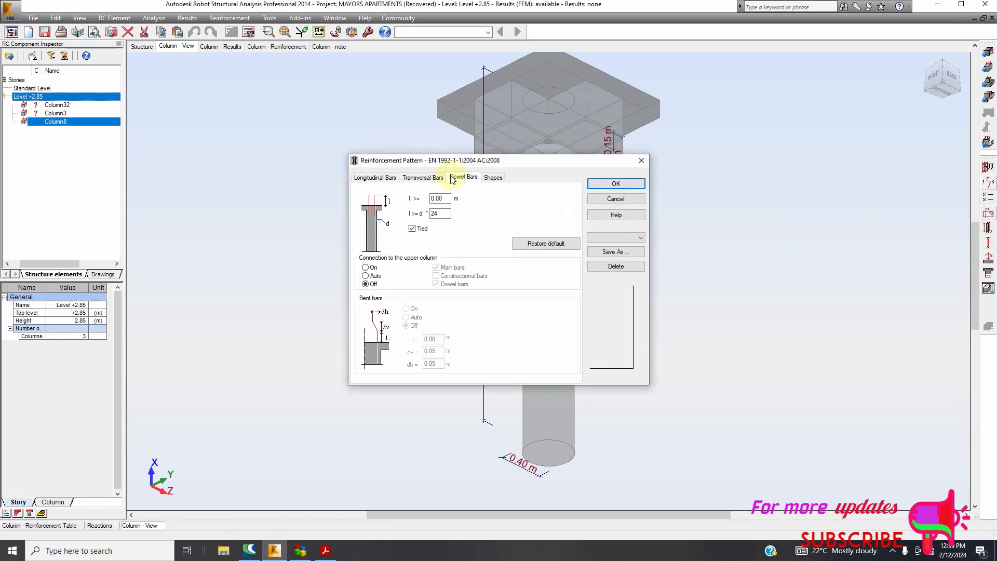
{"action": "left_click", "coordinate": [440, 178]}
{"action": "left_click", "coordinate": [381, 179]}
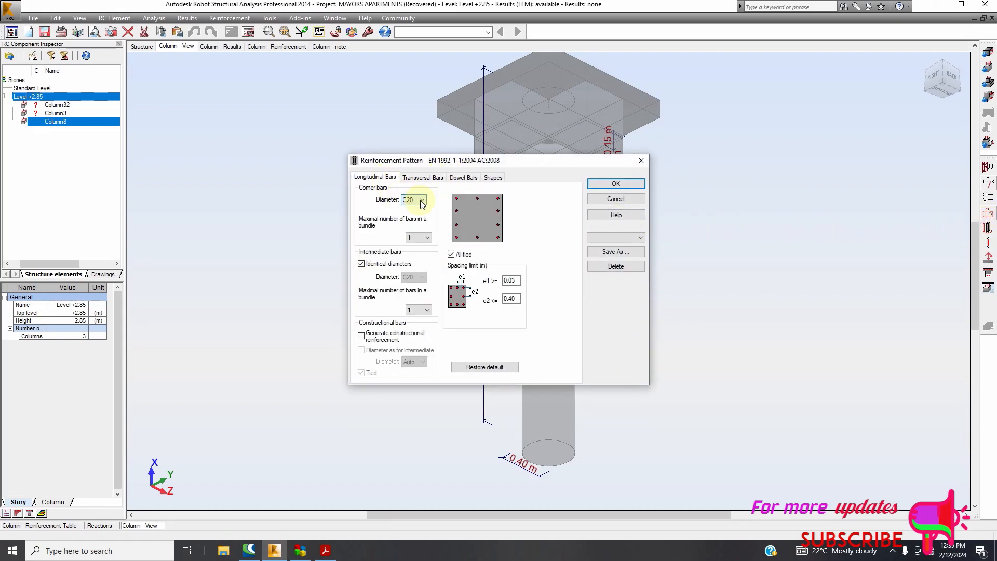
{"action": "left_click", "coordinate": [429, 237]}
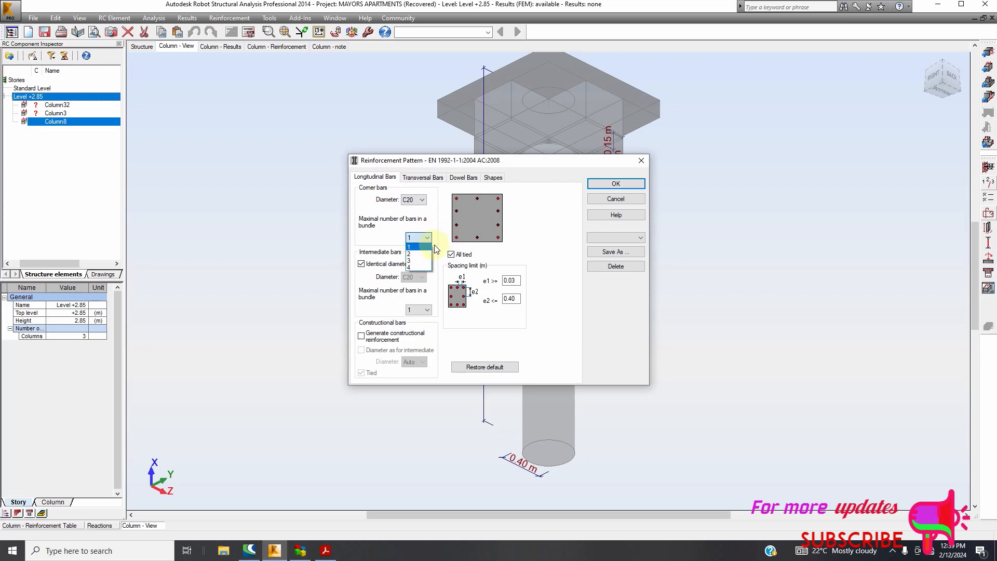
{"action": "left_click", "coordinate": [391, 238]}
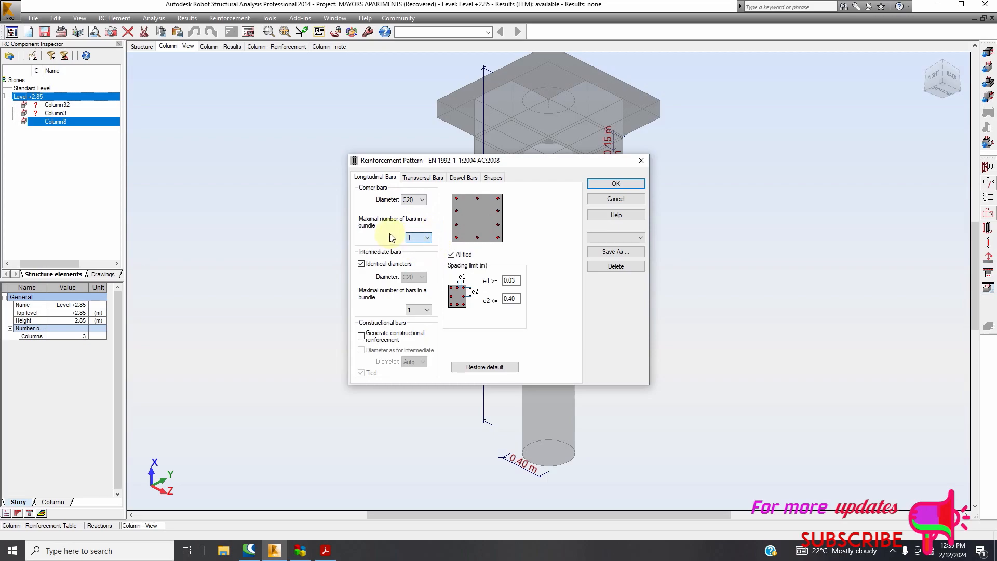
{"action": "left_click", "coordinate": [417, 179]}
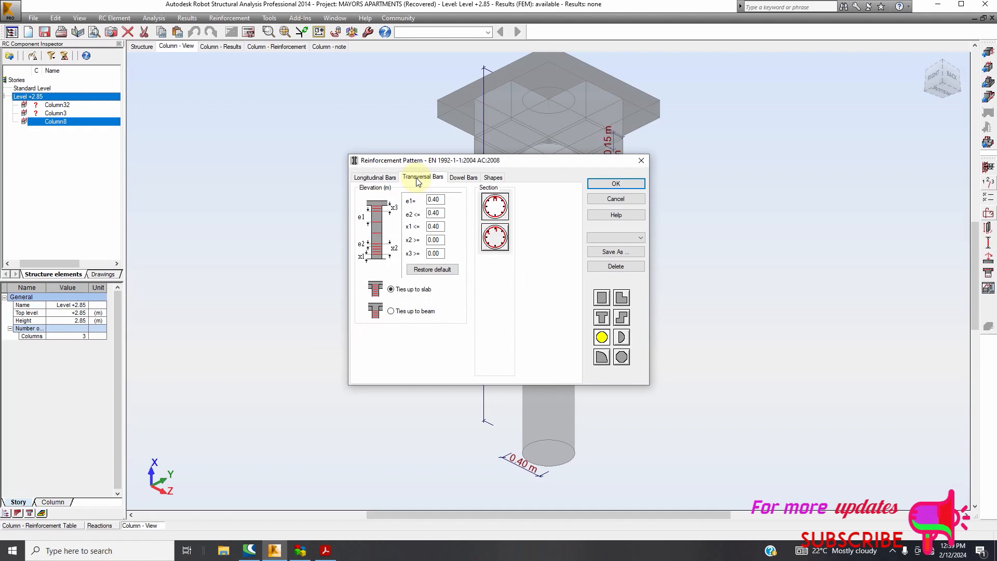
{"action": "left_click", "coordinate": [464, 178]}
{"action": "left_click", "coordinate": [642, 184]}
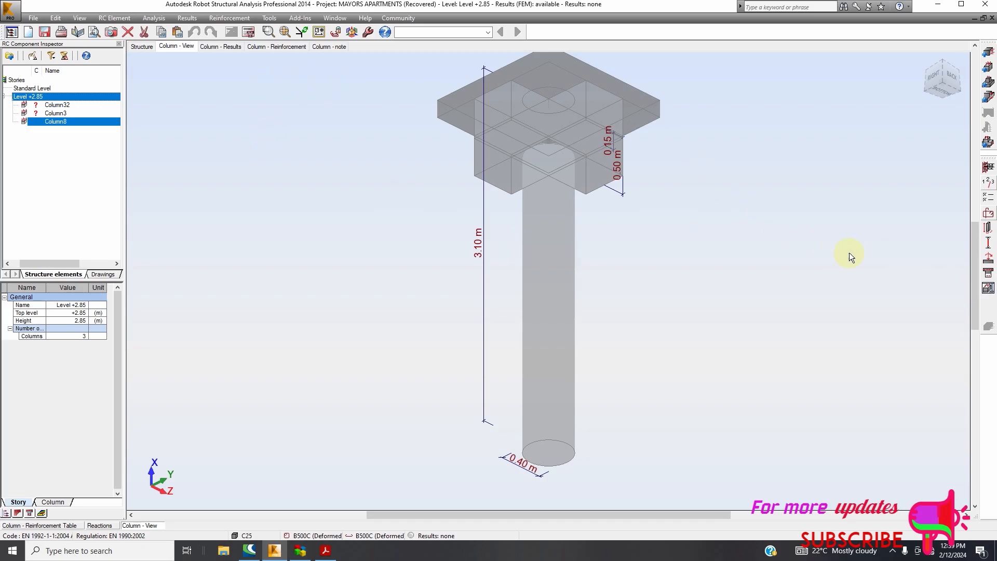
- Calculate the reinforcement of column 8 and display its reinforcement cage in the 3D reinforcement view from above
{"action": "left_click", "coordinate": [248, 32]}
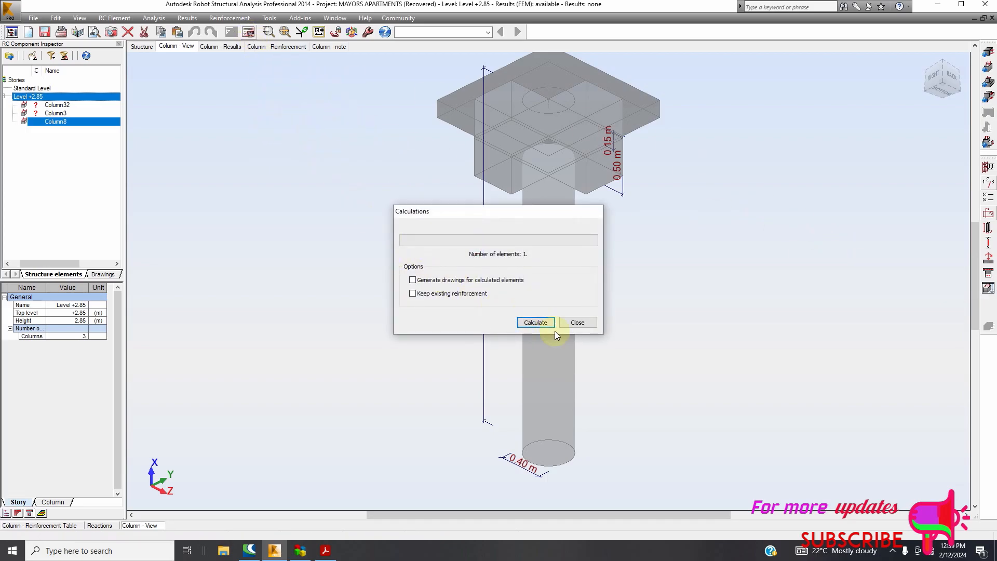
{"action": "left_click", "coordinate": [542, 323]}
{"action": "left_click", "coordinate": [226, 46]}
{"action": "left_click", "coordinate": [269, 48]}
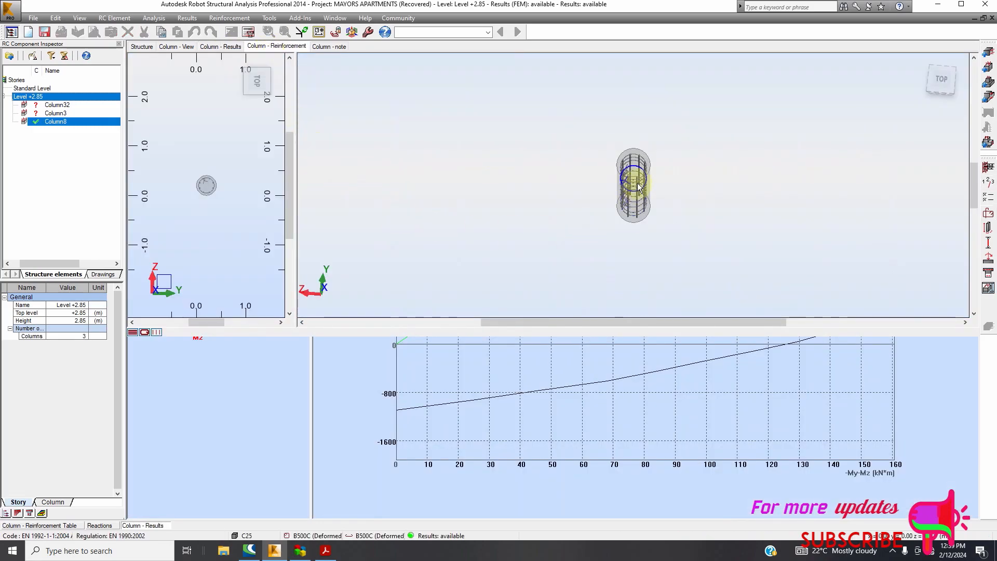
{"action": "left_click", "coordinate": [941, 79]}
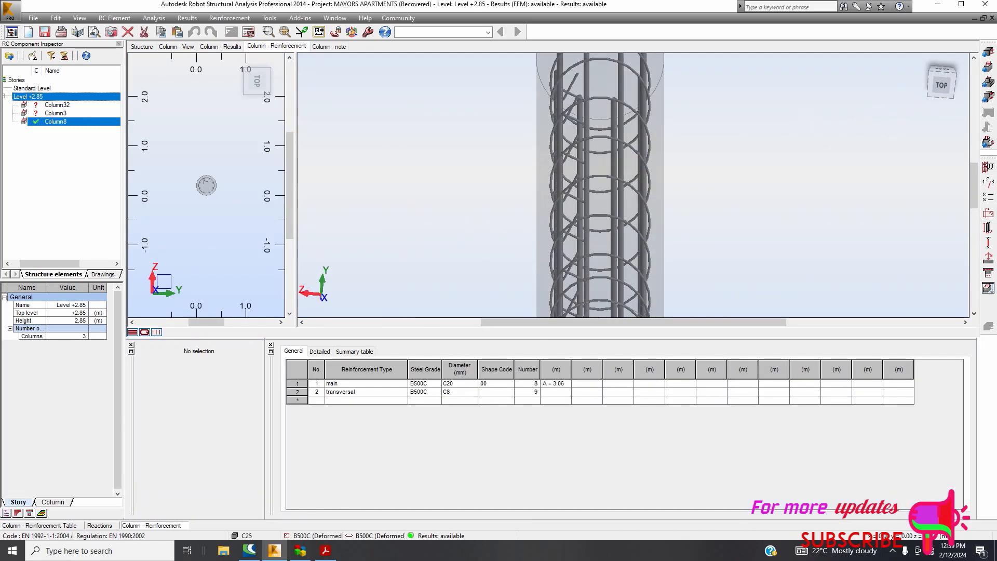
{"action": "left_click_drag", "start_coordinate": [941, 81], "coordinate": [940, 77]}
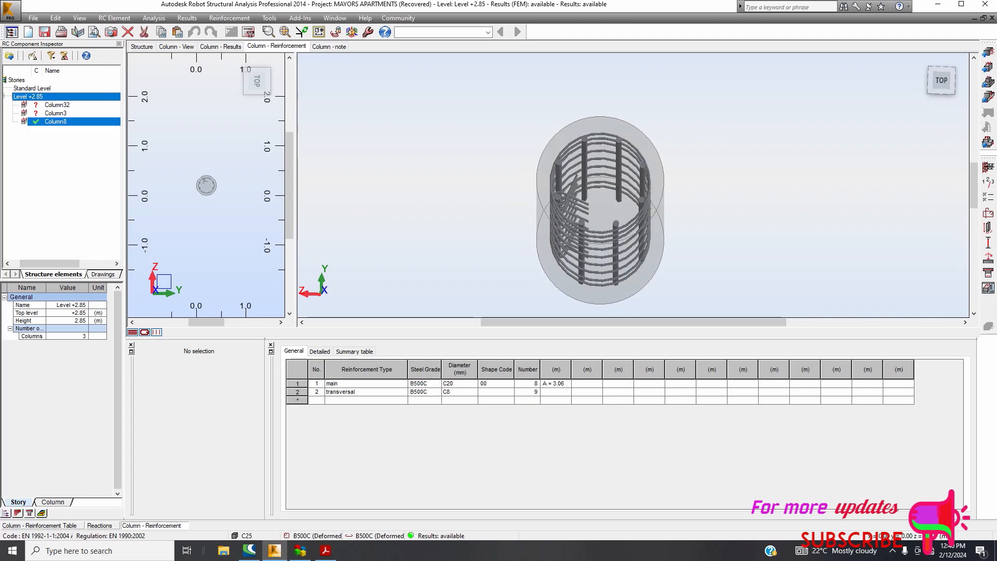
{"action": "scroll", "coordinate": [173, 187], "scroll_direction": "up", "scroll_amount": 2}
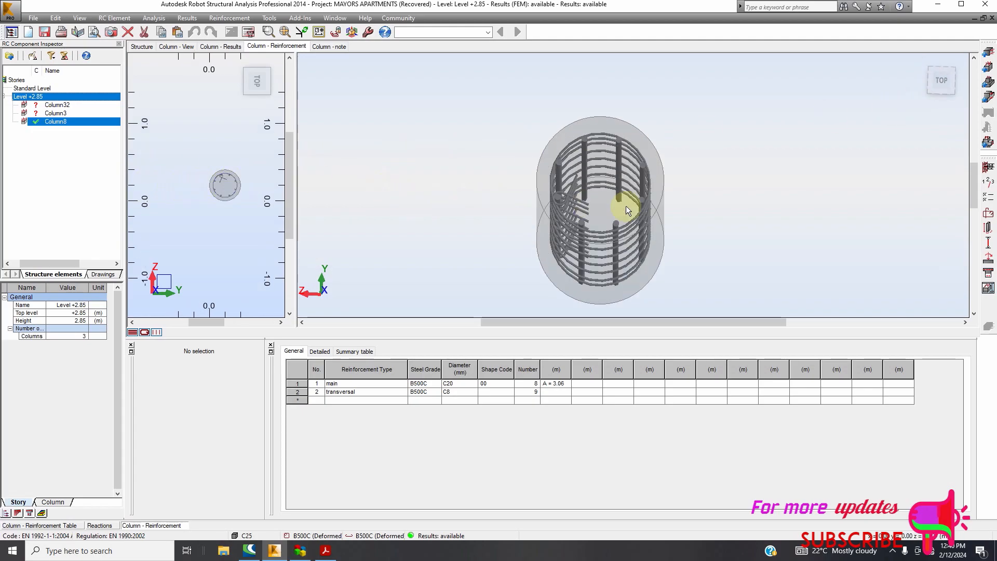
- Create a spread footing with flat geometry, a 2.00 by 2.00 m base 0.60 m thick, and a 0.65 m square pier 0.30 m high
{"action": "left_click", "coordinate": [988, 83]}
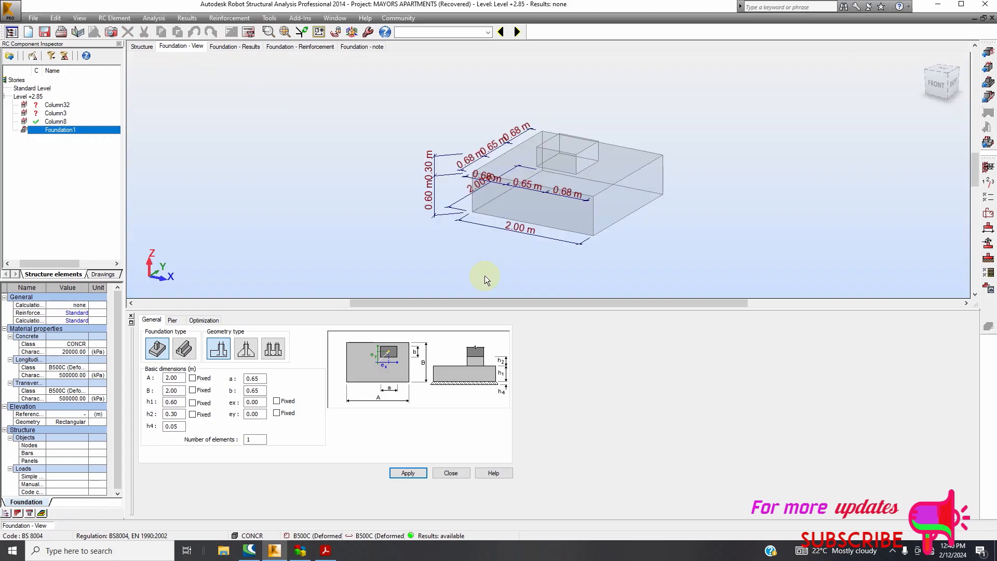
{"action": "scroll", "coordinate": [530, 202], "scroll_direction": "up", "scroll_amount": 1}
{"action": "scroll", "coordinate": [498, 210], "scroll_direction": "up", "scroll_amount": 1}
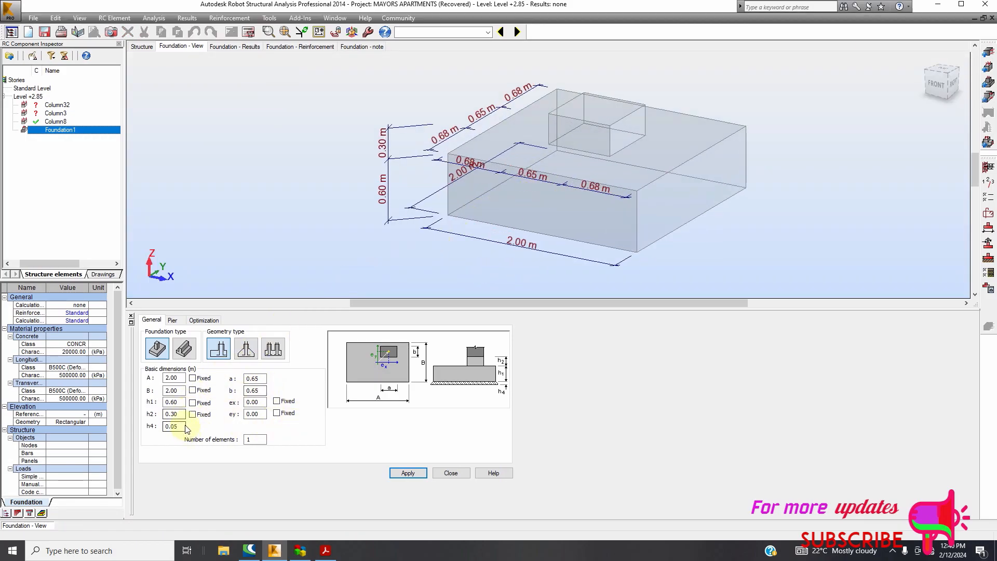
{"action": "double_click", "coordinate": [253, 383]}
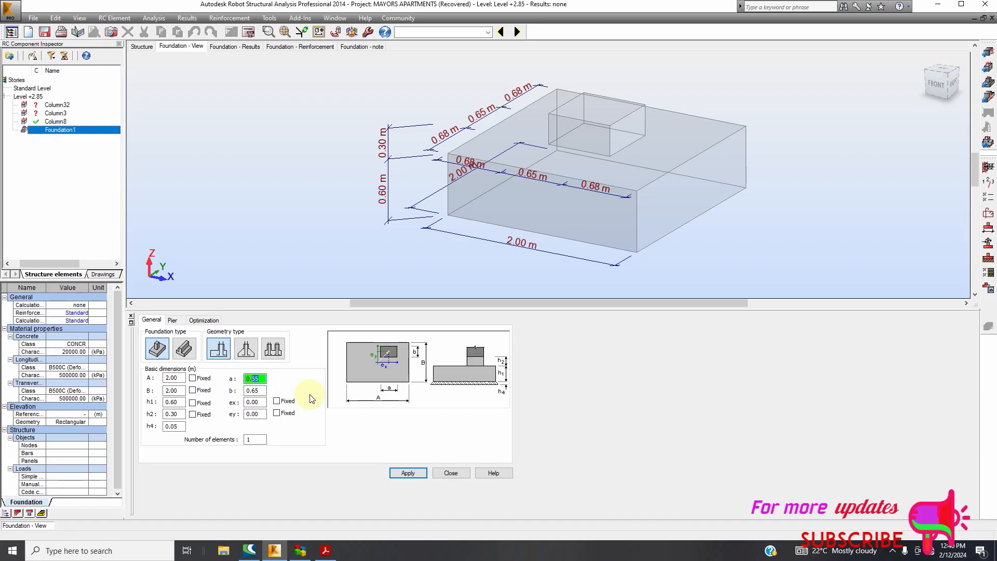
{"action": "left_click", "coordinate": [253, 348]}
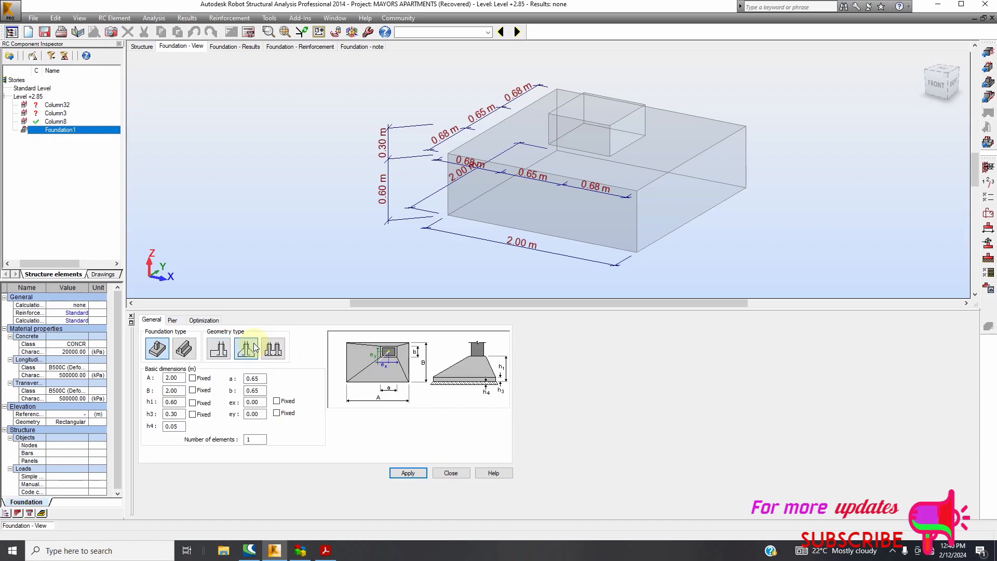
{"action": "left_click", "coordinate": [227, 355]}
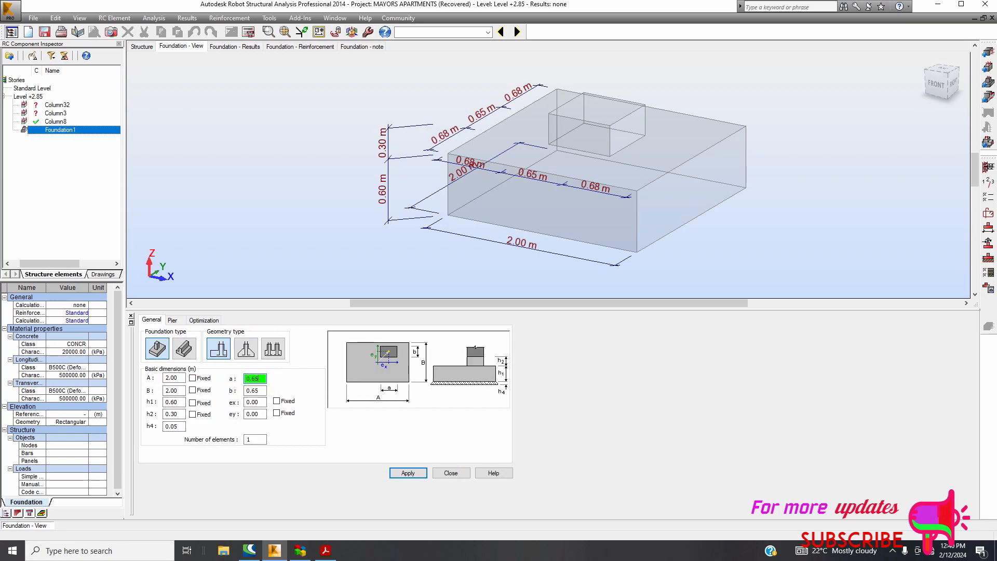
{"action": "left_click", "coordinate": [401, 473]}
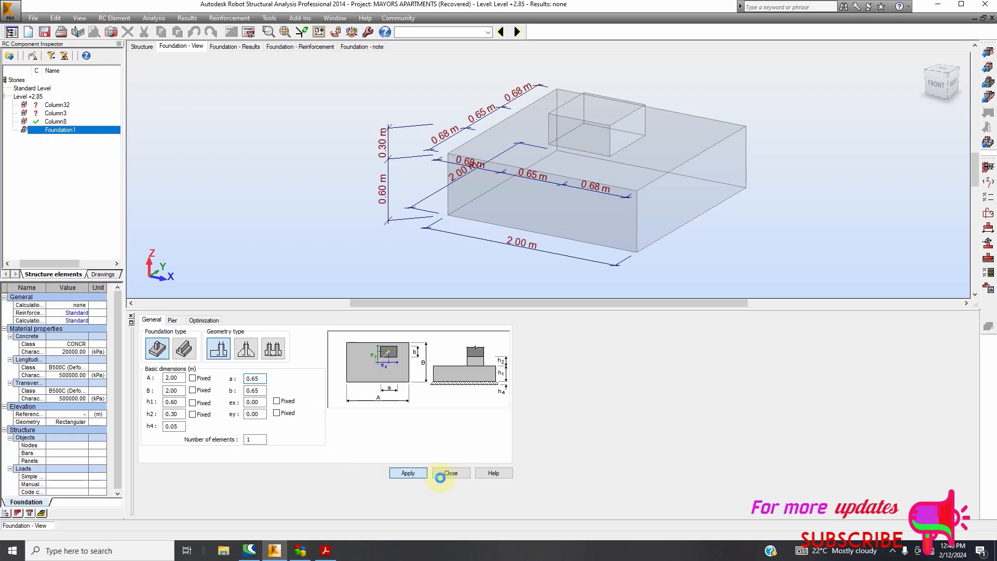
- Open the load definition for the new spread footing
{"action": "left_click", "coordinate": [989, 244]}
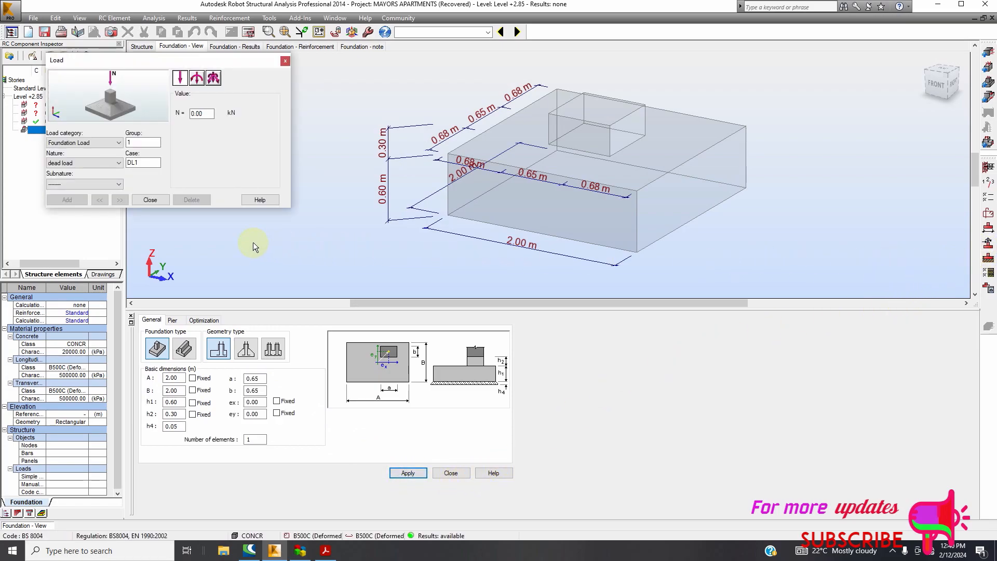